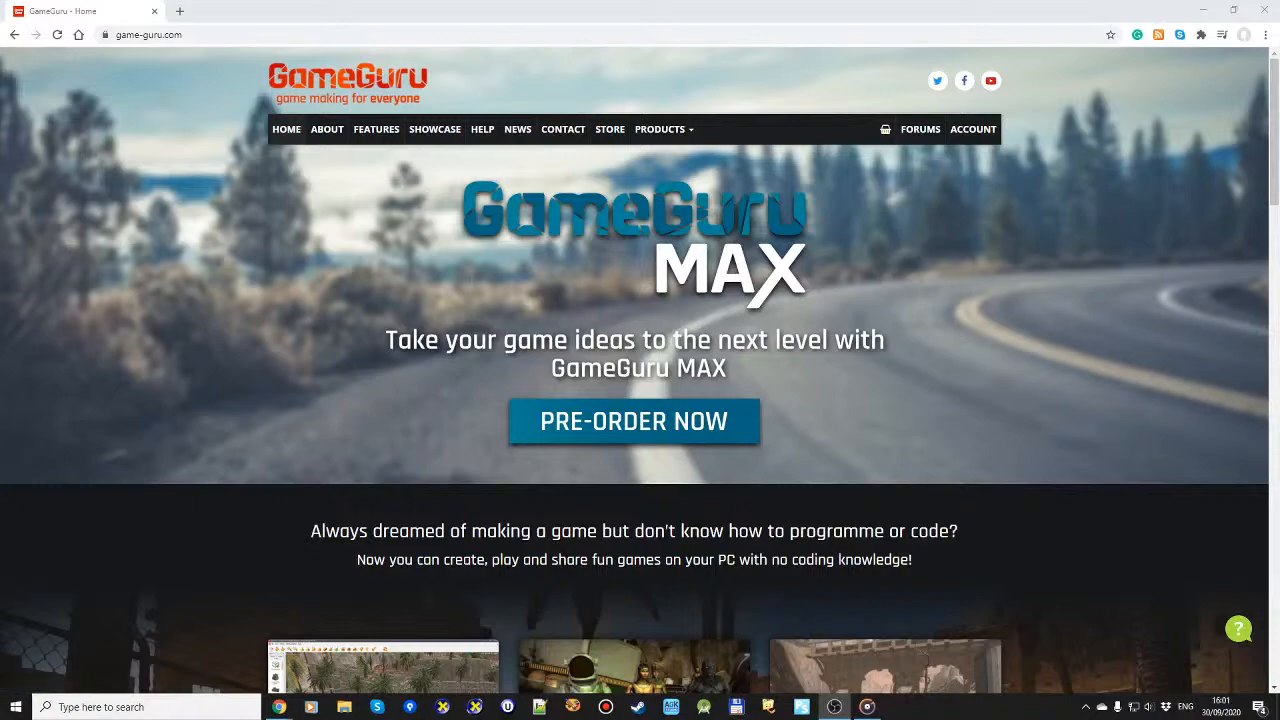
# Step: Exit the Steam client that is running in the background
pyautogui.hotkey('alt', 'Tab')
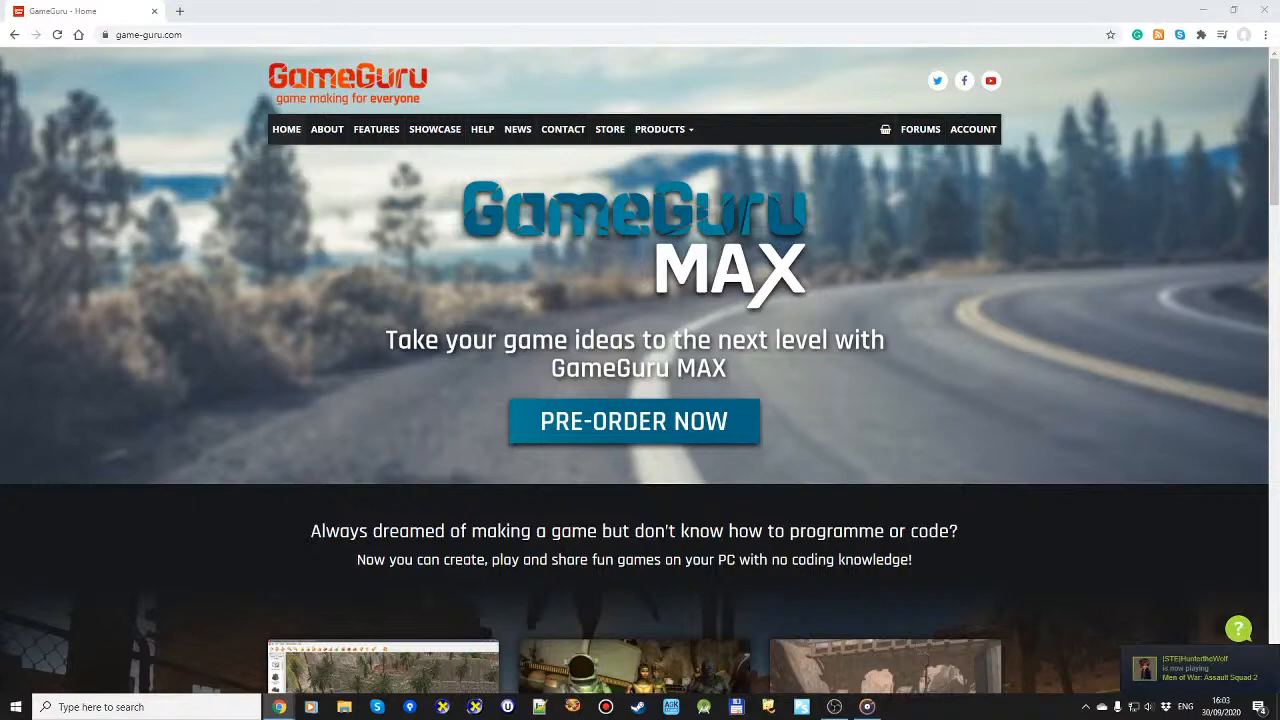
pyautogui.rightClick(637, 706)
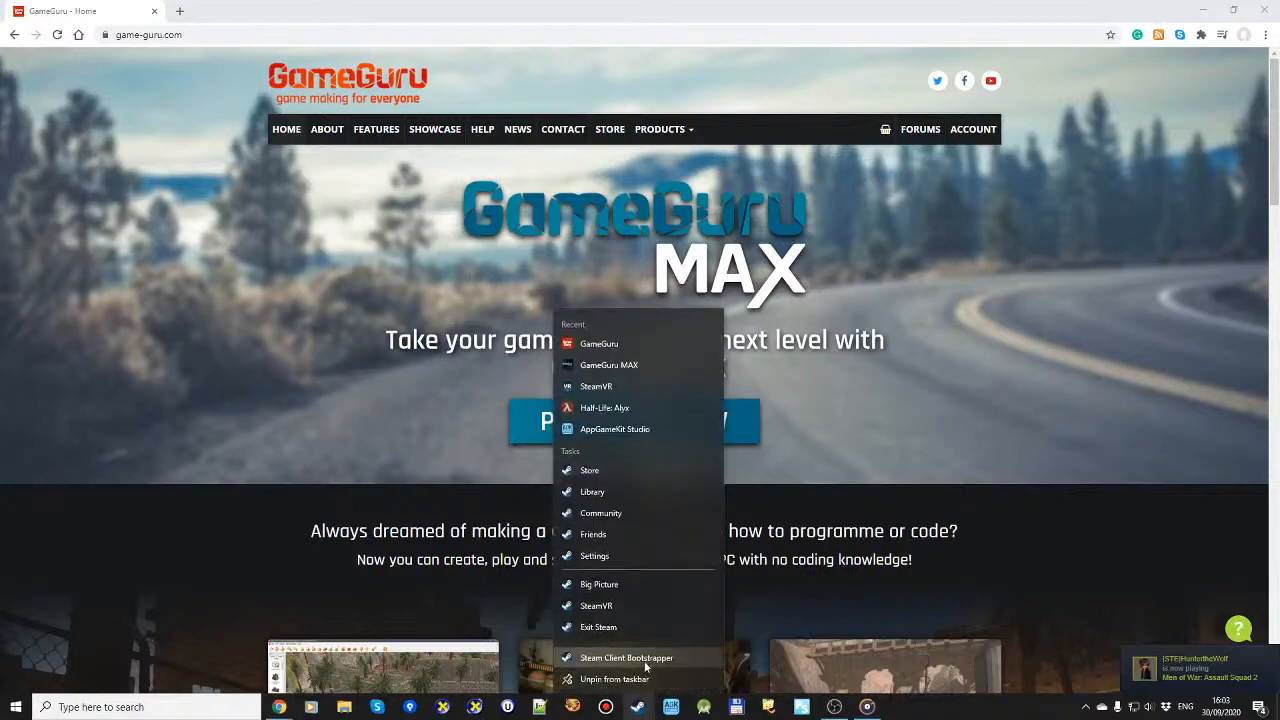
pyautogui.click(624, 627)
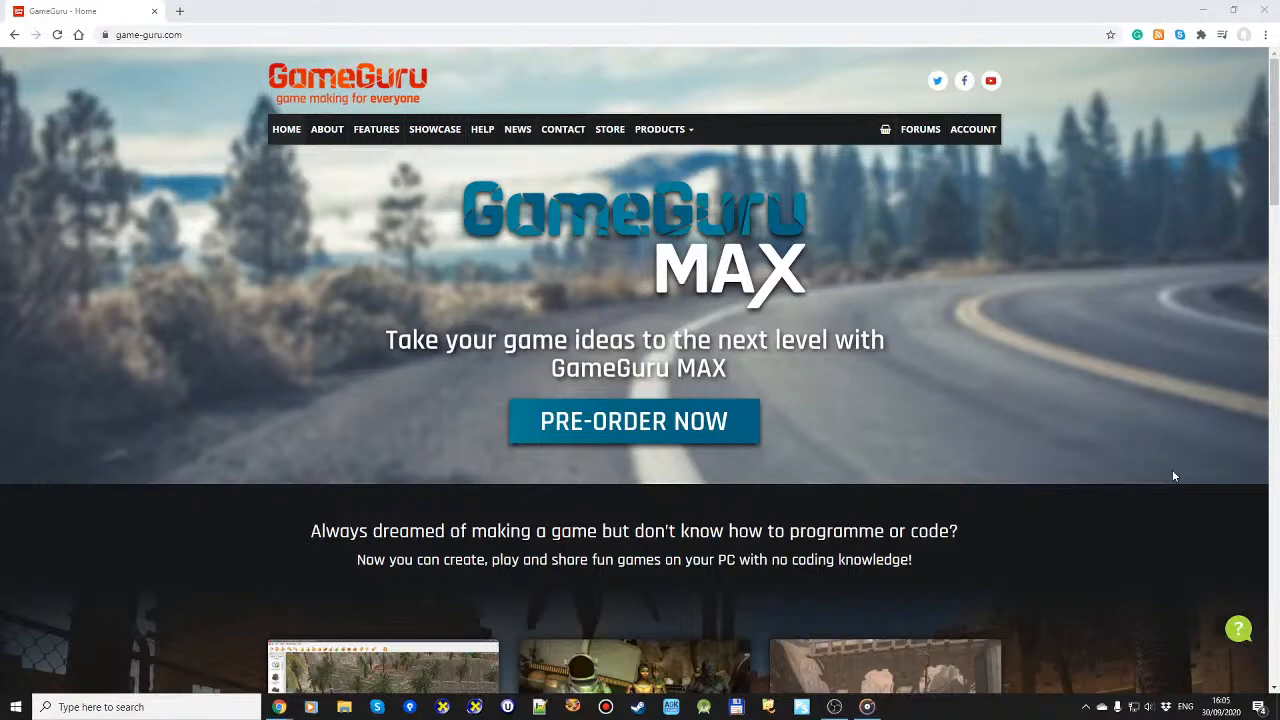
# Step: Minimize the browser, launch GameGuru MAX from the desktop and go directly to its editor to start creating
pyautogui.click(1203, 10)
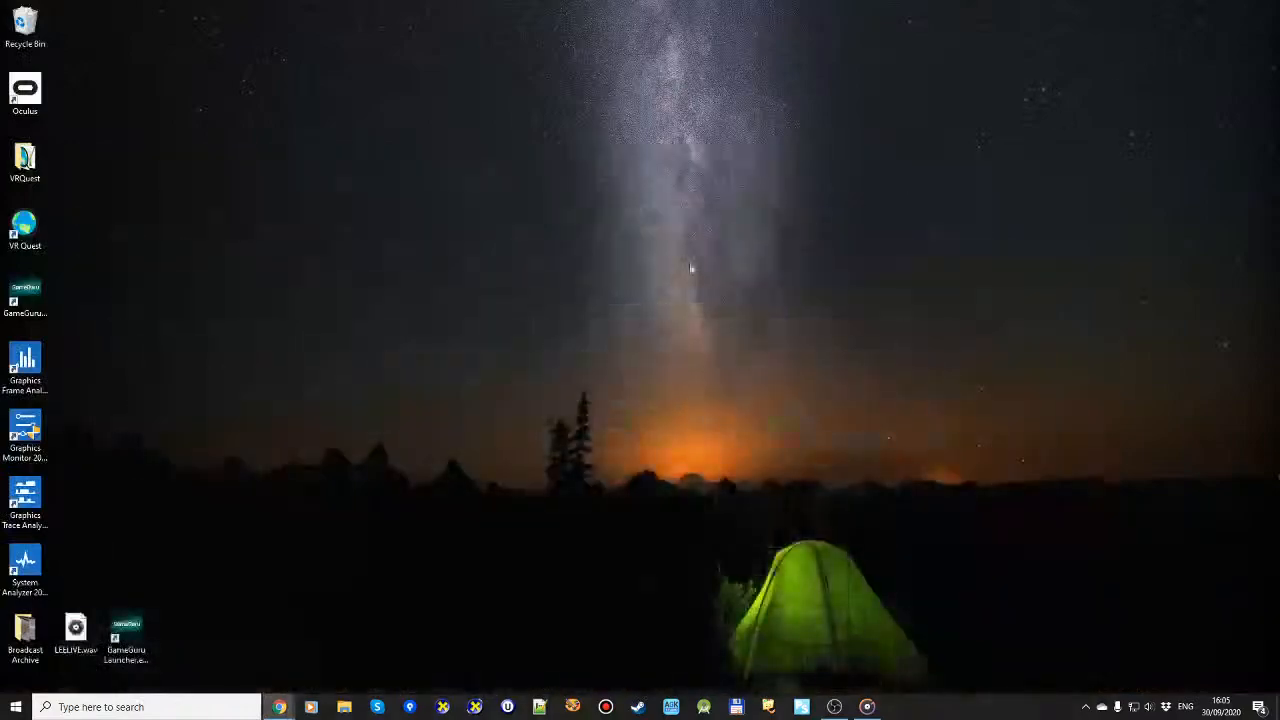
pyautogui.doubleClick(126, 635)
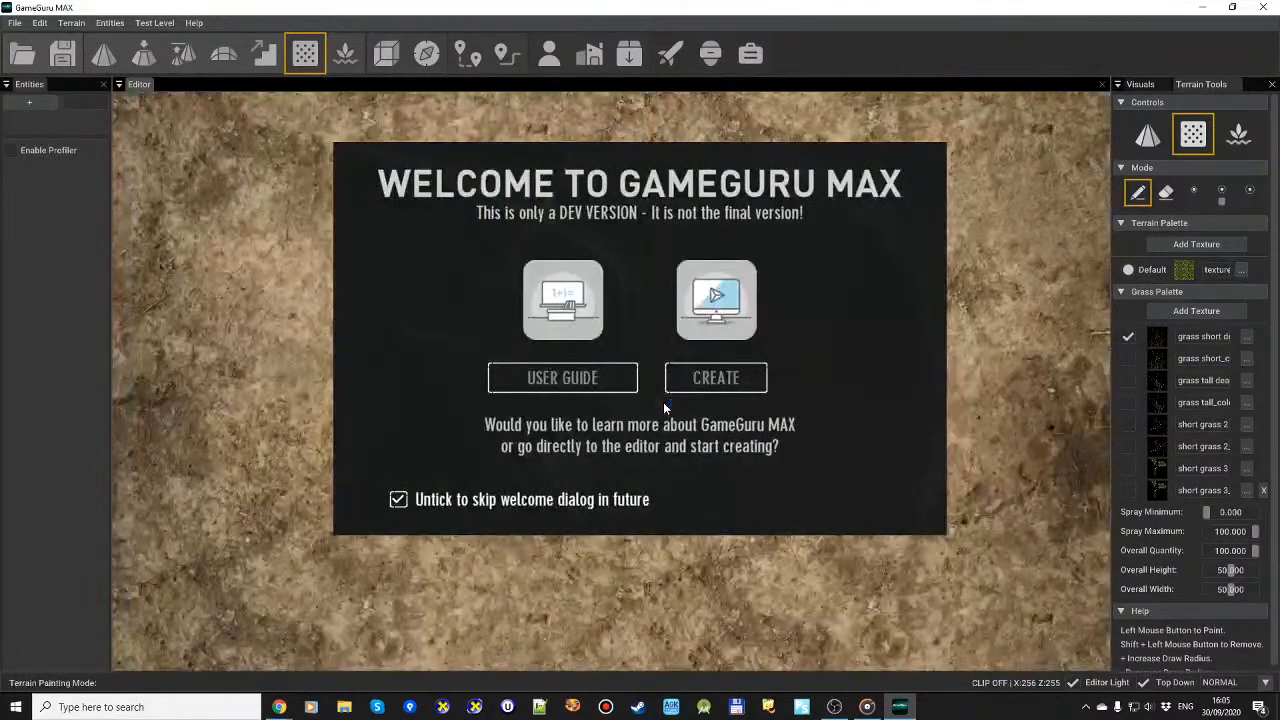
pyautogui.click(736, 381)
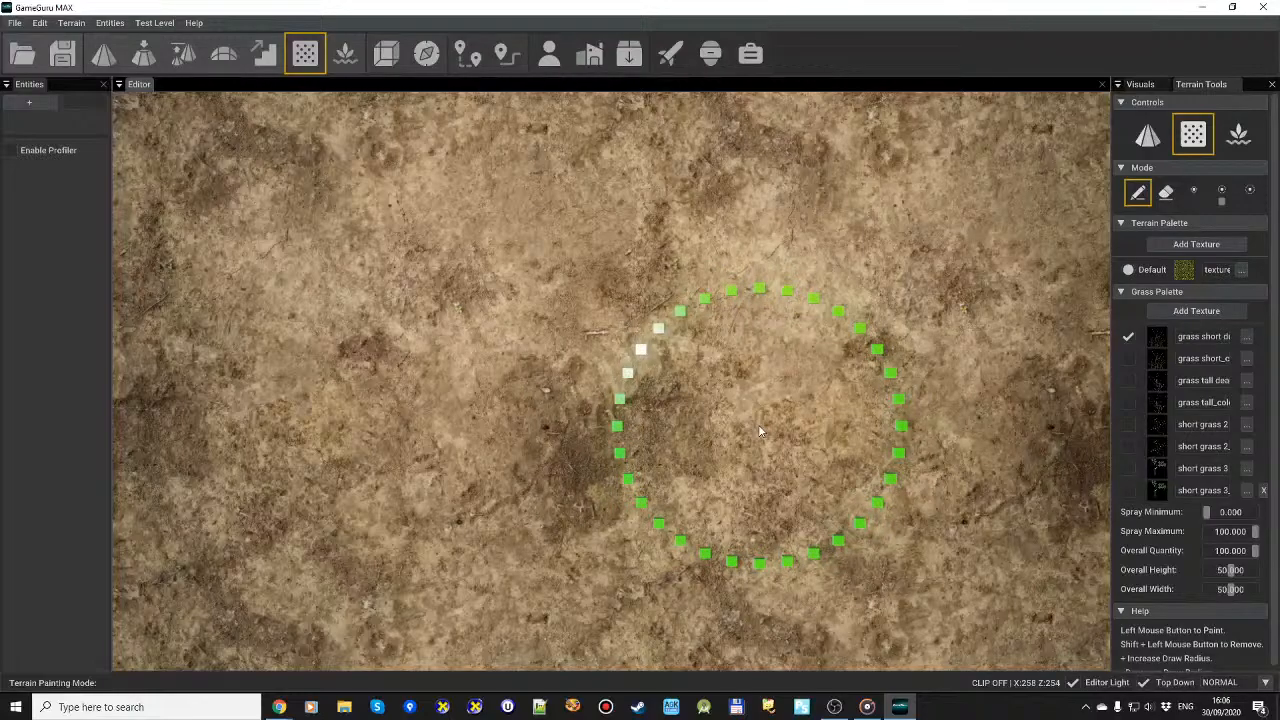
# Step: Turn off the top-down view and tilt the camera to look across the bare terrain at an angle
pyautogui.press('f')
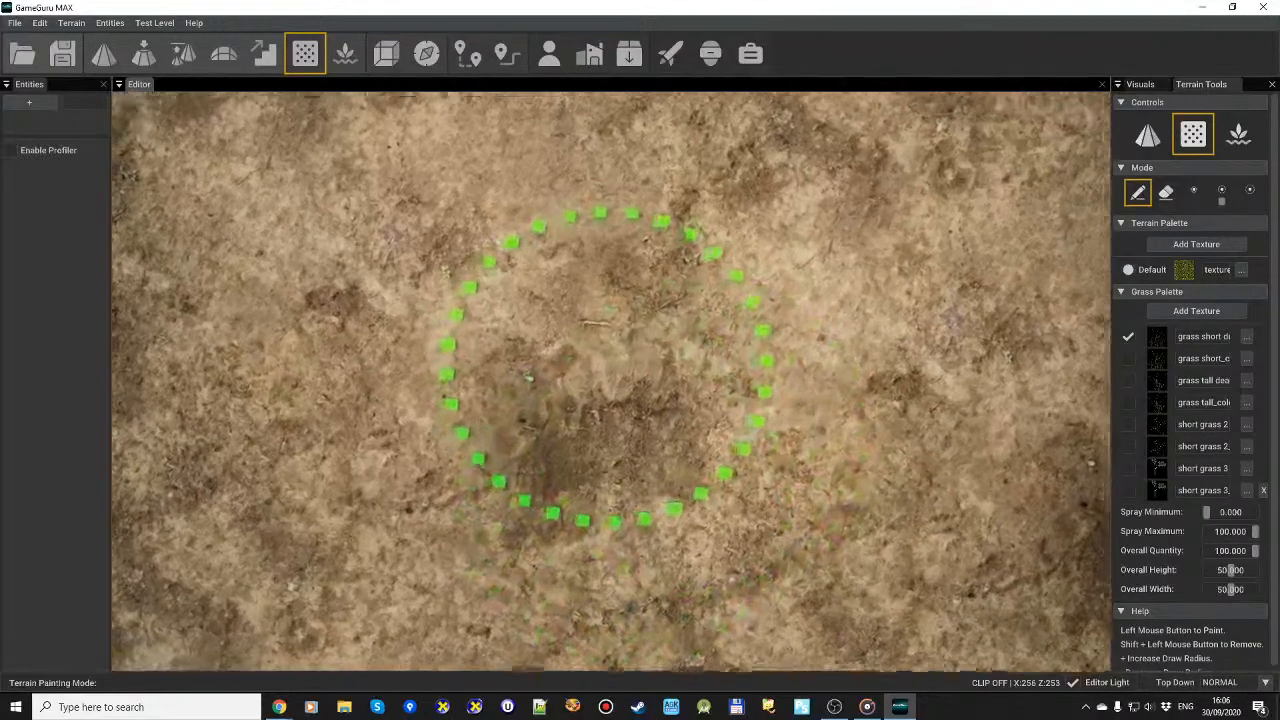
pyautogui.press('w')
pyautogui.moveTo(612, 370); pyautogui.dragTo(612, 260, button='right')
pyautogui.press('s')
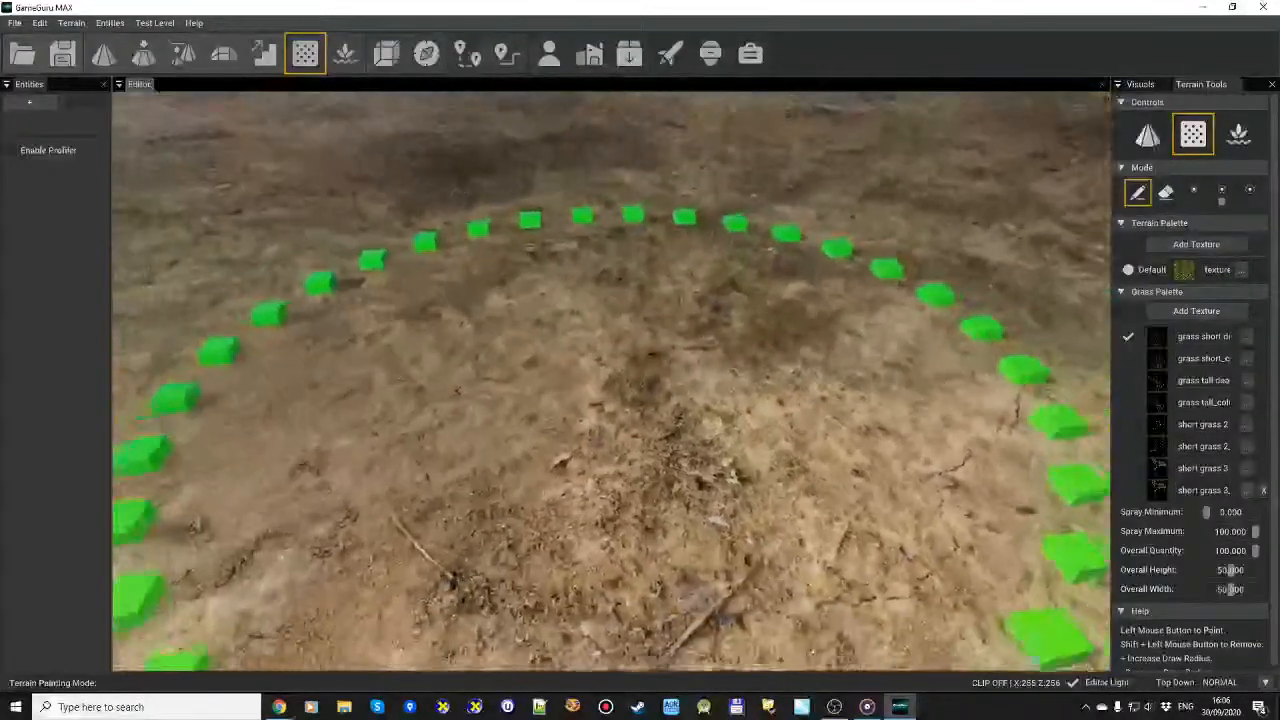
pyautogui.press('s')
pyautogui.moveTo(612, 370)
pyautogui.mouseDown(button='right')
pyautogui.moveTo(616, 410)
pyautogui.moveTo(606, 370)
pyautogui.mouseUp(button='right')
pyautogui.press('w')
pyautogui.press('s')
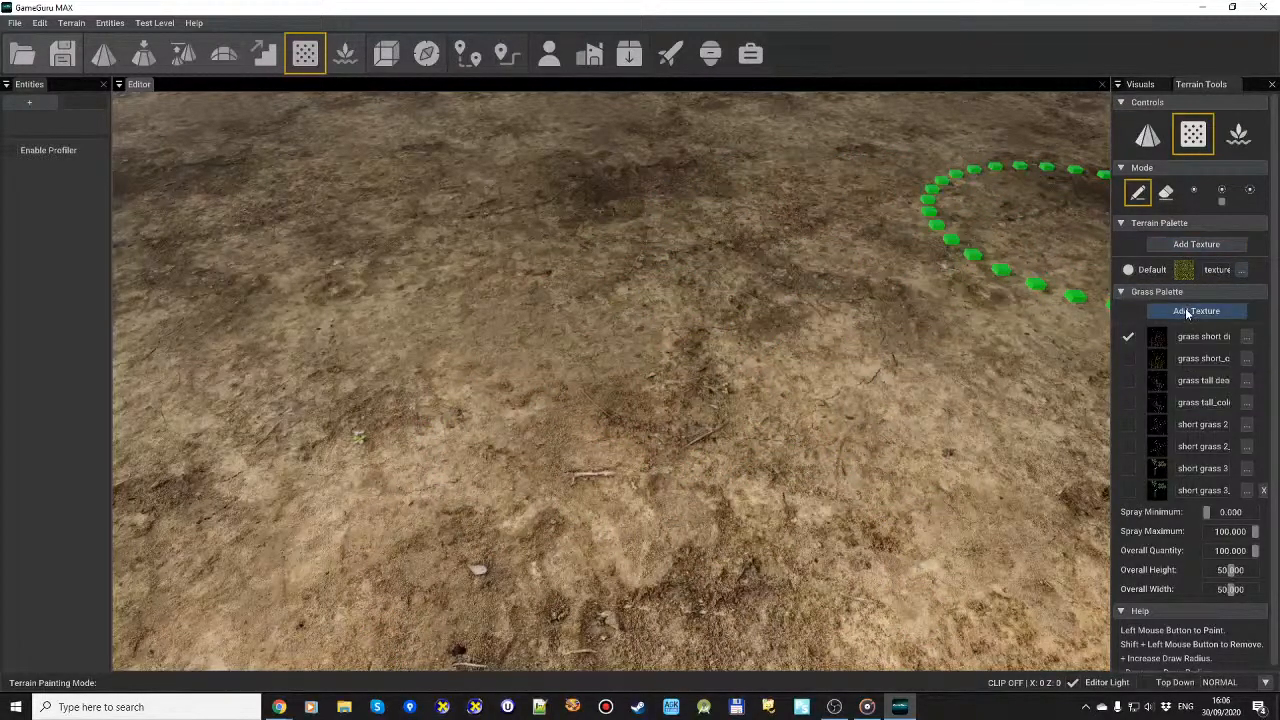
pyautogui.moveTo(1185, 271)
pyautogui.click(1189, 248)
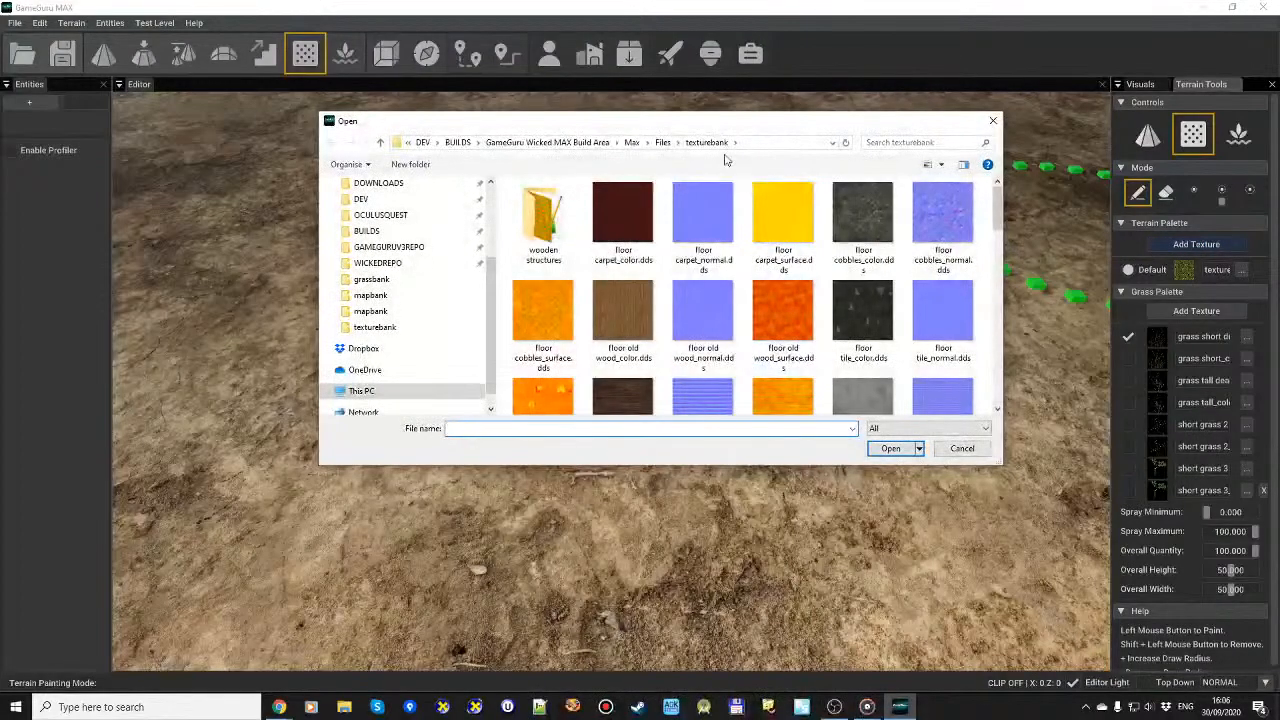
pyautogui.click(960, 449)
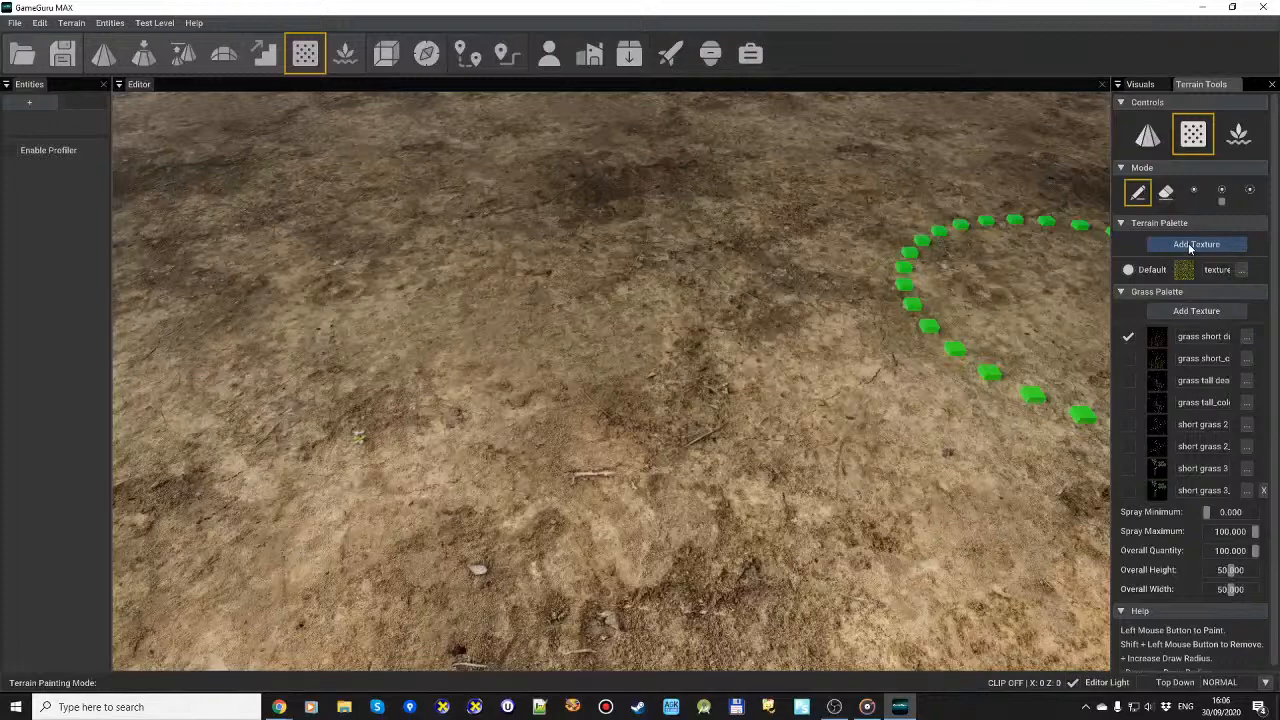
# Step: Add floor cobbles_color.dds and floor tile_color.dds to the terrain palette and paint a wide patch of the ground
pyautogui.click(1190, 246)
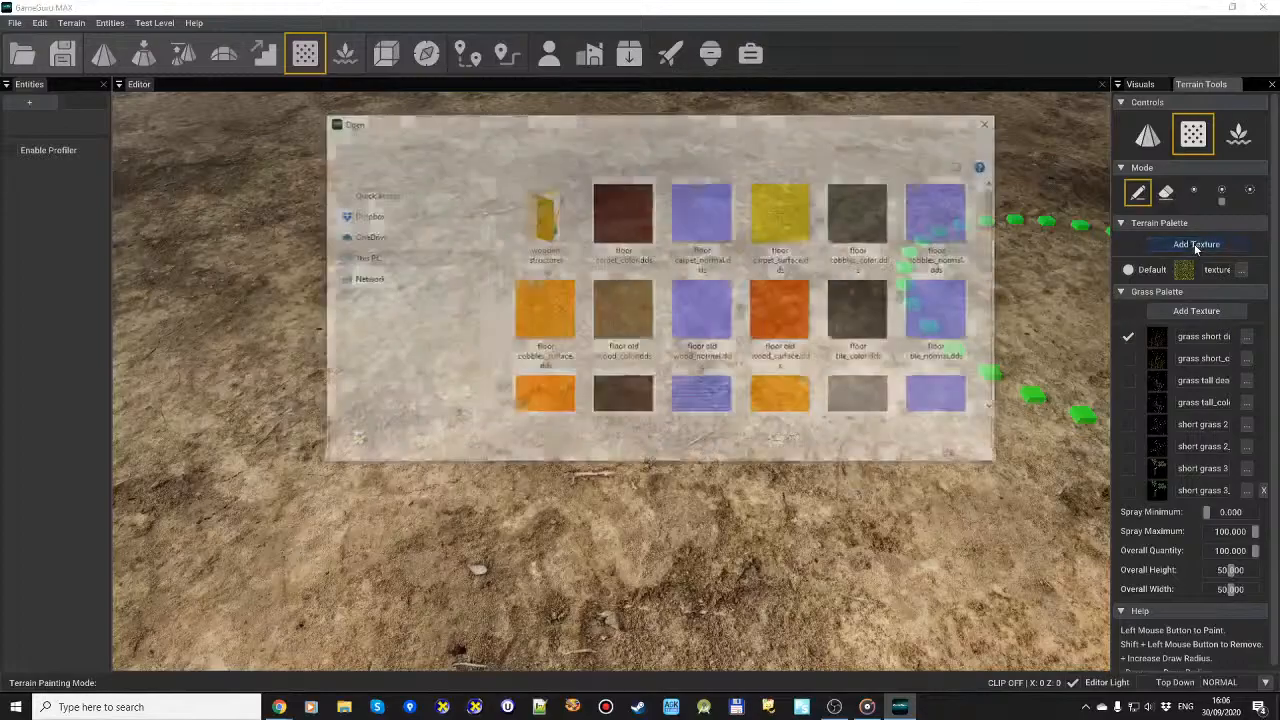
pyautogui.doubleClick(862, 230)
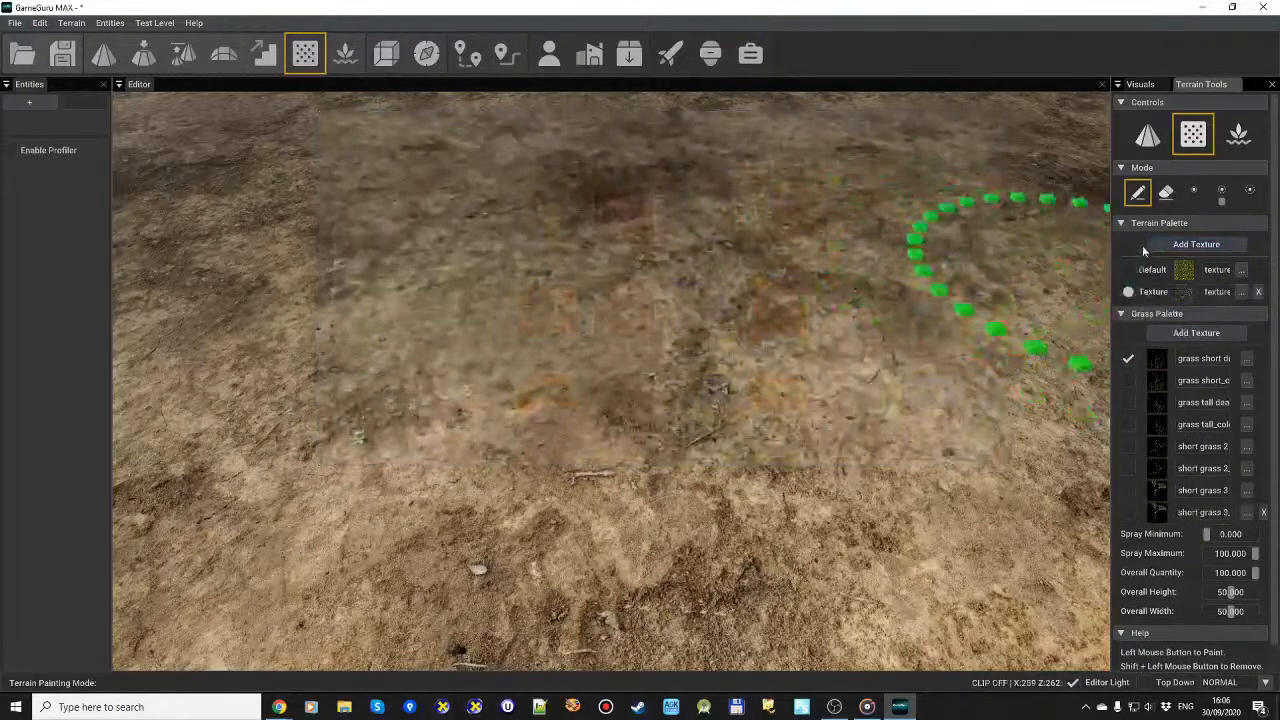
pyautogui.click(1190, 246)
pyautogui.doubleClick(862, 310)
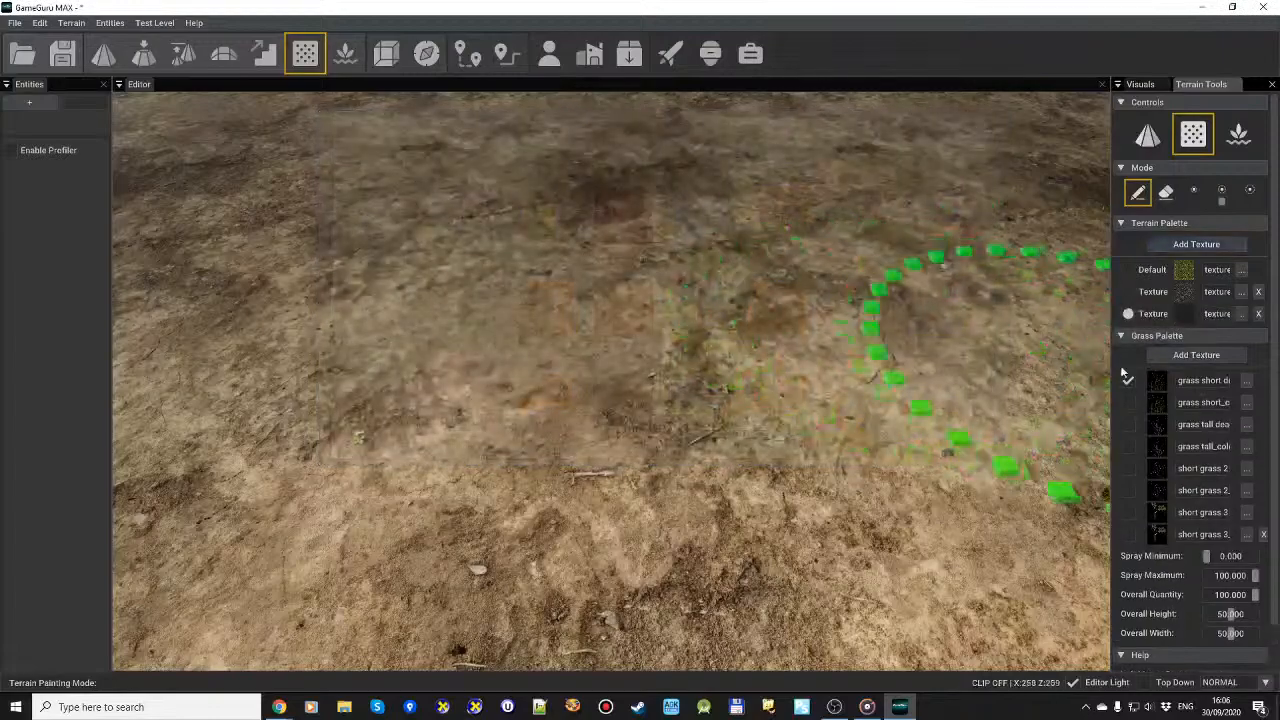
pyautogui.moveTo(360, 385)
pyautogui.mouseDown()
pyautogui.moveTo(614, 337)
pyautogui.moveTo(400, 460)
pyautogui.moveTo(622, 280)
pyautogui.moveTo(586, 480)
pyautogui.moveTo(543, 251)
pyautogui.moveTo(834, 466)
pyautogui.moveTo(447, 180)
pyautogui.moveTo(310, 278)
pyautogui.moveTo(918, 250)
pyautogui.moveTo(834, 471)
pyautogui.moveTo(903, 343)
pyautogui.moveTo(409, 177)
pyautogui.moveTo(957, 200)
pyautogui.moveTo(670, 300)
pyautogui.moveTo(451, 432)
pyautogui.moveTo(757, 480)
pyautogui.moveTo(870, 390)
pyautogui.mouseUp()
# Step: Switch to grass painting, choose the "grass short_c" texture and cover the painted ground patch with it
pyautogui.click(1238, 134)
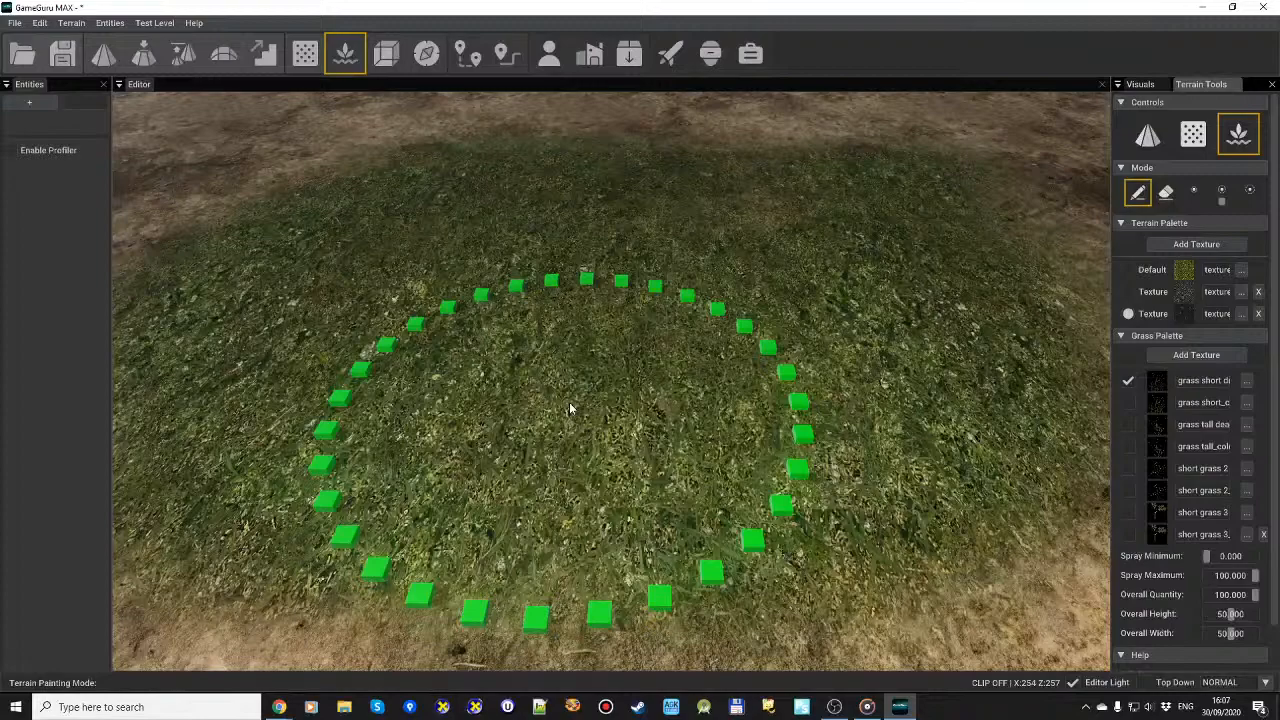
pyautogui.click(1128, 404)
pyautogui.moveTo(371, 366)
pyautogui.mouseDown()
pyautogui.moveTo(523, 241)
pyautogui.moveTo(811, 318)
pyautogui.moveTo(383, 452)
pyautogui.moveTo(889, 443)
pyautogui.moveTo(412, 235)
pyautogui.moveTo(329, 406)
pyautogui.moveTo(457, 471)
pyautogui.moveTo(729, 363)
pyautogui.moveTo(1100, 340)
pyautogui.mouseUp()
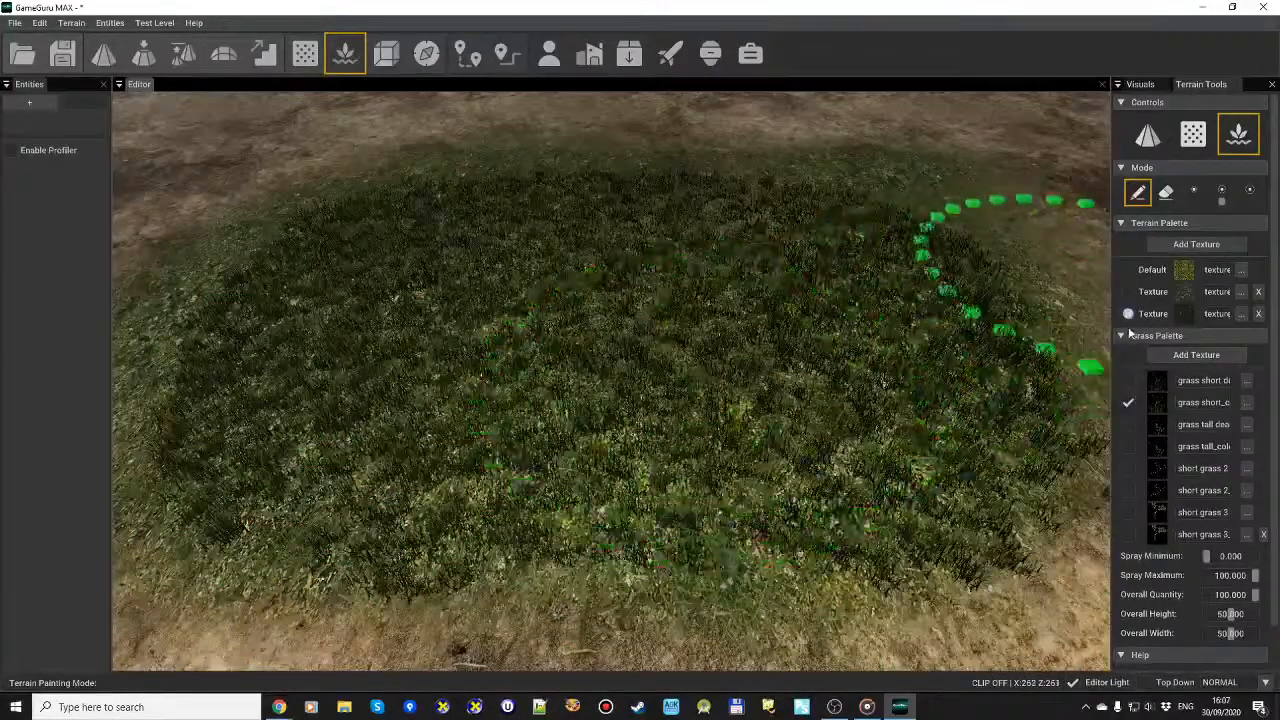
# Step: Paint "grass short di" over one side of the grass patch, and enable "grass short_c" together with it
pyautogui.click(1128, 380)
pyautogui.moveTo(401, 368)
pyautogui.mouseDown()
pyautogui.moveTo(320, 320)
pyautogui.moveTo(429, 480)
pyautogui.moveTo(514, 423)
pyautogui.moveTo(312, 348)
pyautogui.moveTo(280, 434)
pyautogui.moveTo(371, 257)
pyautogui.moveTo(394, 440)
pyautogui.moveTo(437, 425)
pyautogui.mouseUp()
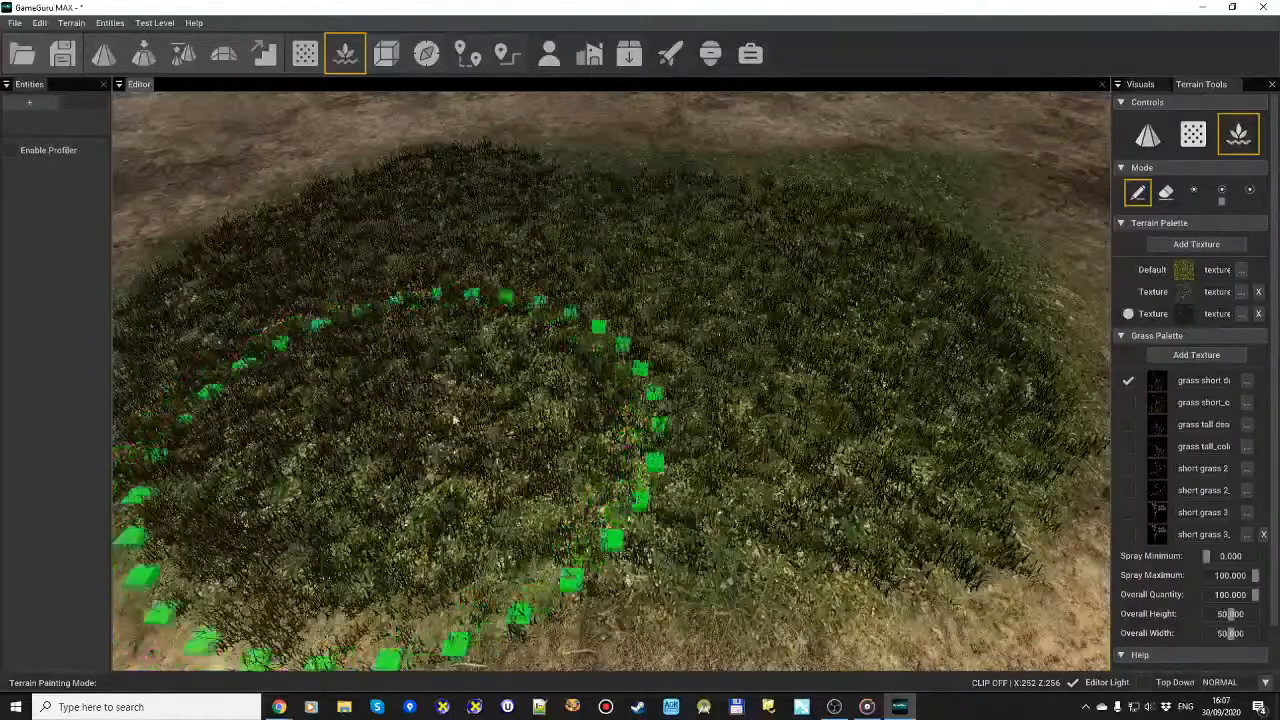
pyautogui.click(1129, 402)
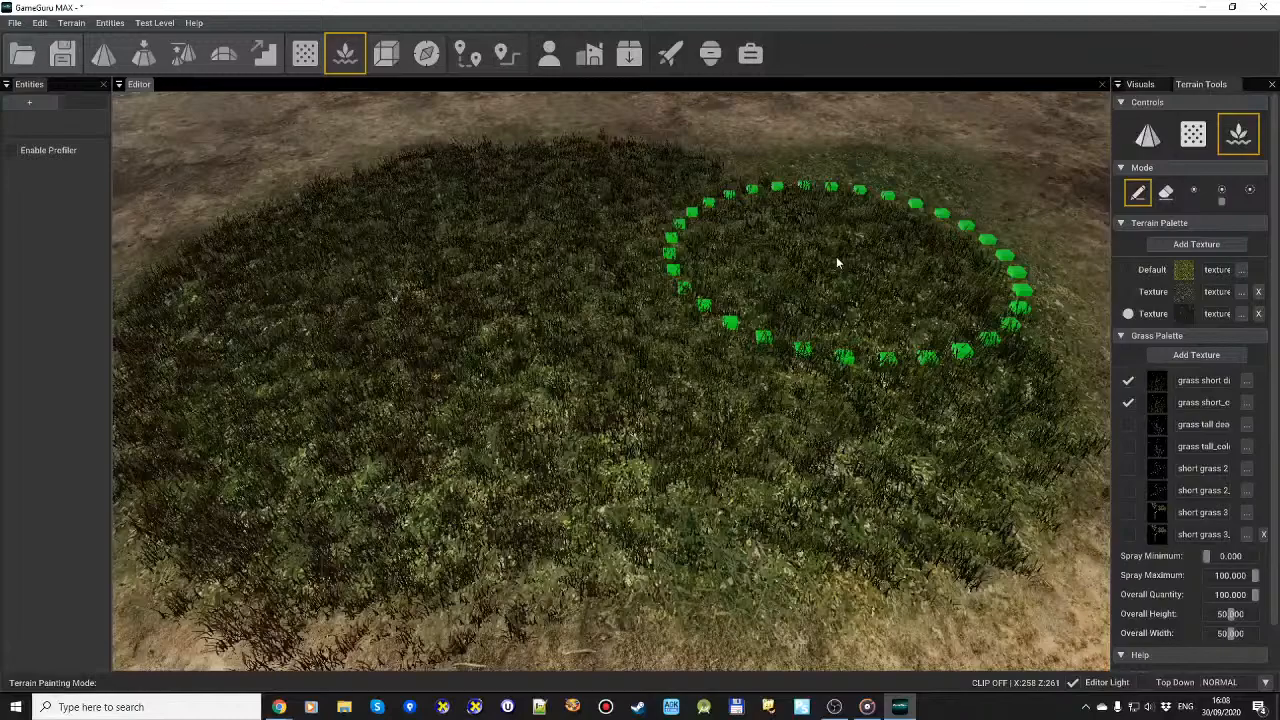
# Step: Examine the painted short grass up close and from low angles across the patch
pyautogui.moveTo(814, 272)
pyautogui.mouseDown(button='right')
pyautogui.moveTo(790, 390)
pyautogui.moveTo(760, 420)
pyautogui.moveTo(735, 385)
pyautogui.moveTo(725, 405)
pyautogui.mouseUp(button='right')
pyautogui.press('w')
pyautogui.press('s')
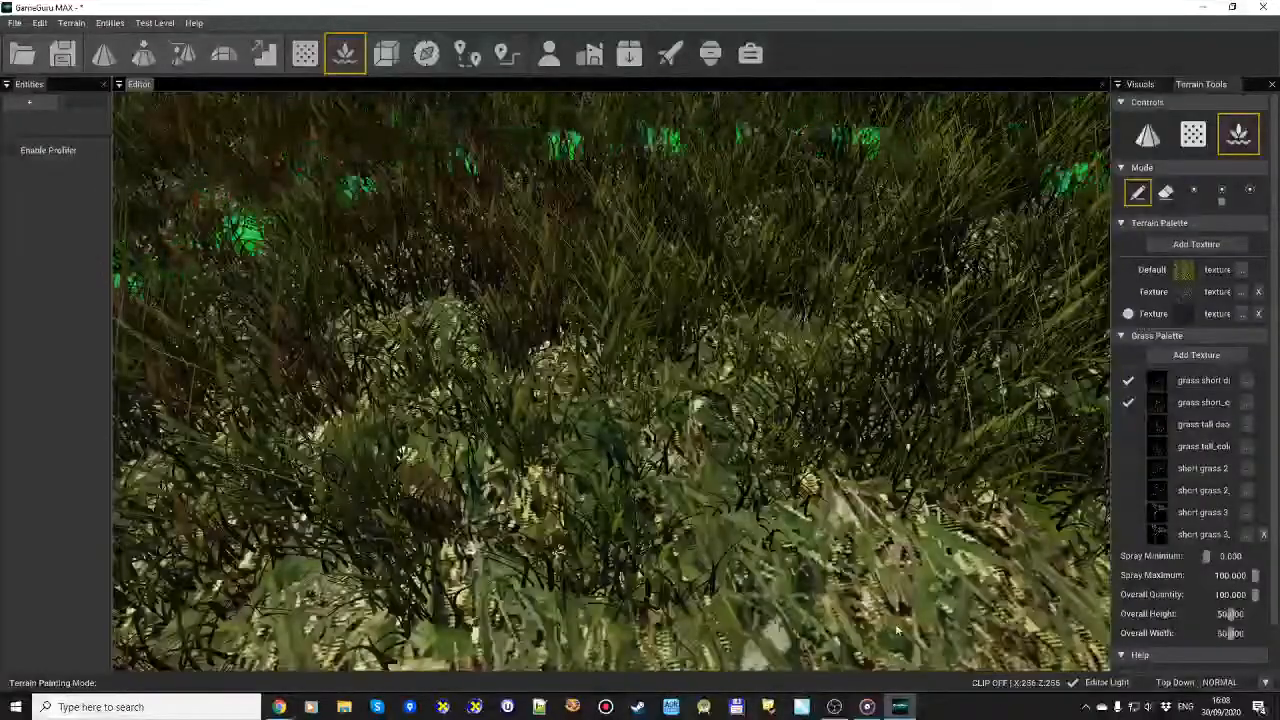
pyautogui.moveTo(625, 400); pyautogui.dragTo(620, 410, button='right')
pyautogui.press('s')
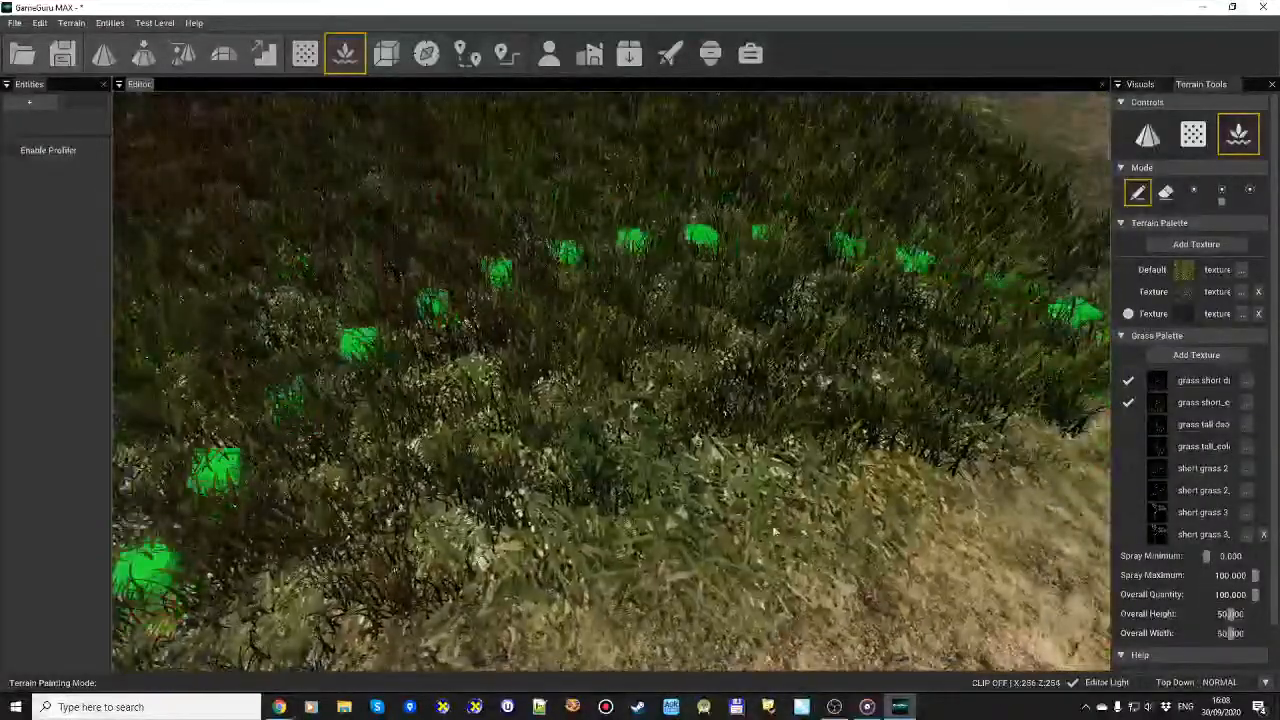
pyautogui.press('w')
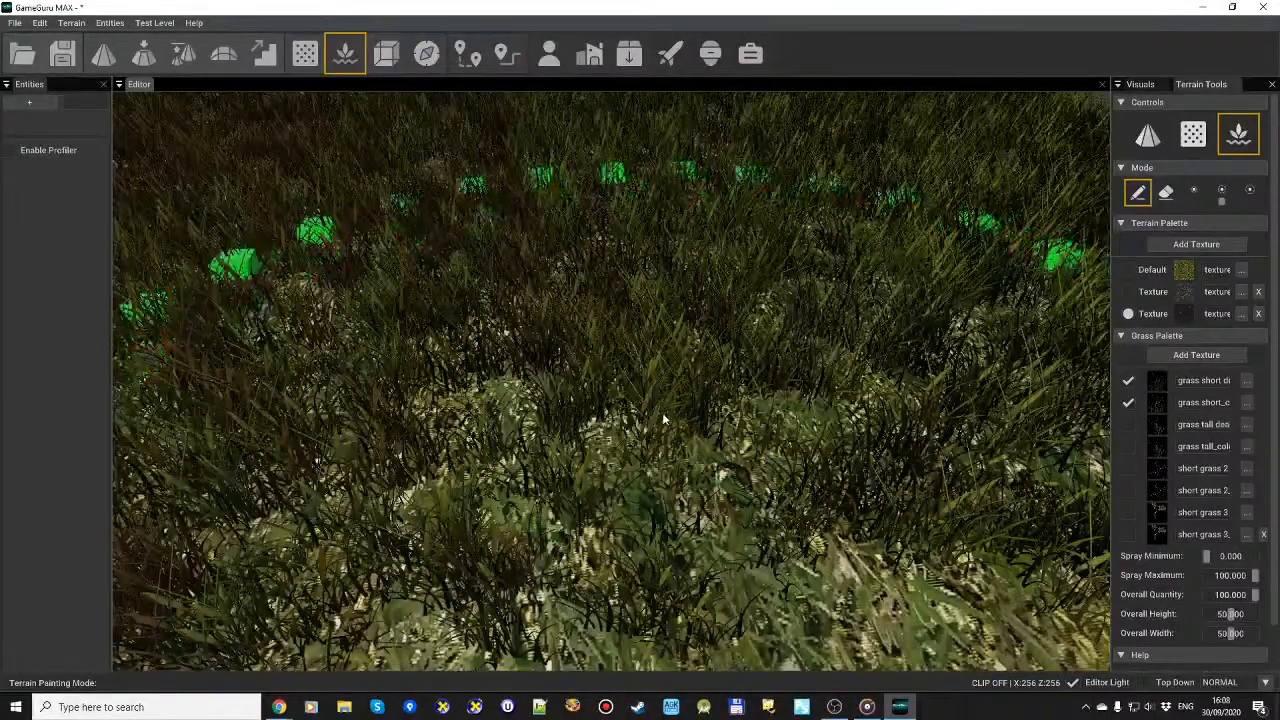
pyautogui.moveTo(628, 462); pyautogui.dragTo(626, 472, button='right')
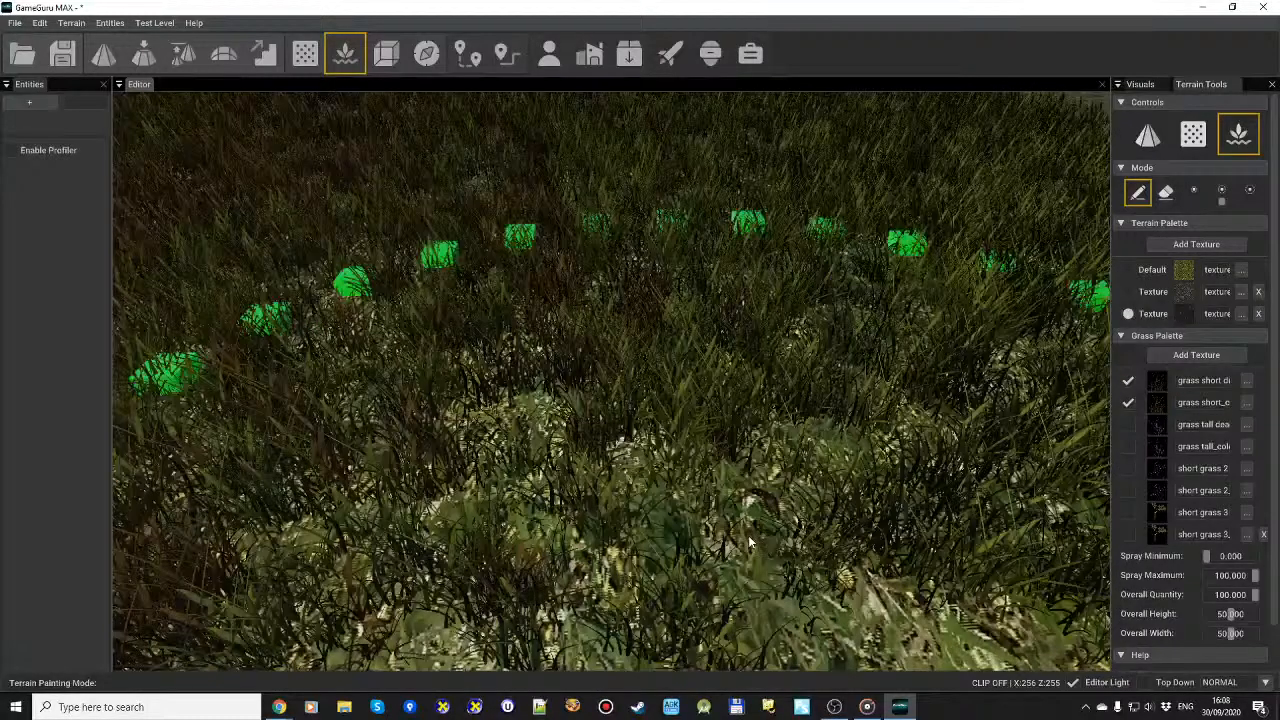
pyautogui.moveTo(738, 520); pyautogui.dragTo(742, 446, button='right')
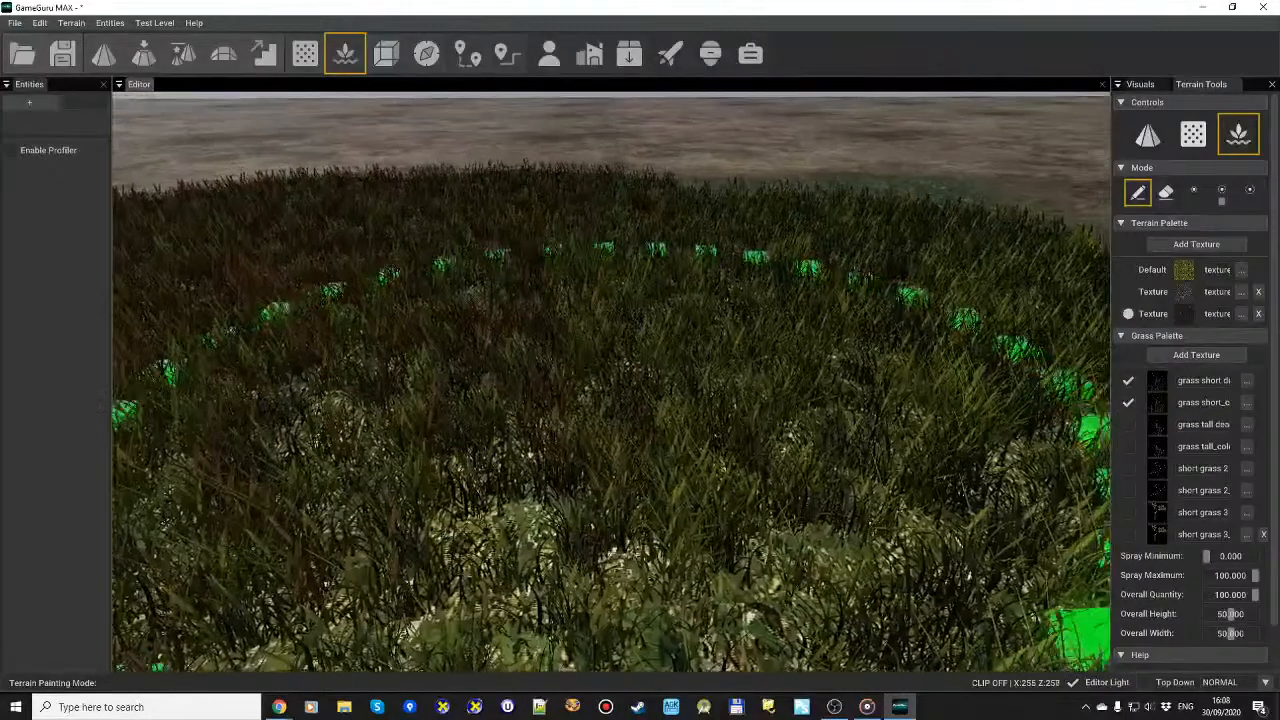
pyautogui.press('s')
pyautogui.press('w')
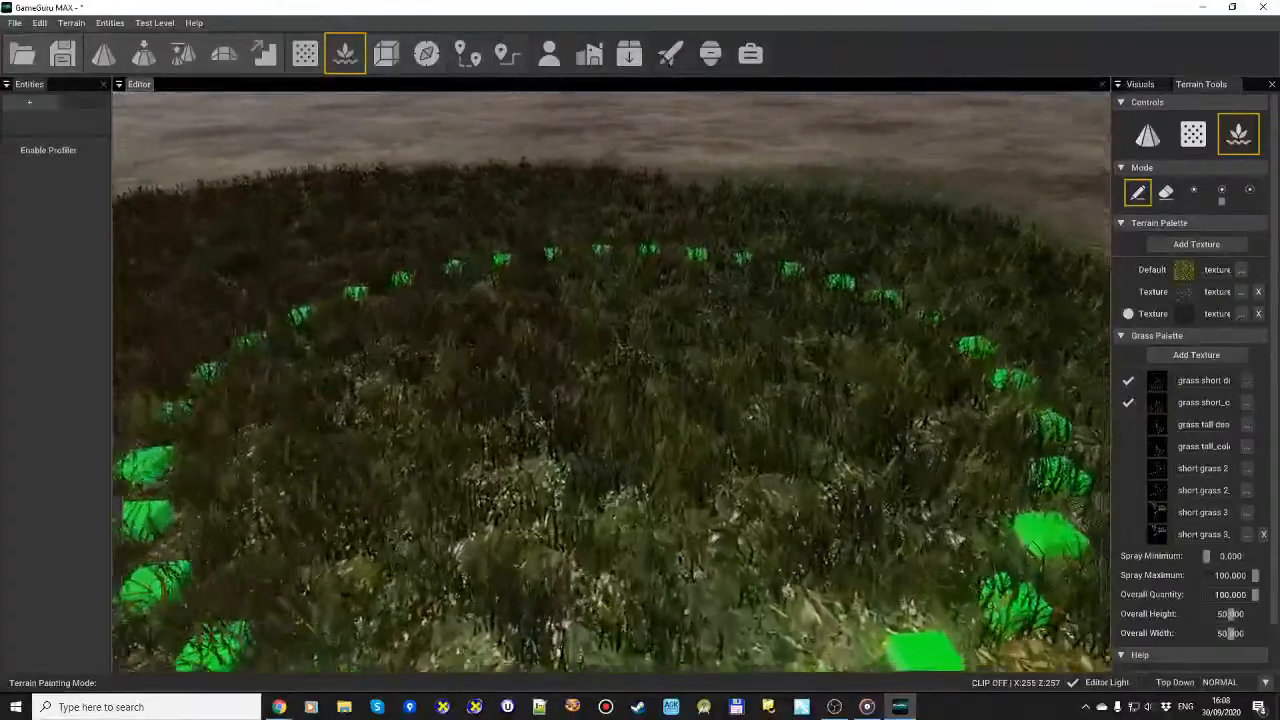
pyautogui.press('w')
pyautogui.moveTo(606, 400)
pyautogui.mouseDown(button='right')
pyautogui.moveTo(606, 296)
pyautogui.moveTo(606, 390)
pyautogui.moveTo(606, 378)
pyautogui.mouseUp(button='right')
pyautogui.press('s')
pyautogui.press('w')
pyautogui.press('s')
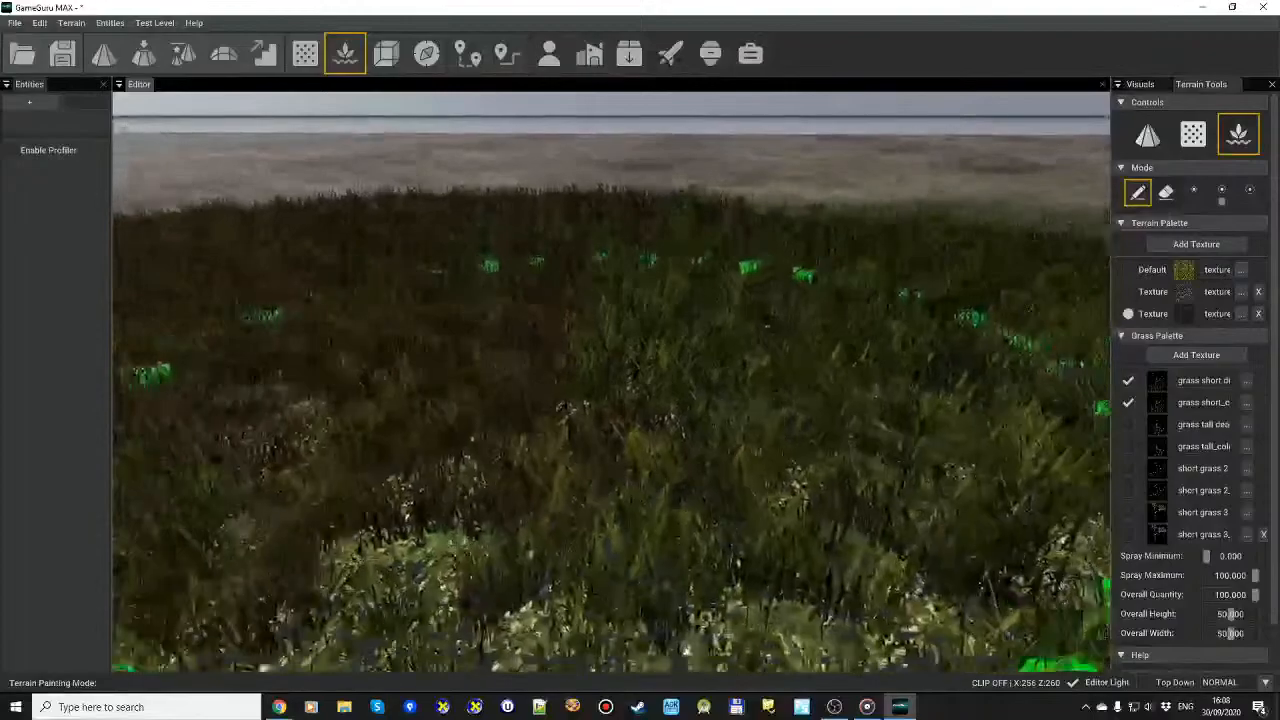
pyautogui.press('s')
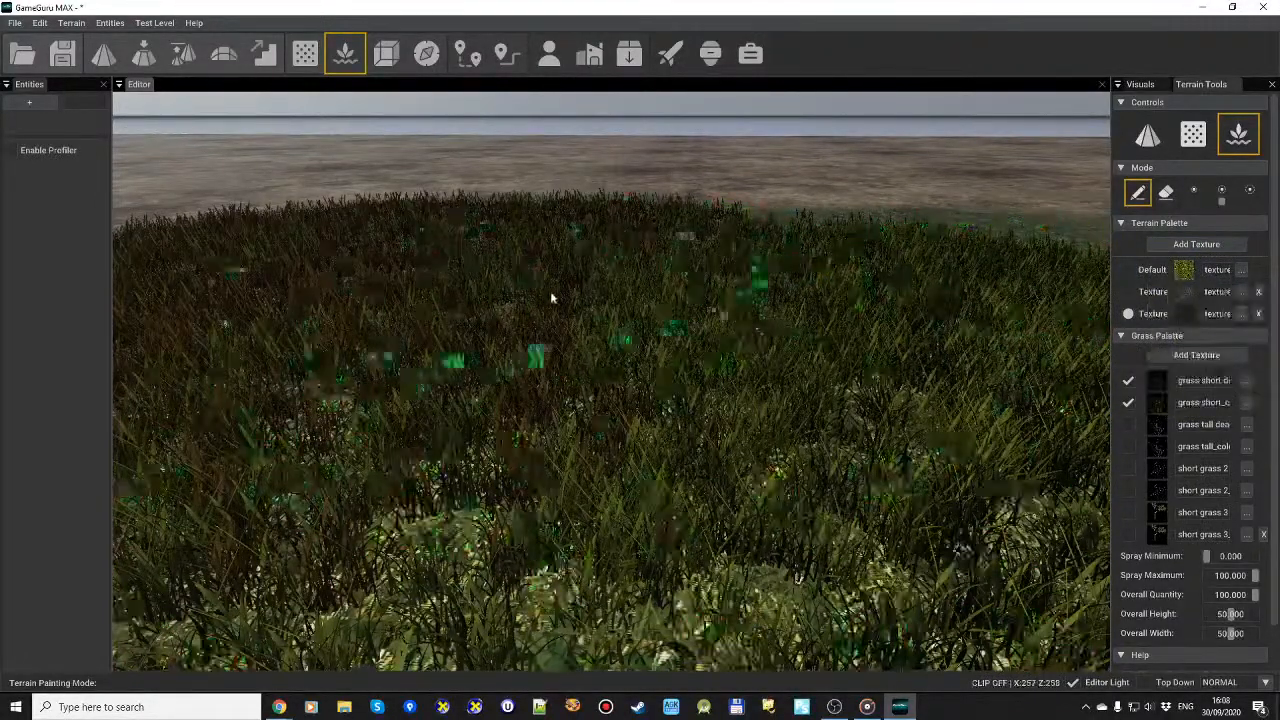
pyautogui.moveTo(557, 340)
pyautogui.mouseDown(button='right')
pyautogui.moveTo(557, 364)
pyautogui.moveTo(557, 318)
pyautogui.mouseUp(button='right')
pyautogui.press('s')
pyautogui.press('w')
pyautogui.press('s')
pyautogui.moveTo(606, 366)
pyautogui.mouseDown(button='right')
pyautogui.moveTo(608, 348)
pyautogui.moveTo(612, 368)
pyautogui.mouseUp(button='right')
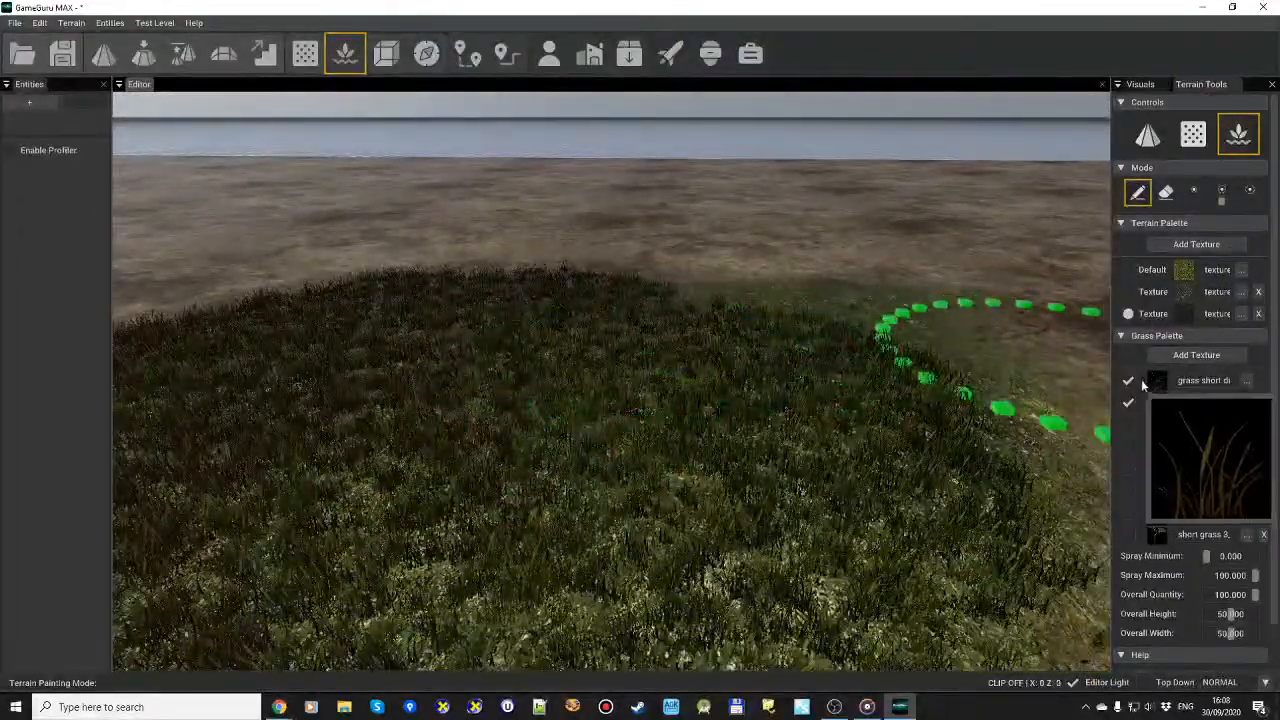
# Step: Replace the two short grass selections with both "grass tall" and both "short grass 2" textures, and paint them over one half of the patch
pyautogui.click(1129, 382)
pyautogui.click(1130, 404)
pyautogui.click(1132, 469)
pyautogui.moveTo(795, 338)
pyautogui.mouseDown()
pyautogui.moveTo(868, 338)
pyautogui.moveTo(825, 438)
pyautogui.moveTo(764, 432)
pyautogui.moveTo(974, 380)
pyautogui.moveTo(892, 343)
pyautogui.moveTo(865, 495)
pyautogui.moveTo(869, 411)
pyautogui.mouseUp()
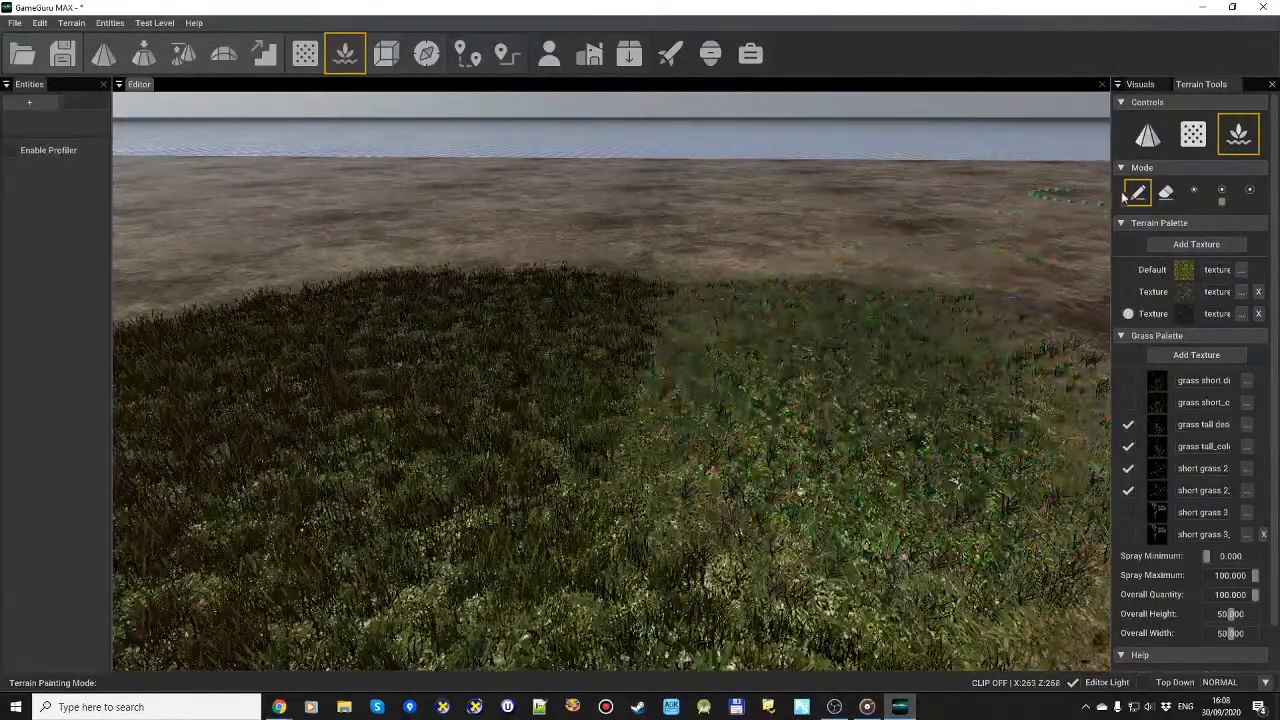
# Step: Reduce the brush to a small radius and paint the selected grasses along the patch's edge and middle
pyautogui.moveTo(1221, 204); pyautogui.dragTo(1189, 209)
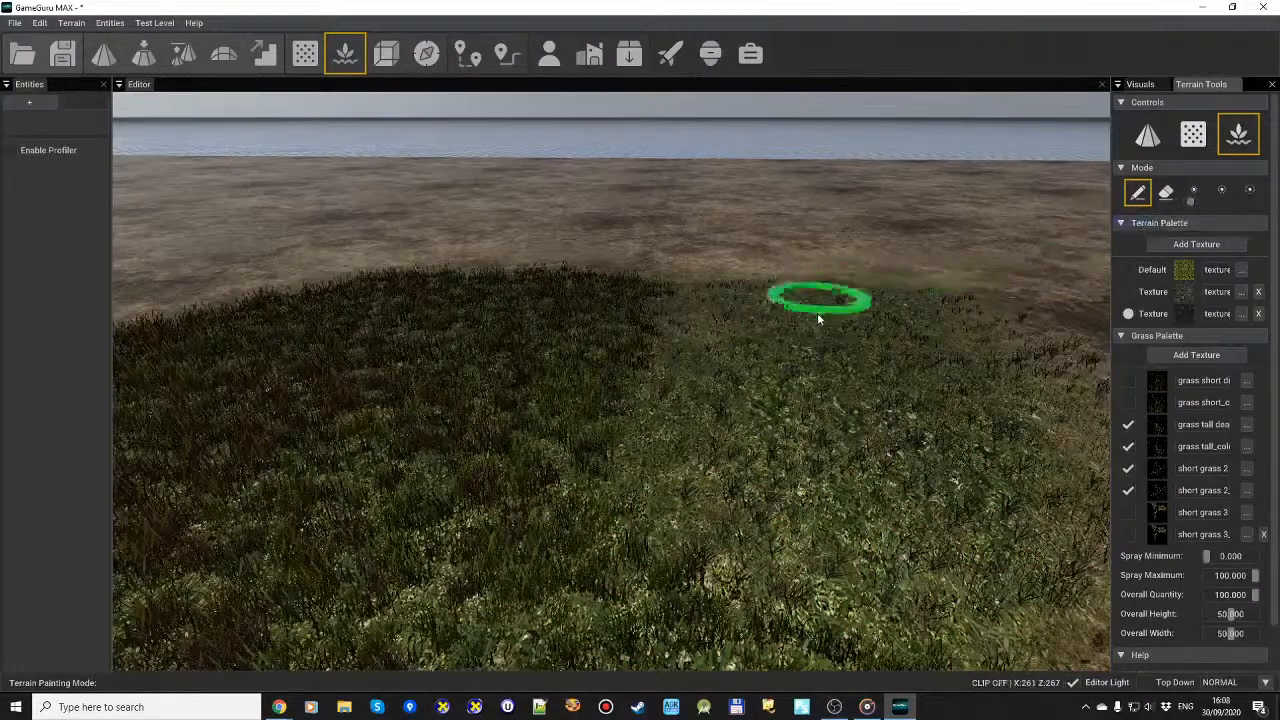
pyautogui.moveTo(1012, 428)
pyautogui.mouseDown()
pyautogui.moveTo(1034, 391)
pyautogui.moveTo(977, 380)
pyautogui.moveTo(1088, 436)
pyautogui.mouseUp()
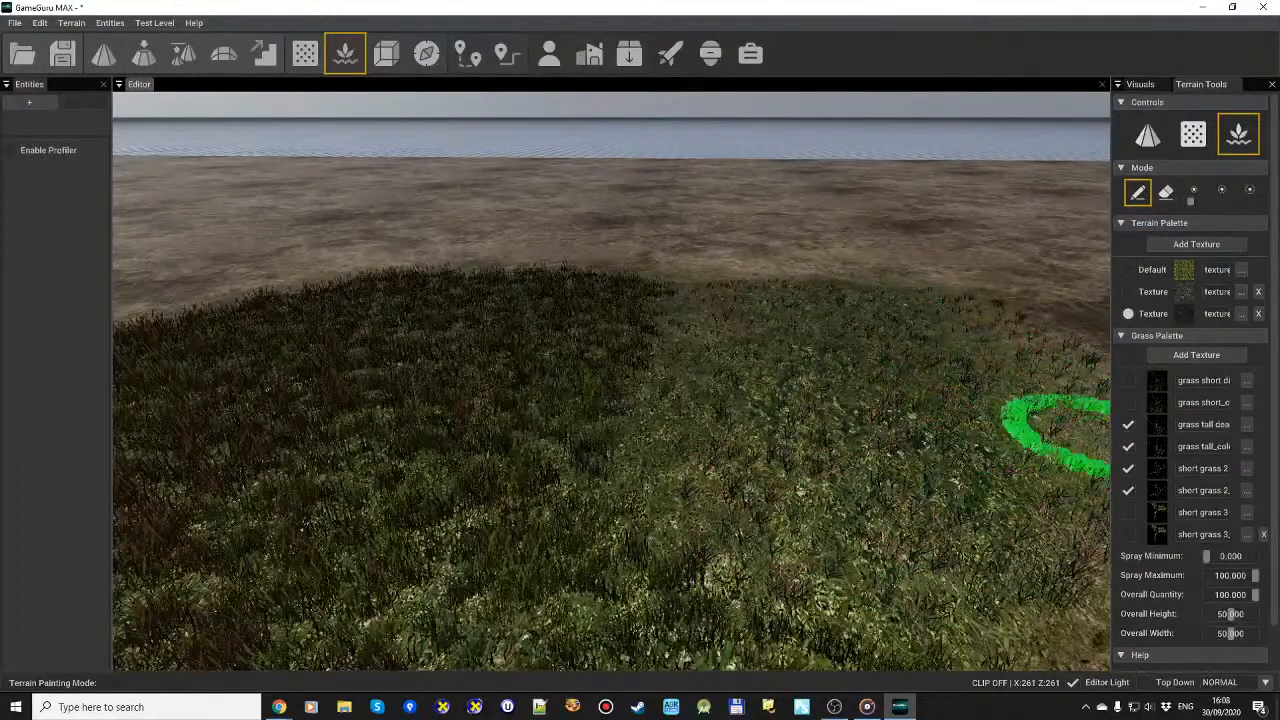
pyautogui.doubleClick(1206, 558)
pyautogui.doubleClick(1238, 576)
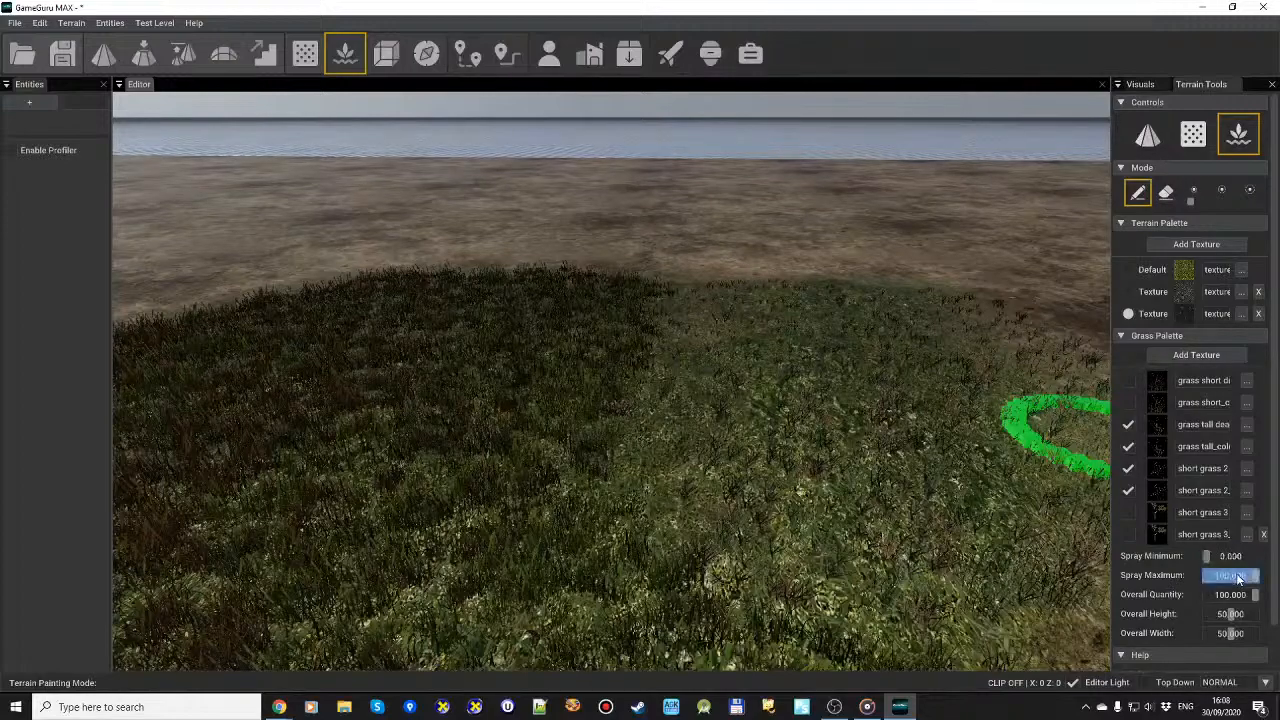
pyautogui.moveTo(1045, 490)
pyautogui.mouseDown()
pyautogui.moveTo(909, 448)
pyautogui.moveTo(657, 432)
pyautogui.moveTo(752, 437)
pyautogui.mouseUp()
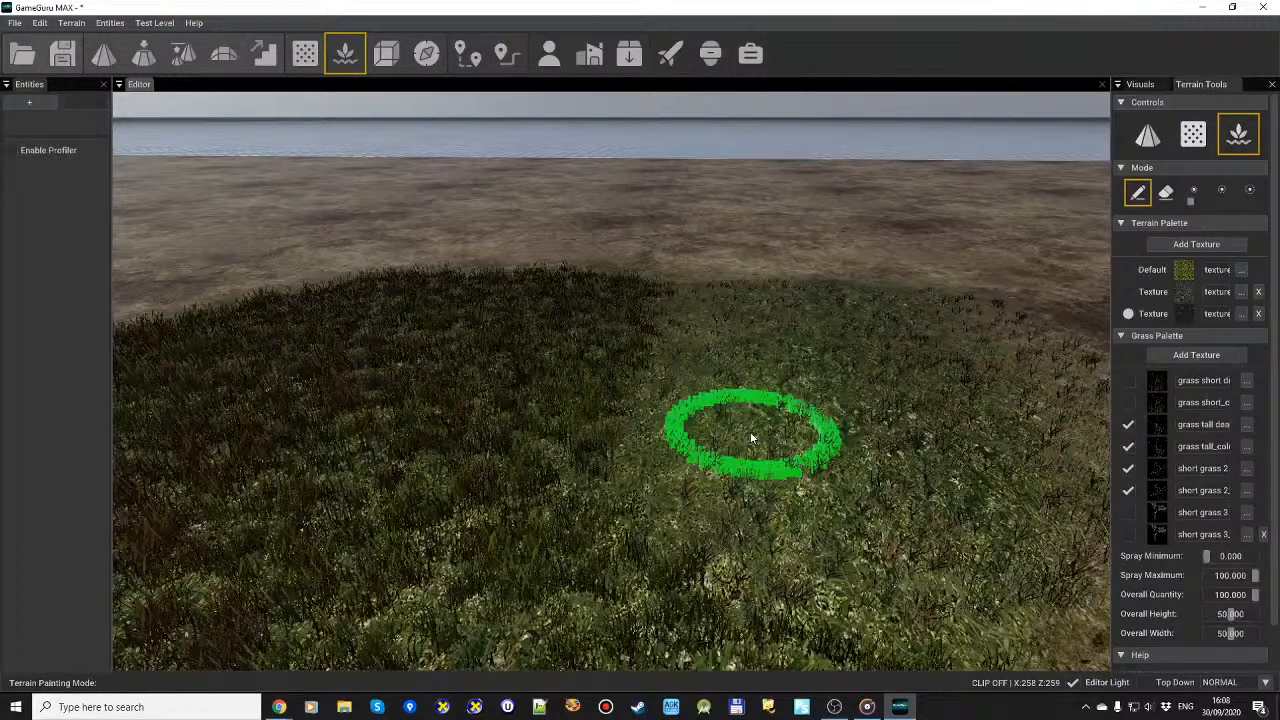
# Step: Set Spray Maximum to 15.068 and paint a sparse band of low grass on the bare ground beside the patch
pyautogui.moveTo(817, 466)
pyautogui.mouseDown(button='right')
pyautogui.moveTo(853, 440)
pyautogui.moveTo(942, 480)
pyautogui.moveTo(985, 482)
pyautogui.mouseUp(button='right')
pyautogui.press('w')
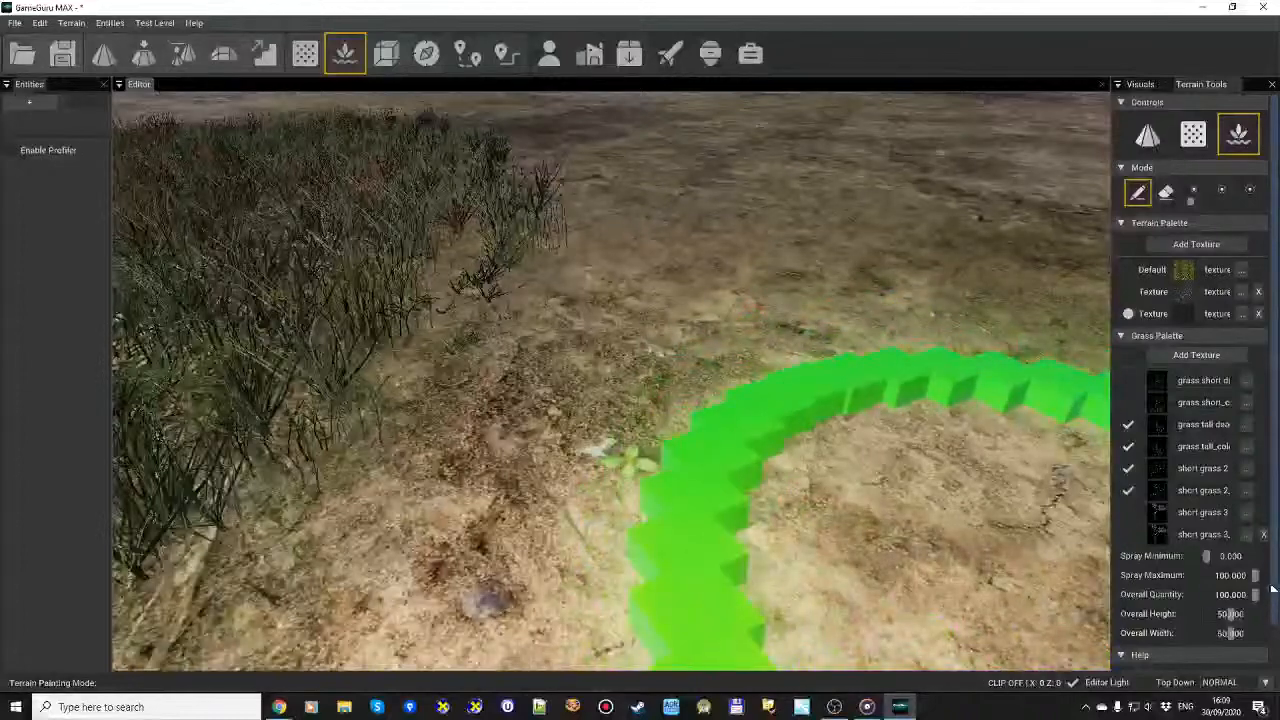
pyautogui.moveTo(1246, 576)
pyautogui.mouseDown()
pyautogui.moveTo(1196, 578)
pyautogui.moveTo(1212, 586)
pyautogui.mouseUp()
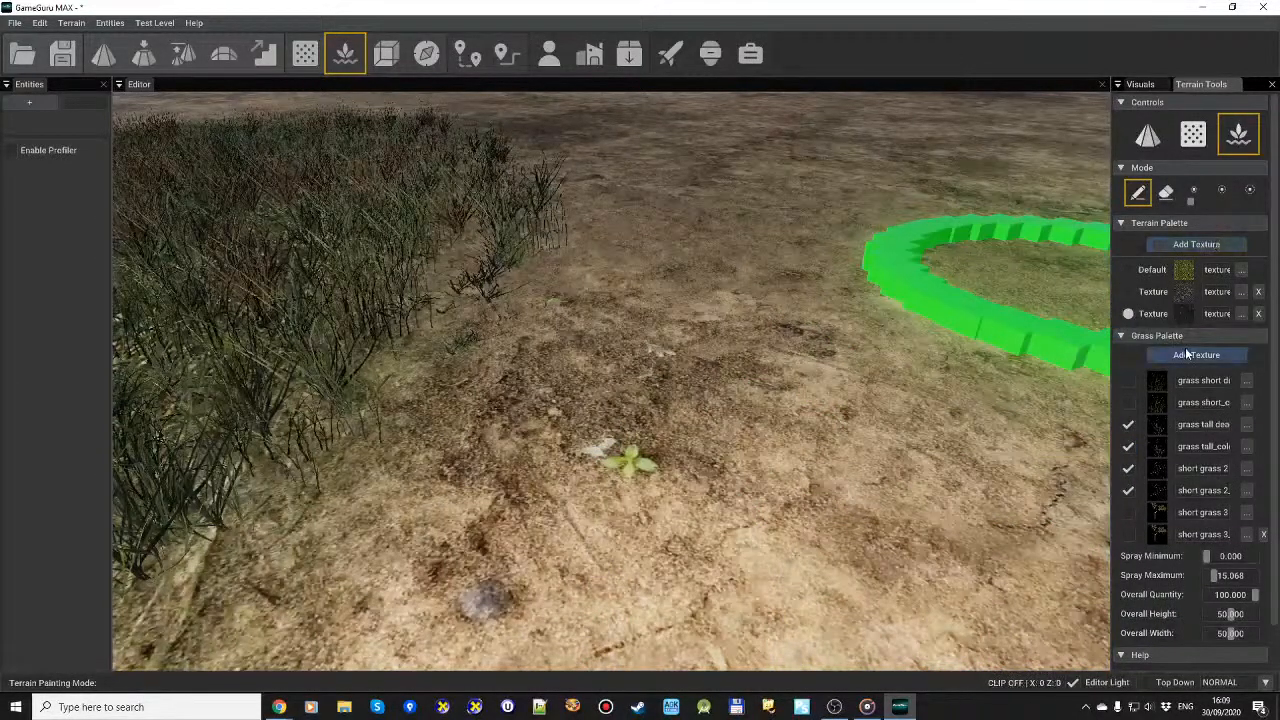
pyautogui.moveTo(486, 471)
pyautogui.mouseDown()
pyautogui.moveTo(614, 251)
pyautogui.moveTo(529, 486)
pyautogui.moveTo(572, 149)
pyautogui.mouseUp()
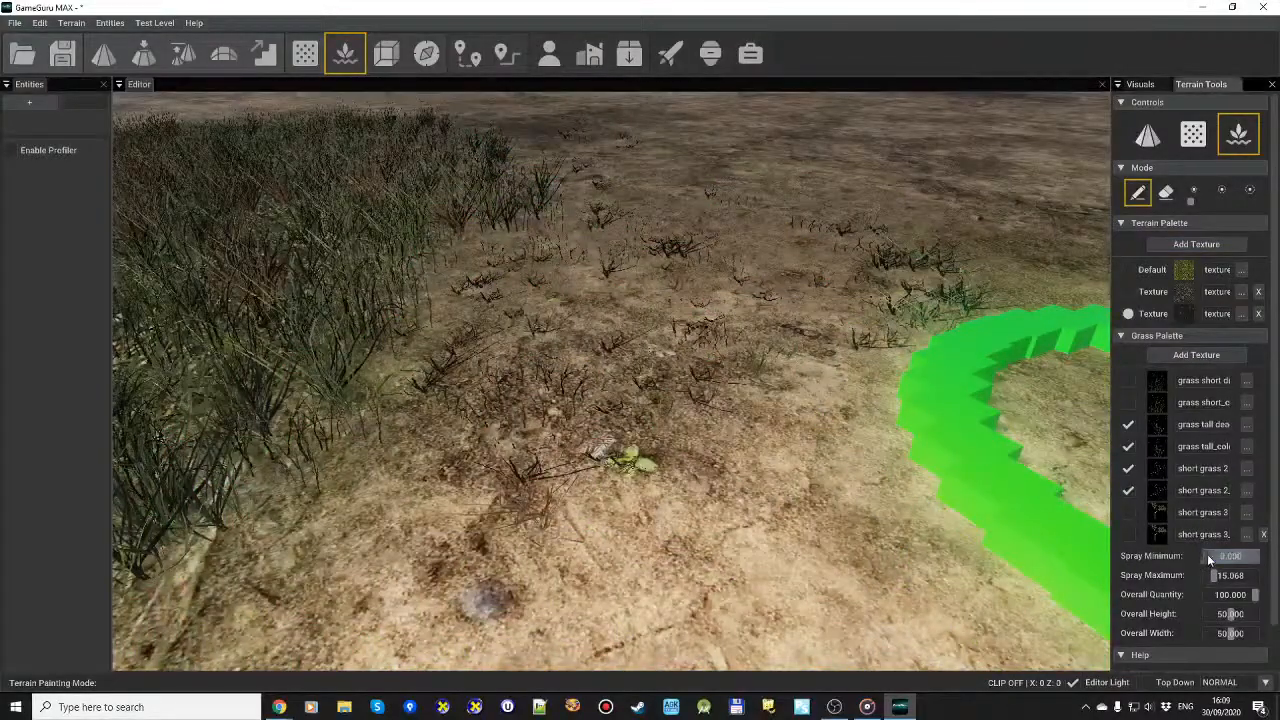
# Step: Raise Spray Minimum to about 68.49 and Spray Maximum to 80.822, and paint a taller strip of grass on the bare ground
pyautogui.moveTo(1235, 560); pyautogui.dragTo(1247, 578)
pyautogui.moveTo(705, 232); pyautogui.dragTo(576, 241)
pyautogui.doubleClick(1228, 556)
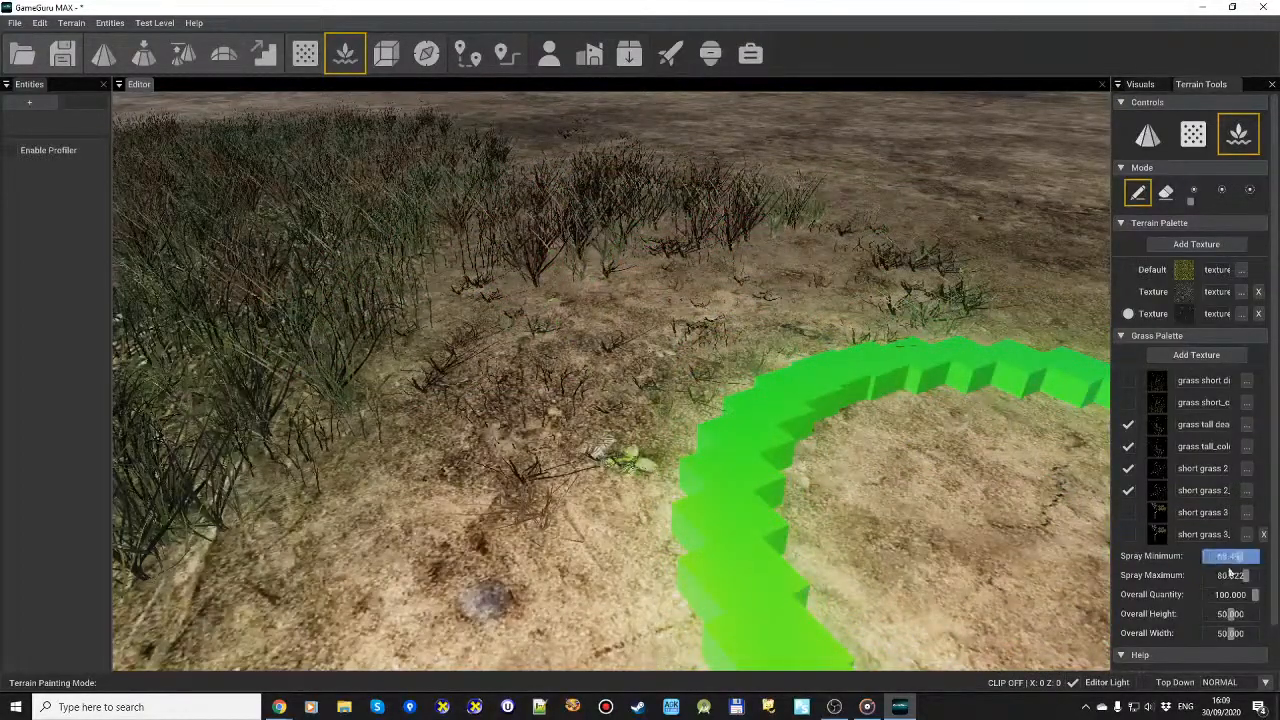
# Step: Examine the mixed short and tall grasses from different distances across the painted patch
pyautogui.moveTo(628, 380)
pyautogui.mouseDown(button='right')
pyautogui.moveTo(608, 384)
pyautogui.moveTo(609, 366)
pyautogui.moveTo(613, 376)
pyautogui.mouseUp(button='right')
pyautogui.press('s')
pyautogui.press('s')
pyautogui.press('w')
pyautogui.moveTo(641, 332); pyautogui.dragTo(612, 362, button='right')
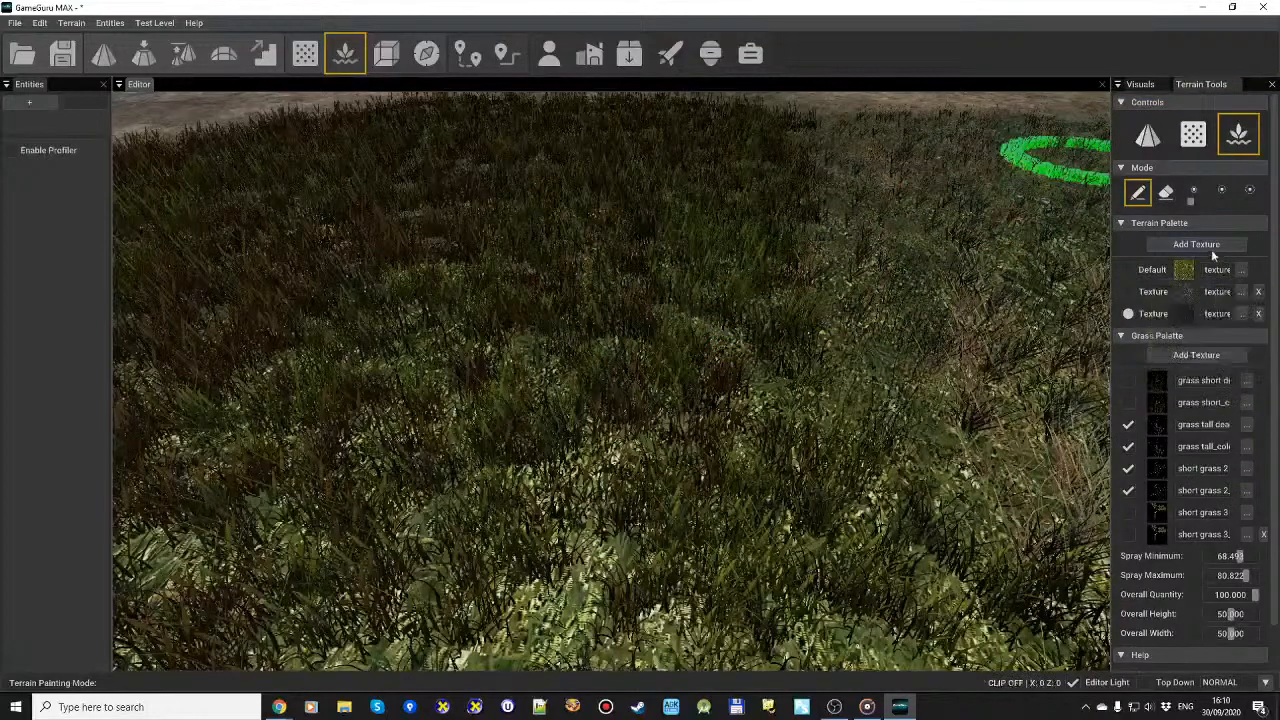
pyautogui.moveTo(1167, 415)
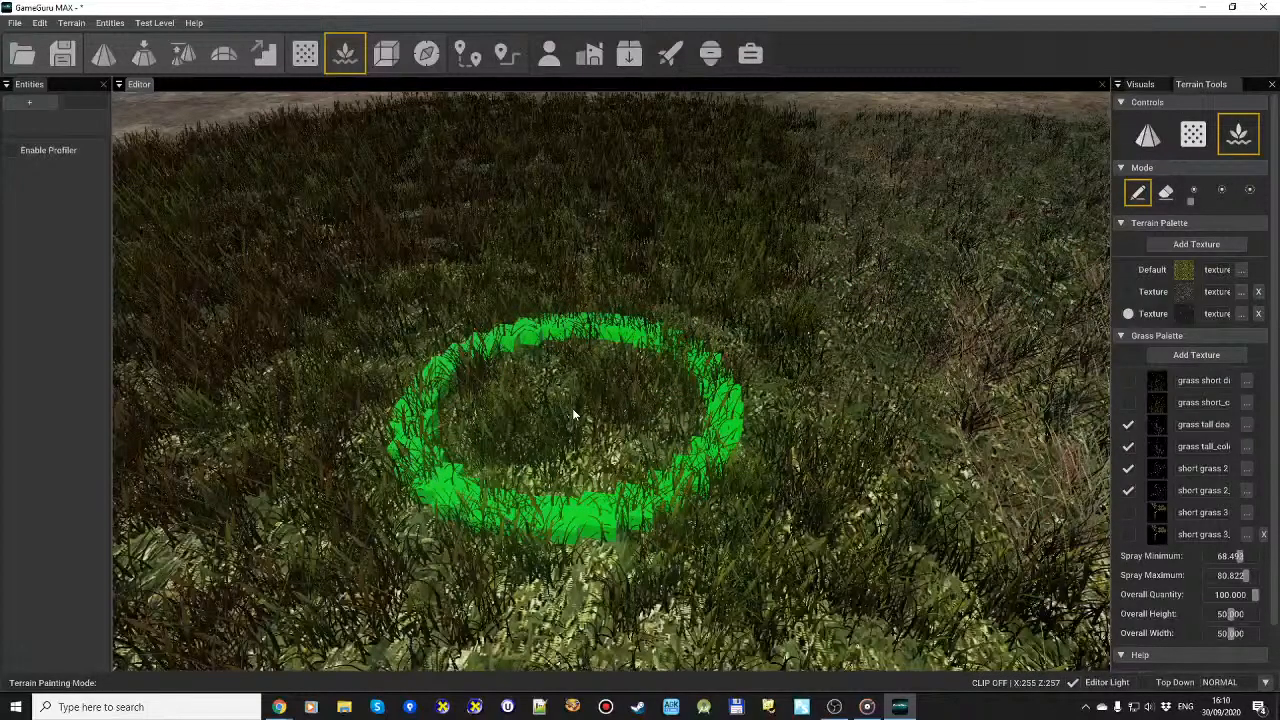
# Step: Close the editor without saving the level, relaunch GameGuru MAX and go directly to the editor with Create
pyautogui.click(1258, 8)
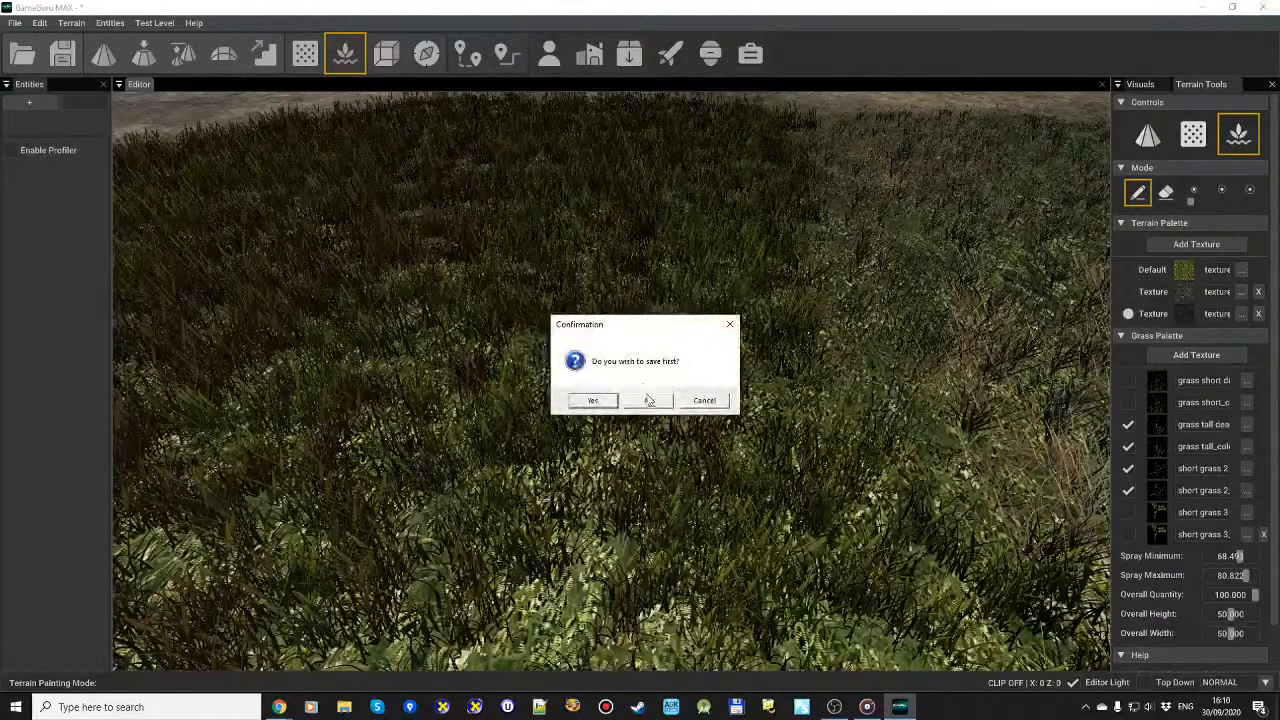
pyautogui.click(594, 397)
pyautogui.doubleClick(126, 636)
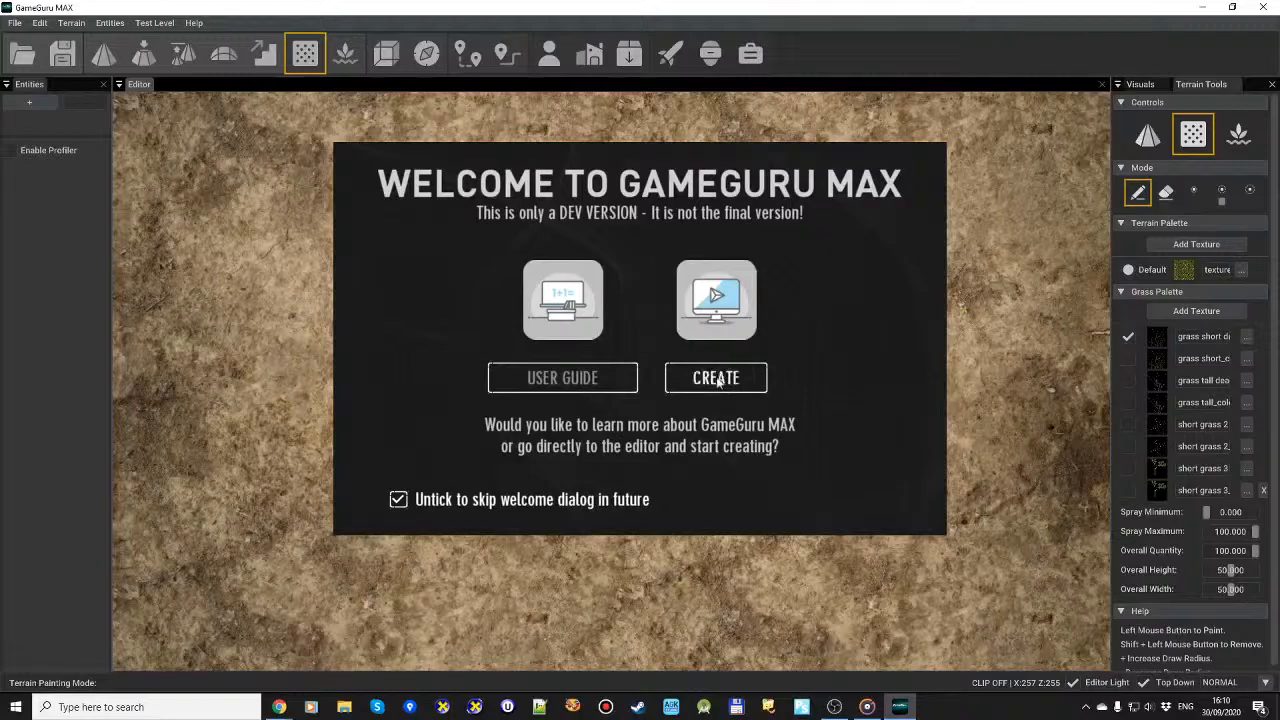
pyautogui.click(717, 381)
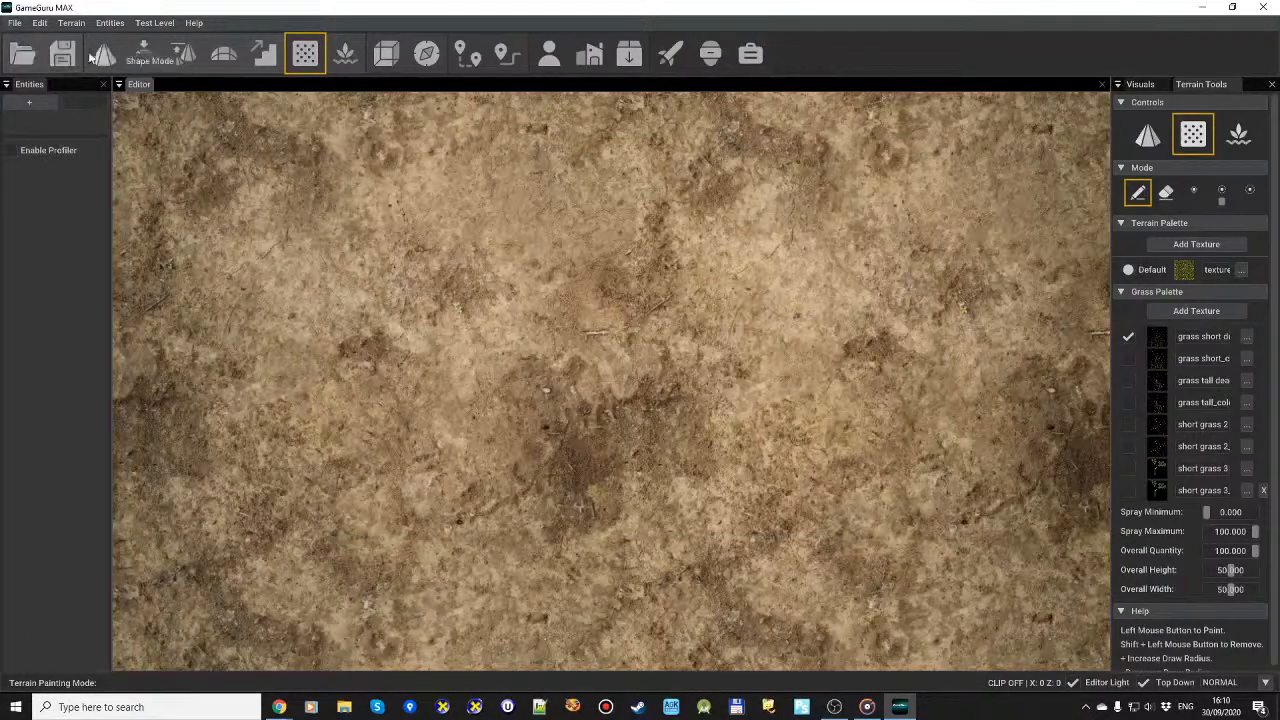
# Step: Open The Big Escape.fpm from the mapbank folder of the Game Guru installation
pyautogui.click(15, 23)
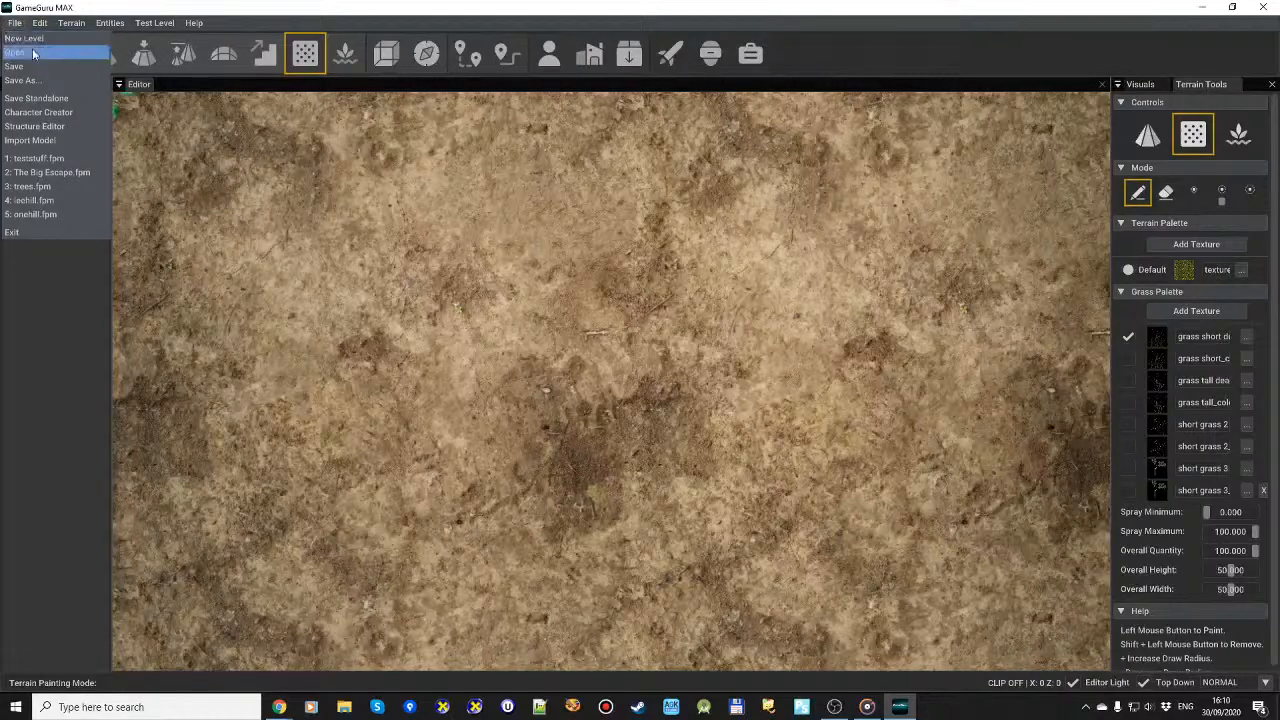
pyautogui.click(30, 51)
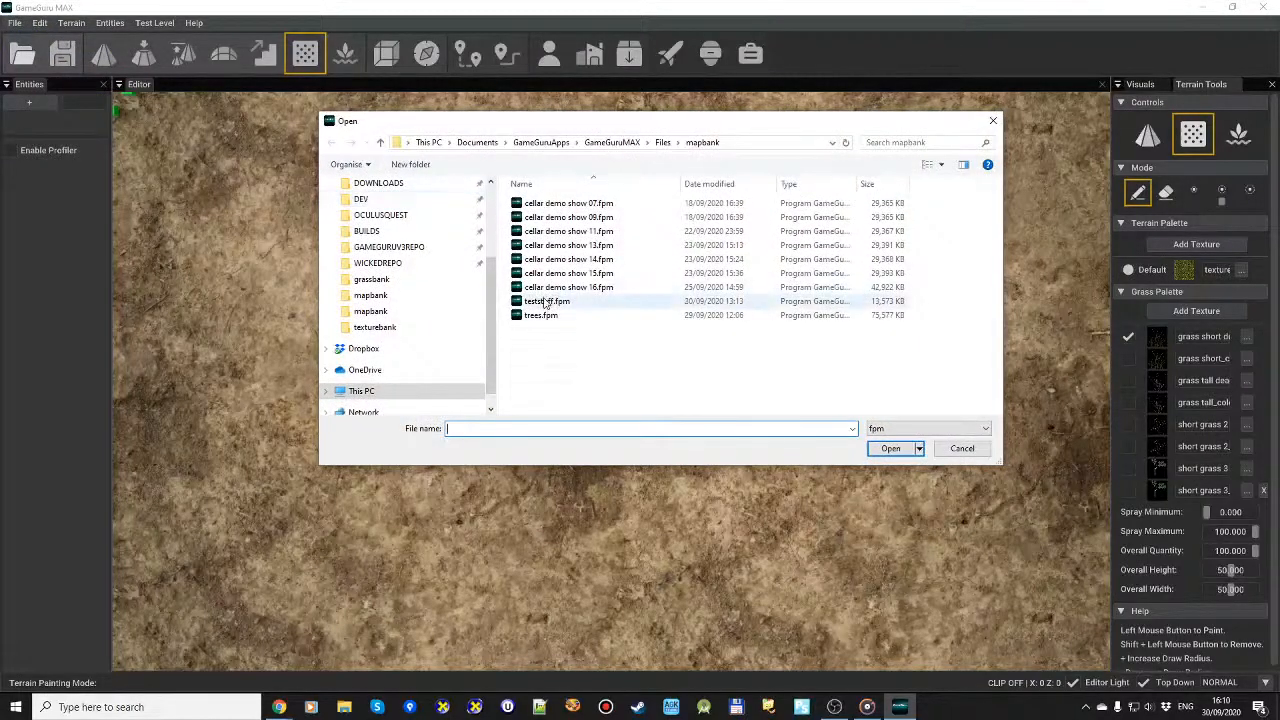
pyautogui.moveTo(491, 293); pyautogui.dragTo(492, 218)
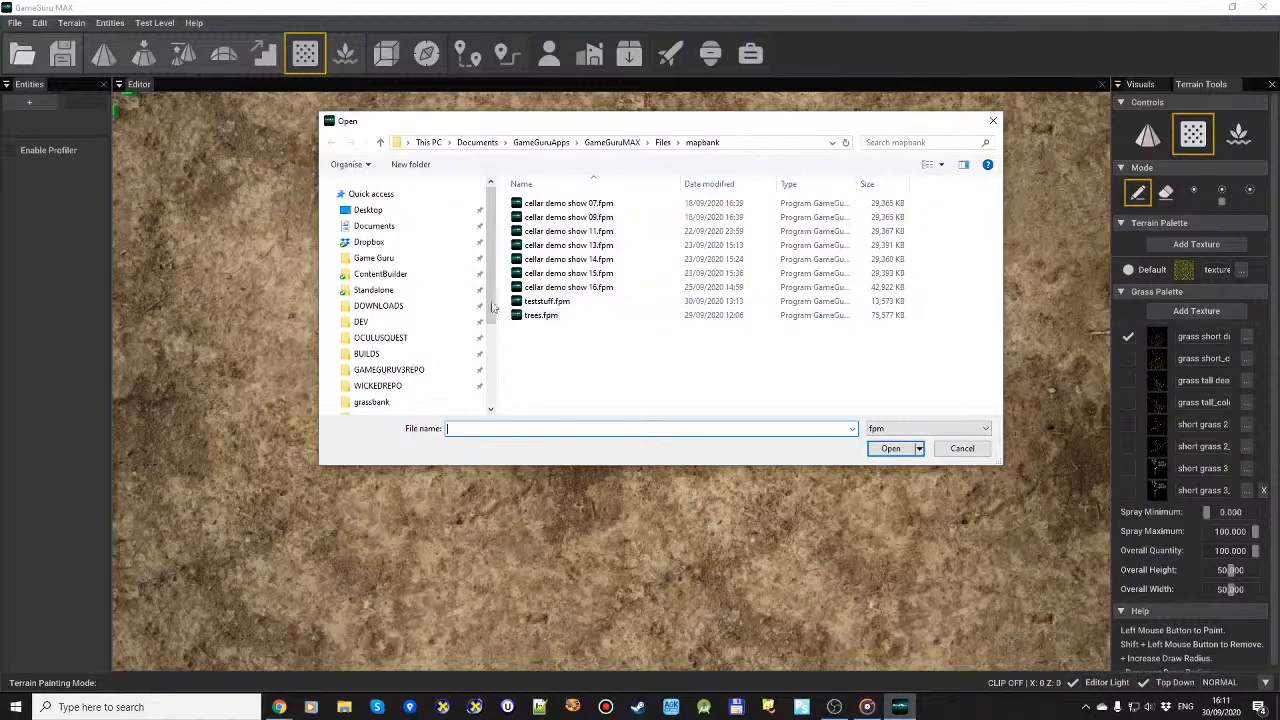
pyautogui.click(373, 258)
pyautogui.doubleClick(548, 218)
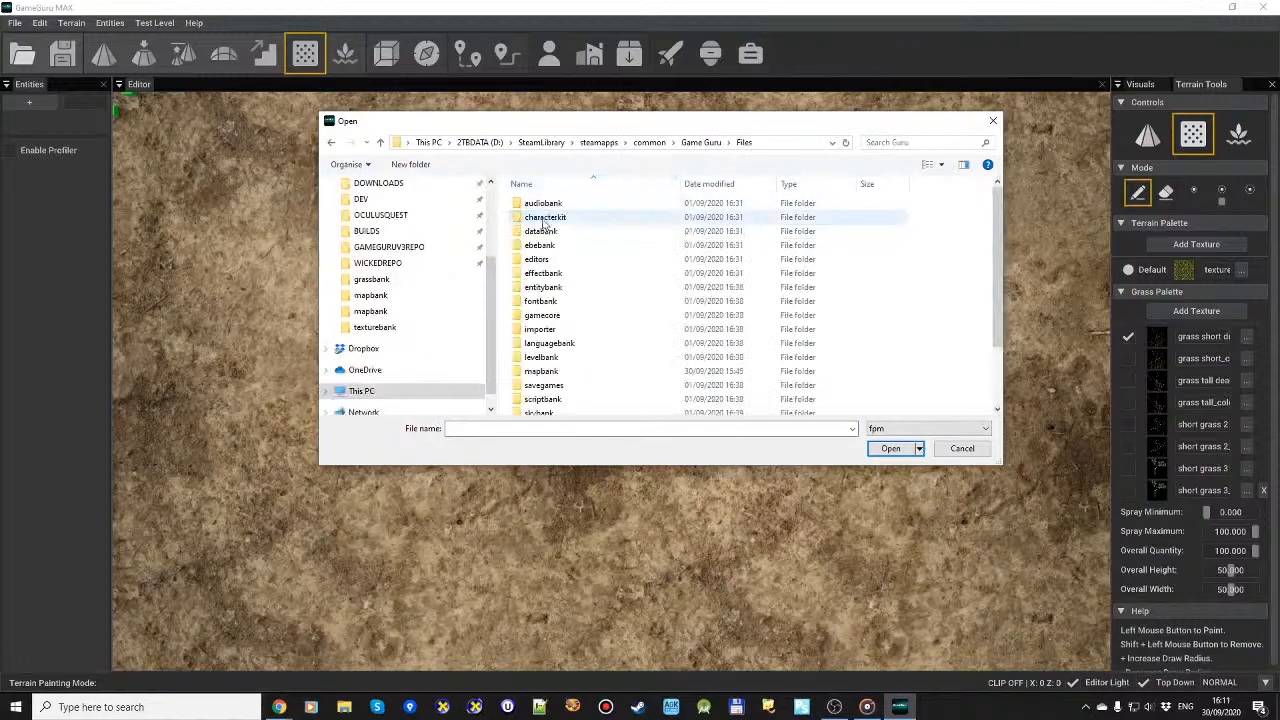
pyautogui.scroll(-2, 594, 400)
pyautogui.click(563, 332)
pyautogui.doubleClick(563, 332)
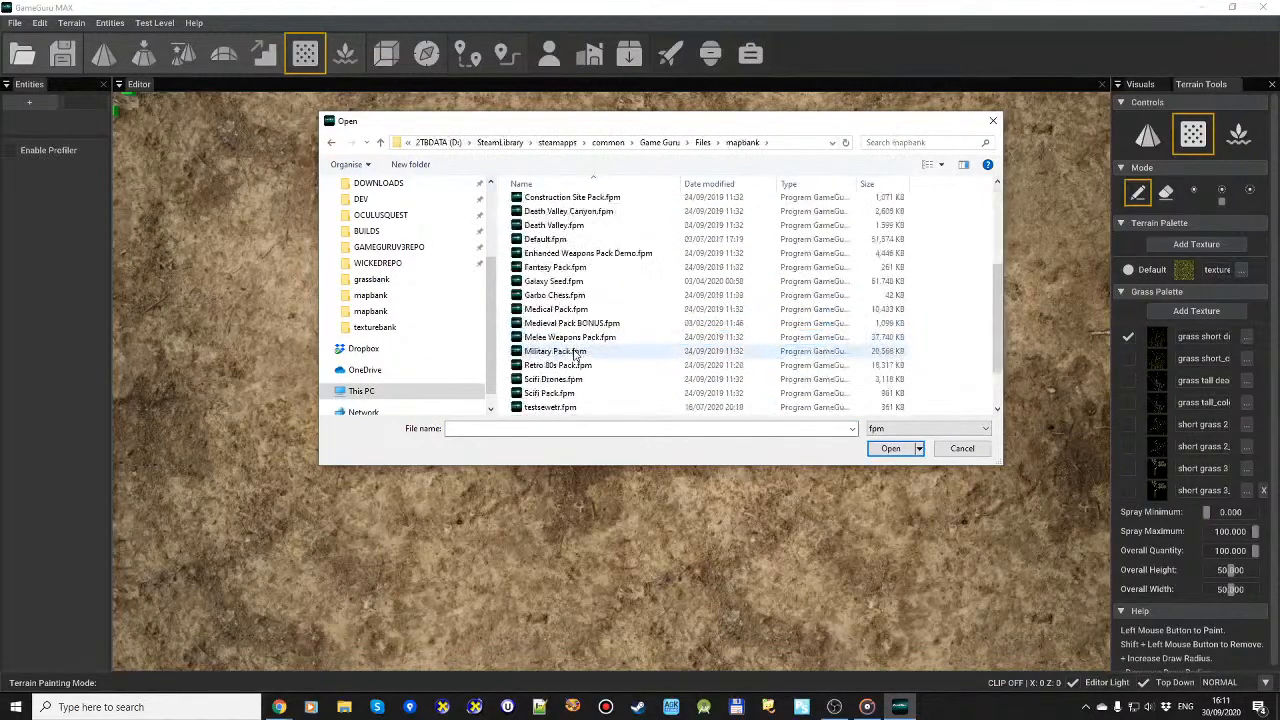
pyautogui.scroll(-3, 566, 360)
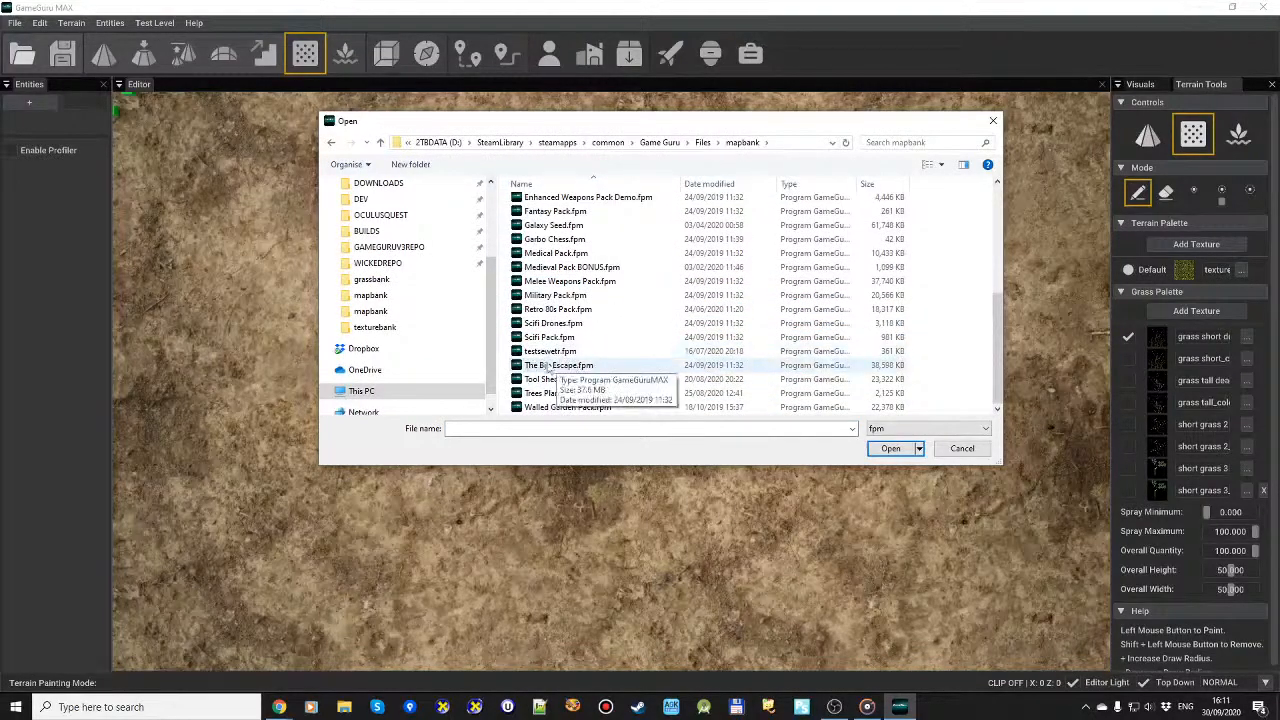
pyautogui.doubleClick(557, 366)
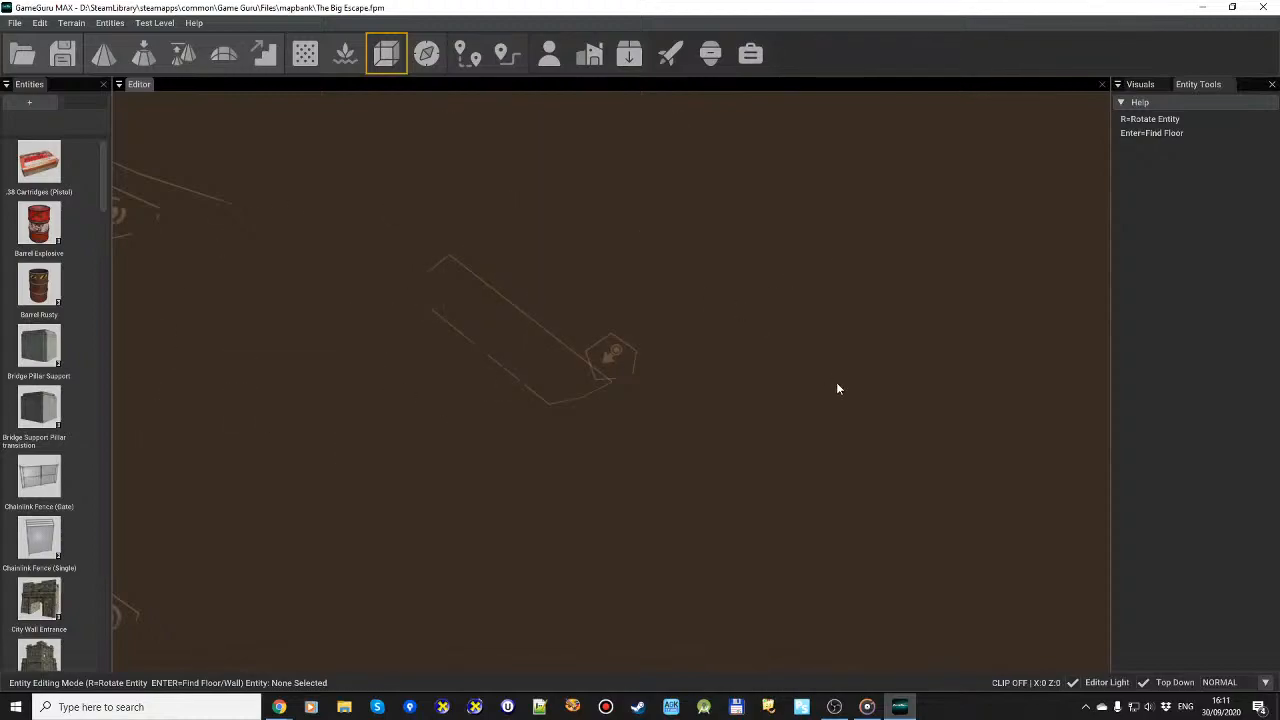
# Step: Set the second Fog value in the visual settings to 41469.195 to clear the haze over the level
pyautogui.click(1140, 84)
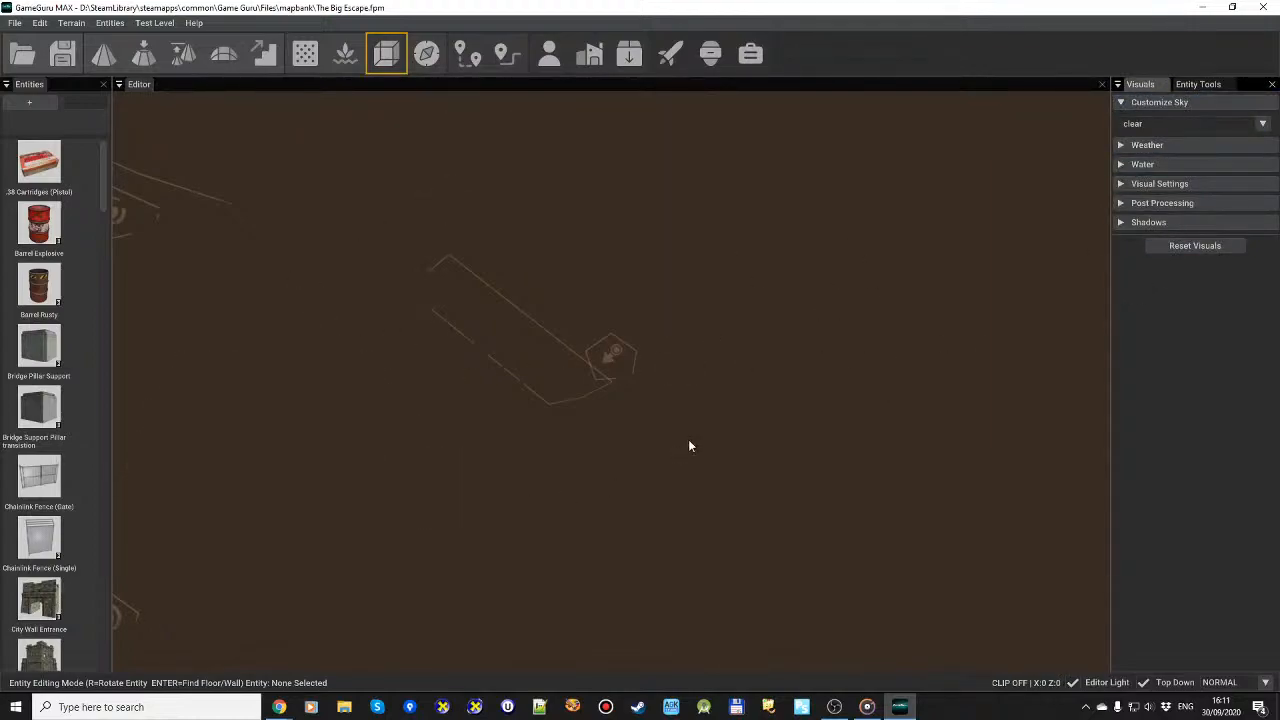
pyautogui.click(1163, 184)
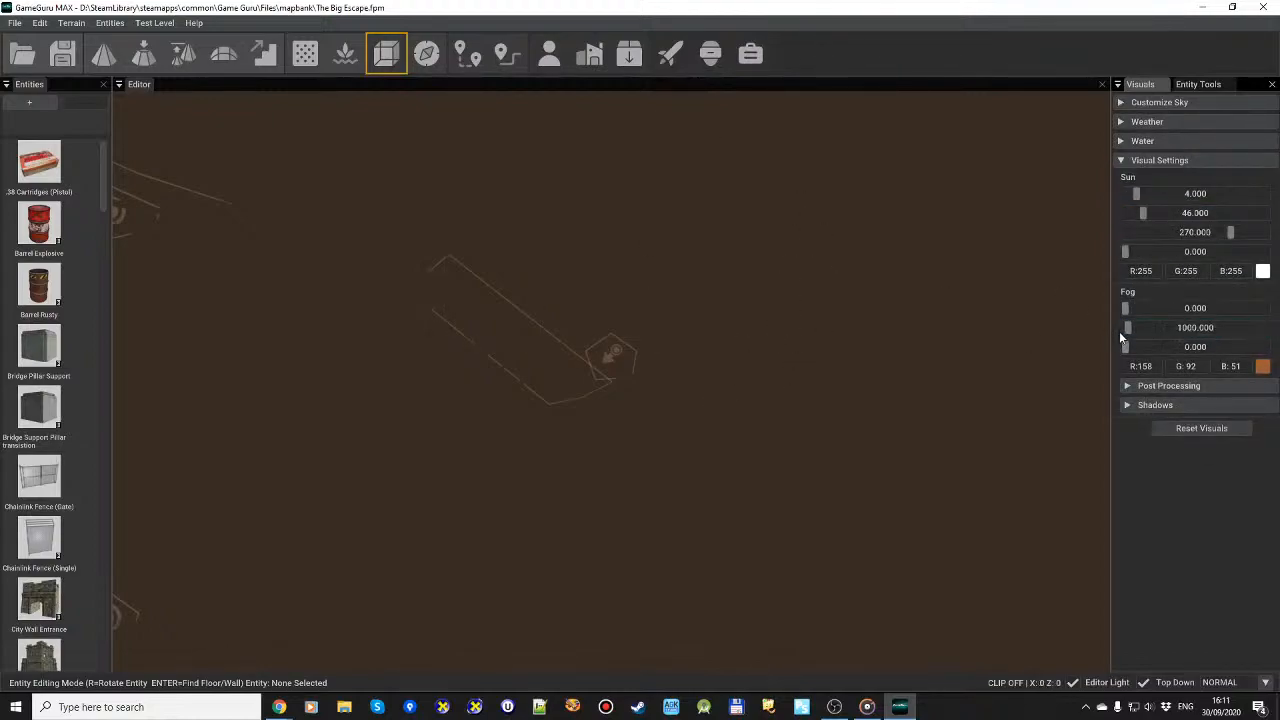
pyautogui.moveTo(1127, 329); pyautogui.dragTo(1242, 330)
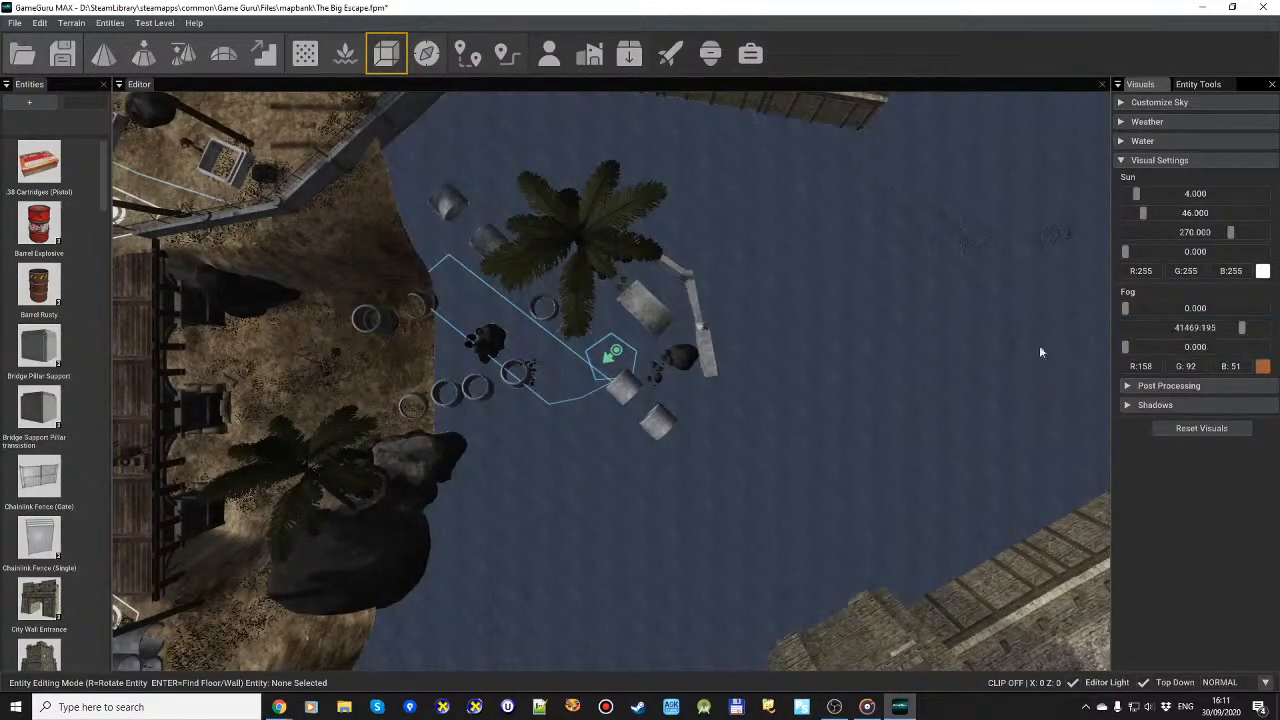
# Step: Examine the old wooden bridge and the grass growing around its brick pillars
pyautogui.moveTo(834, 332); pyautogui.dragTo(798, 387, button='right')
pyautogui.press('w')
pyautogui.press('s')
pyautogui.press('w')
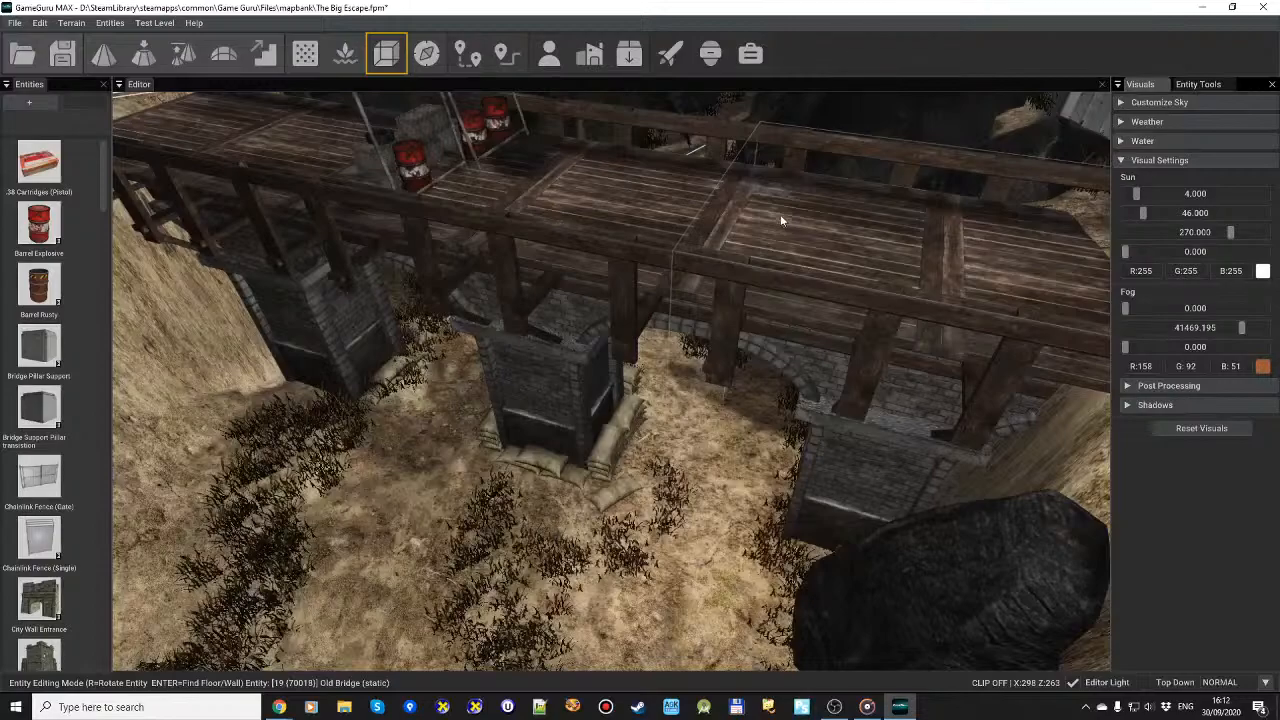
pyautogui.press('w')
pyautogui.moveTo(735, 229); pyautogui.dragTo(731, 319, button='right')
pyautogui.press('w')
pyautogui.press('w')
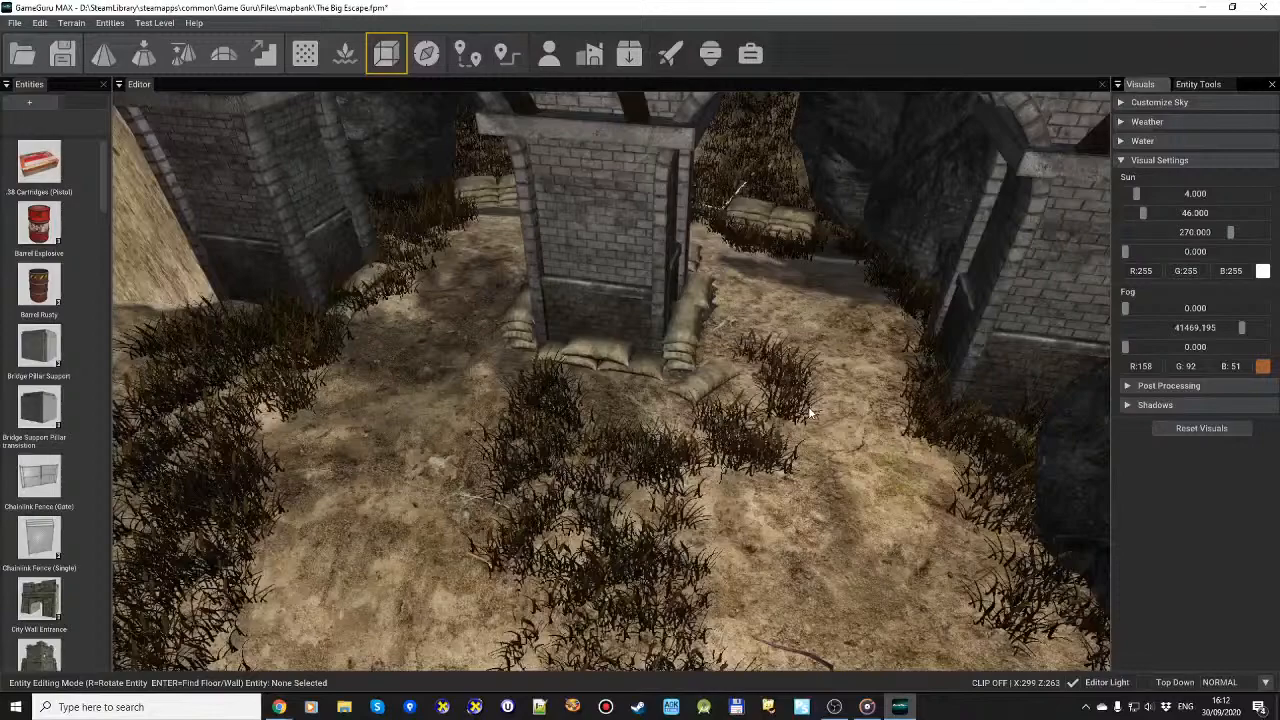
# Step: Examine the shoreline pipes, the grassy path between the rocks and the concrete walls on the hillside
pyautogui.moveTo(799, 414)
pyautogui.mouseDown(button='right')
pyautogui.moveTo(775, 396)
pyautogui.moveTo(777, 420)
pyautogui.mouseUp(button='right')
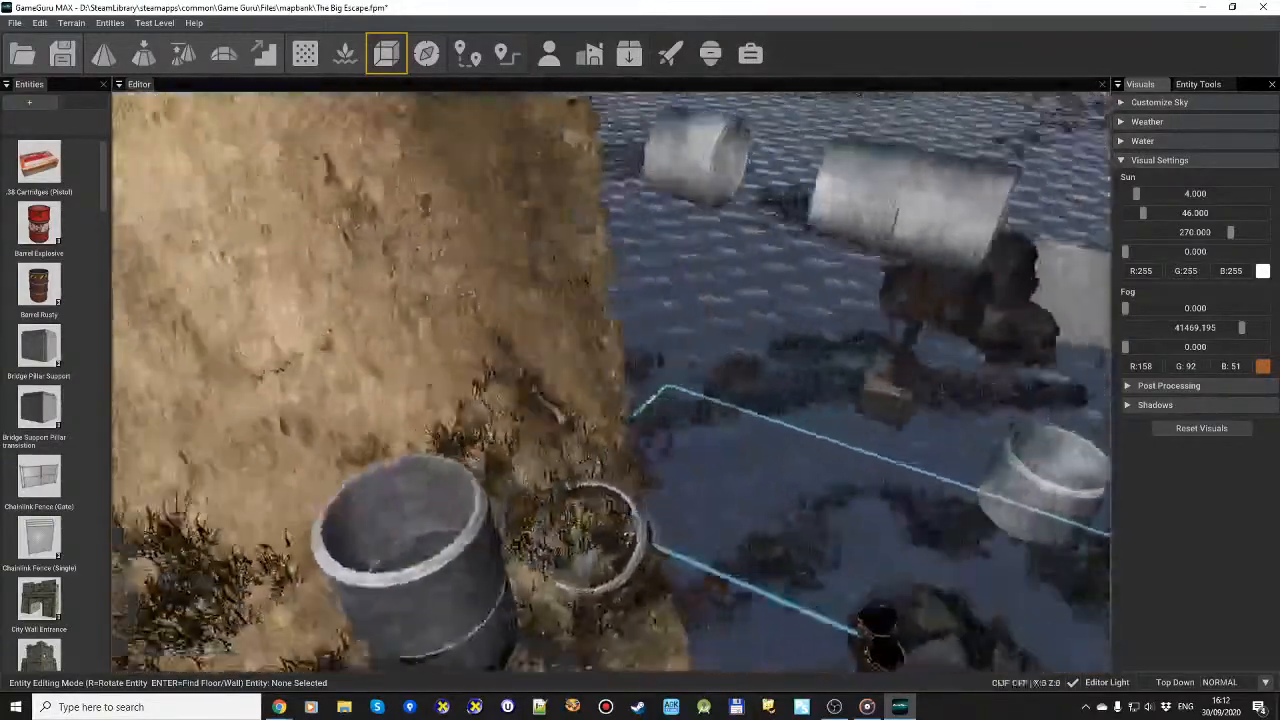
pyautogui.moveTo(777, 400); pyautogui.dragTo(777, 450, button='right')
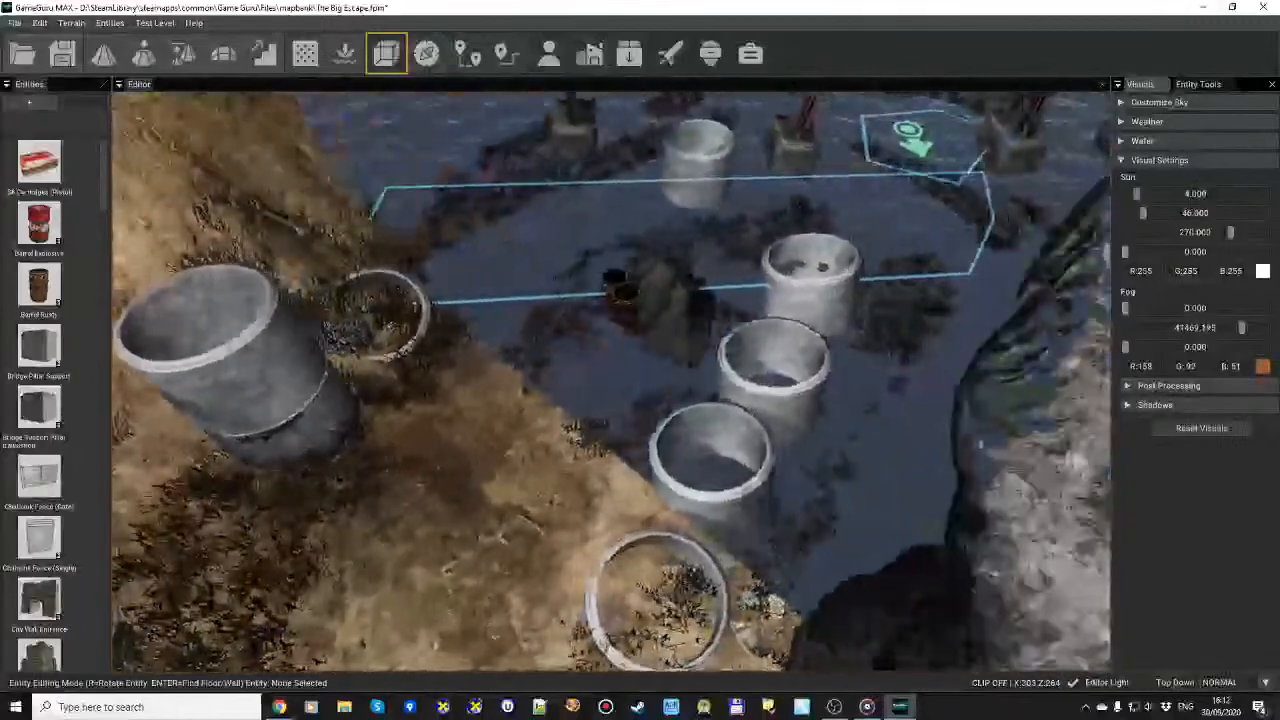
pyautogui.moveTo(777, 400); pyautogui.dragTo(370, 362, button='right')
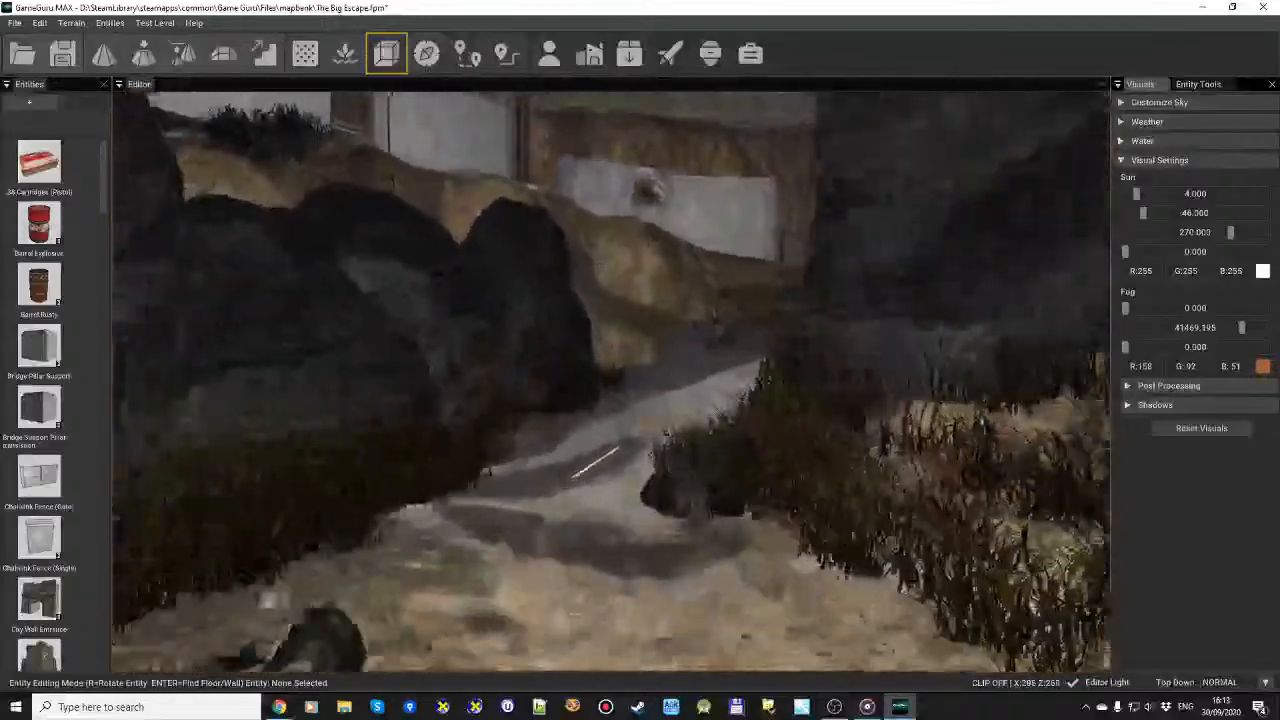
pyautogui.press('w')
pyautogui.moveTo(612, 382); pyautogui.dragTo(590, 300, button='right')
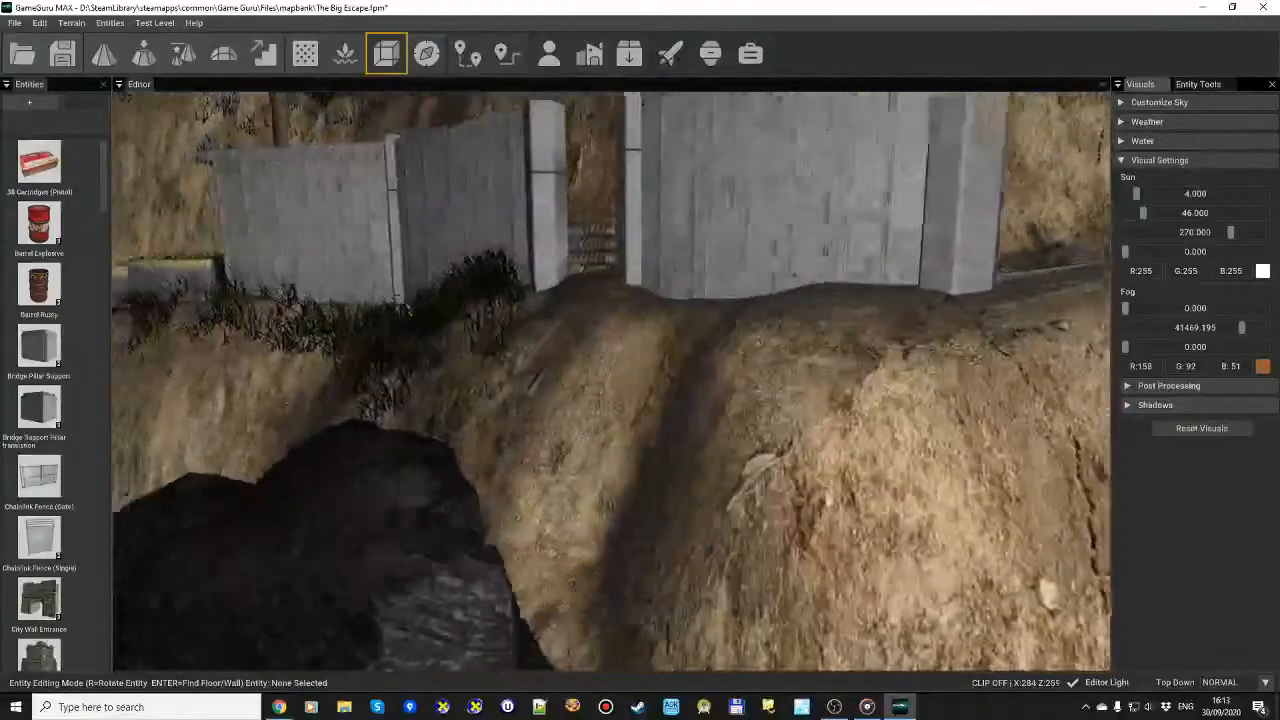
pyautogui.press('a')
pyautogui.moveTo(612, 382); pyautogui.dragTo(635, 382, button='right')
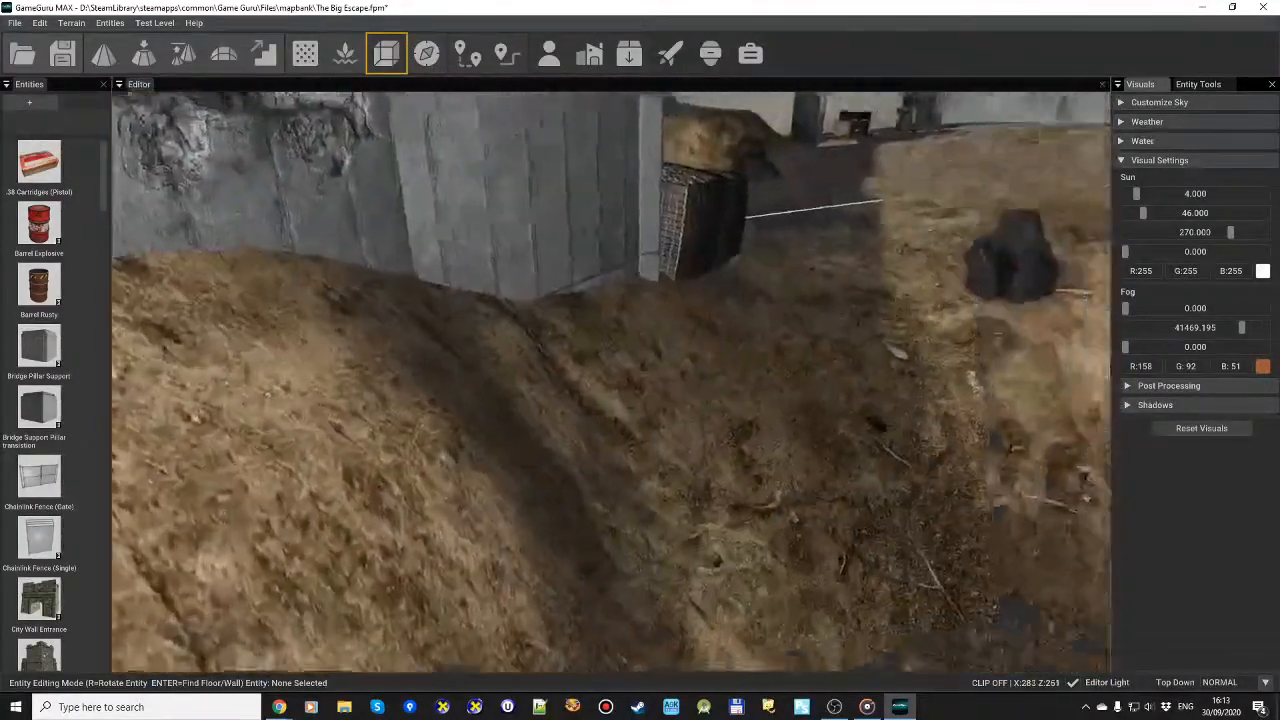
pyautogui.moveTo(612, 382); pyautogui.dragTo(720, 375, button='right')
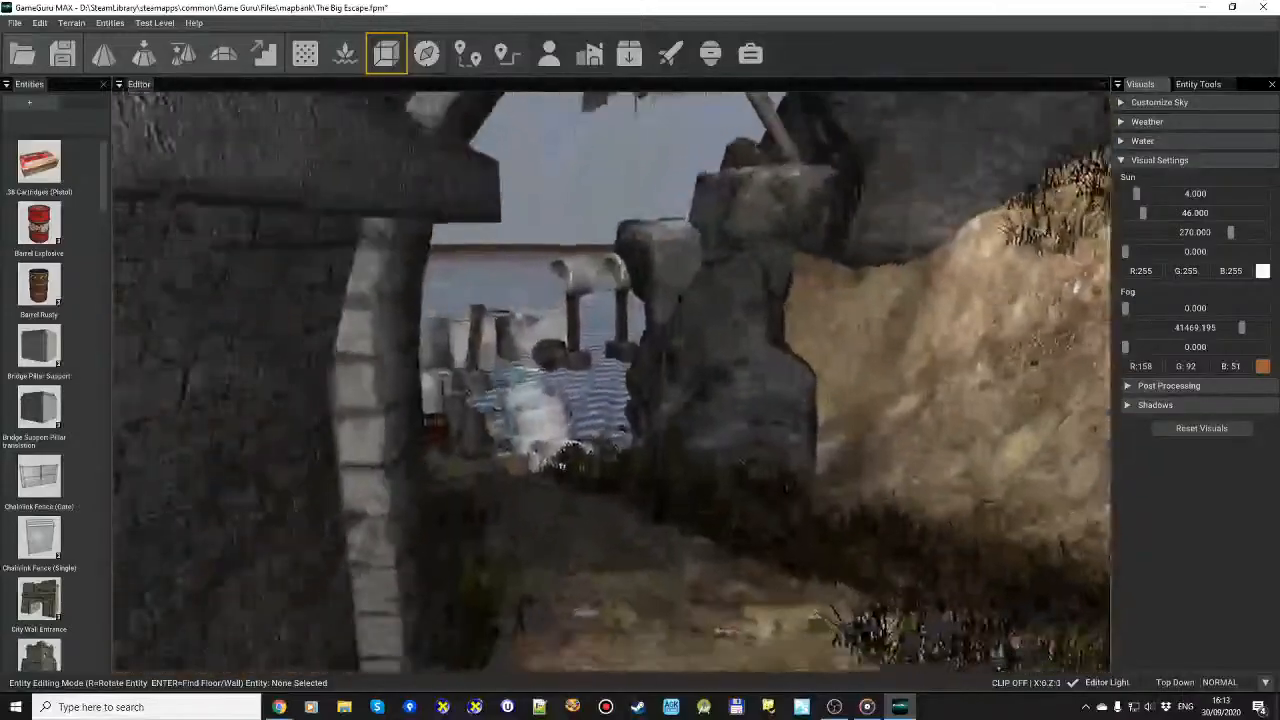
# Step: Examine the grass around the concrete pipes on the shore and the vegetation under the water
pyautogui.moveTo(612, 382); pyautogui.dragTo(420, 480, button='right')
pyautogui.press('w')
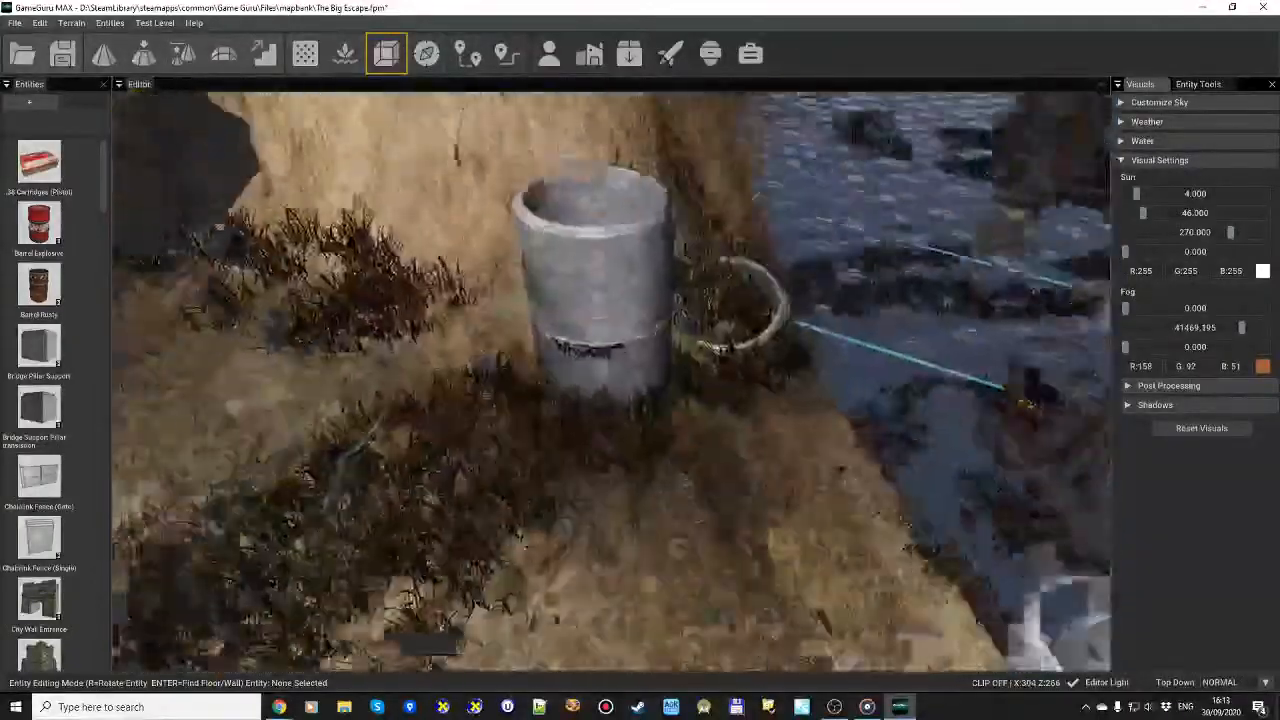
pyautogui.press('s')
pyautogui.moveTo(612, 382); pyautogui.dragTo(558, 170, button='right')
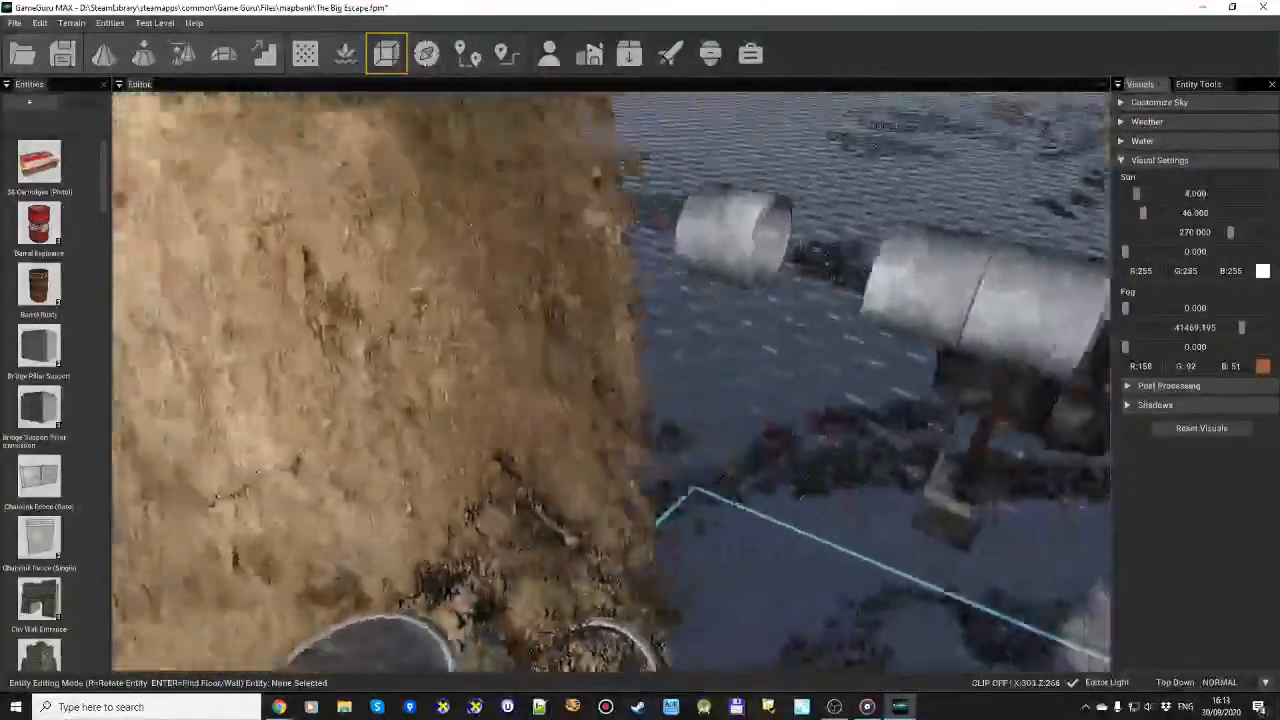
pyautogui.press('w')
pyautogui.moveTo(612, 382)
pyautogui.mouseDown(button='right')
pyautogui.moveTo(900, 352)
pyautogui.moveTo(1080, 305)
pyautogui.mouseUp(button='right')
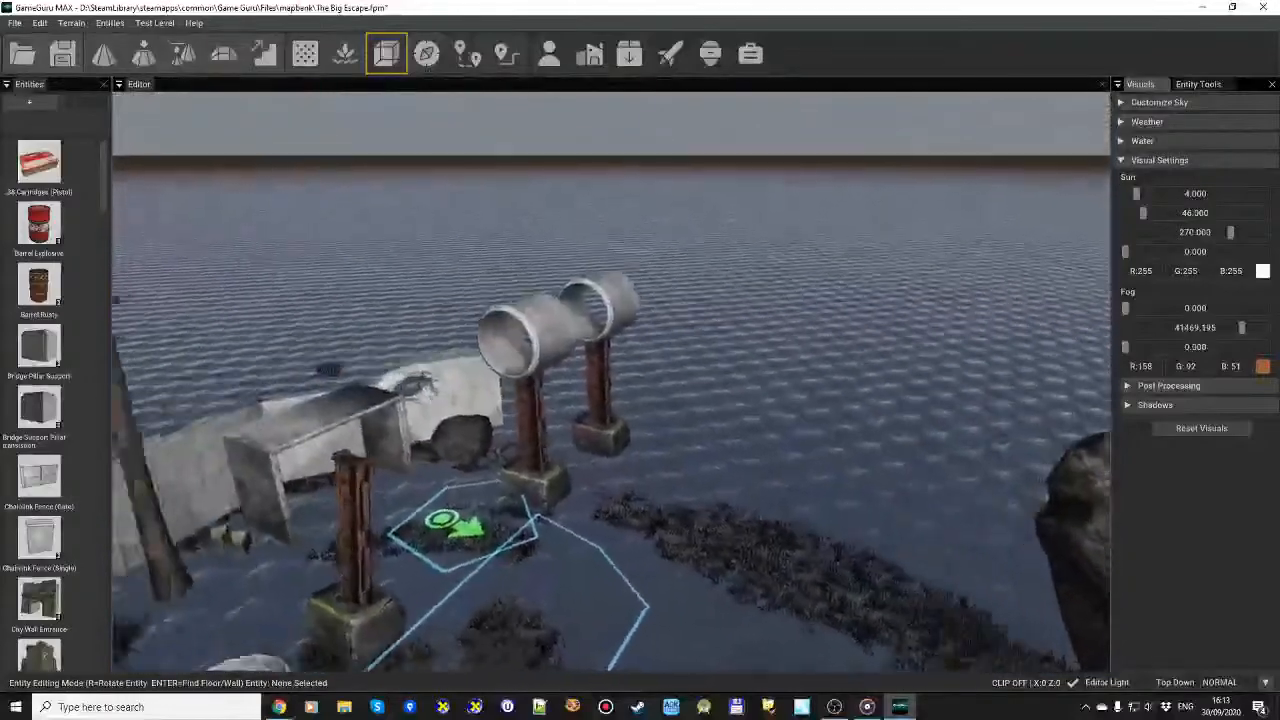
pyautogui.press('s')
pyautogui.moveTo(612, 382); pyautogui.dragTo(480, 392, button='right')
pyautogui.moveTo(612, 382); pyautogui.dragTo(300, 382, button='right')
# Step: Compare the bridge area with the shoreline and inspect the grass clumps beside the sandbagged pillar up close
pyautogui.press('s')
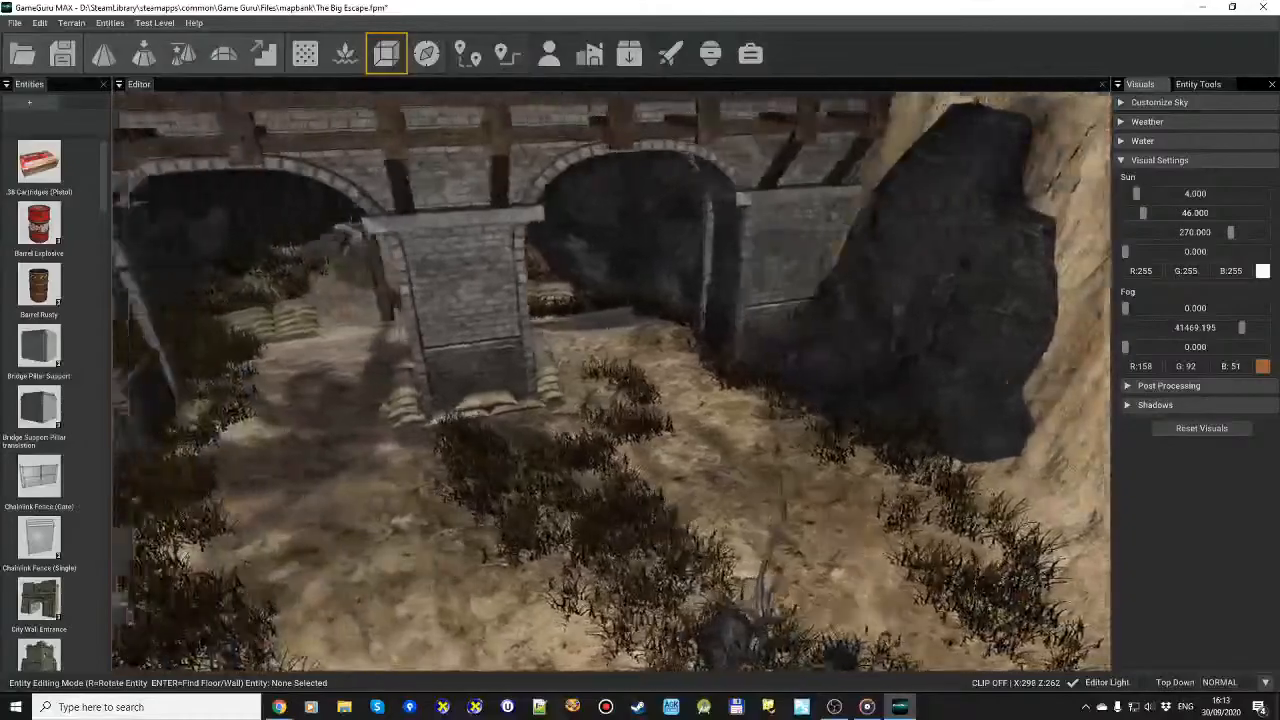
pyautogui.moveTo(612, 382); pyautogui.dragTo(430, 386, button='right')
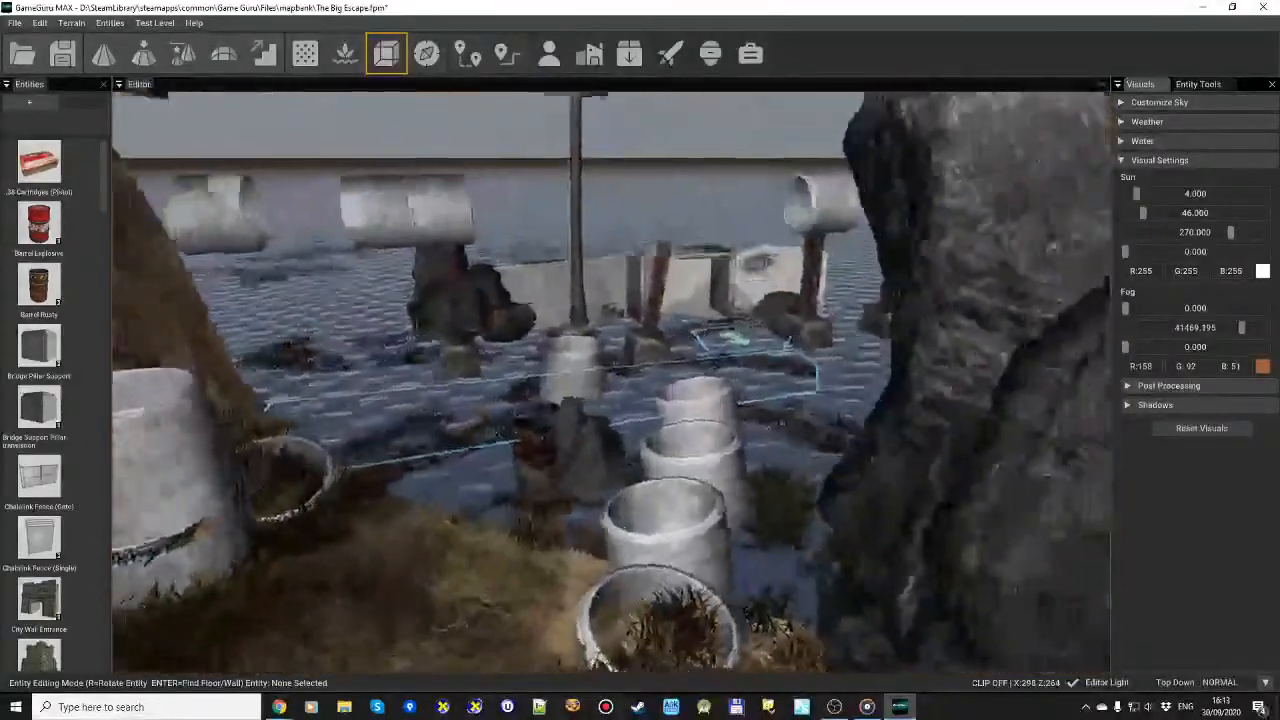
pyautogui.moveTo(612, 382); pyautogui.dragTo(650, 390, button='right')
pyautogui.press('w')
pyautogui.press('s')
pyautogui.press('w')
pyautogui.press('w')
pyautogui.press('w')
pyautogui.press('w')
pyautogui.press('w')
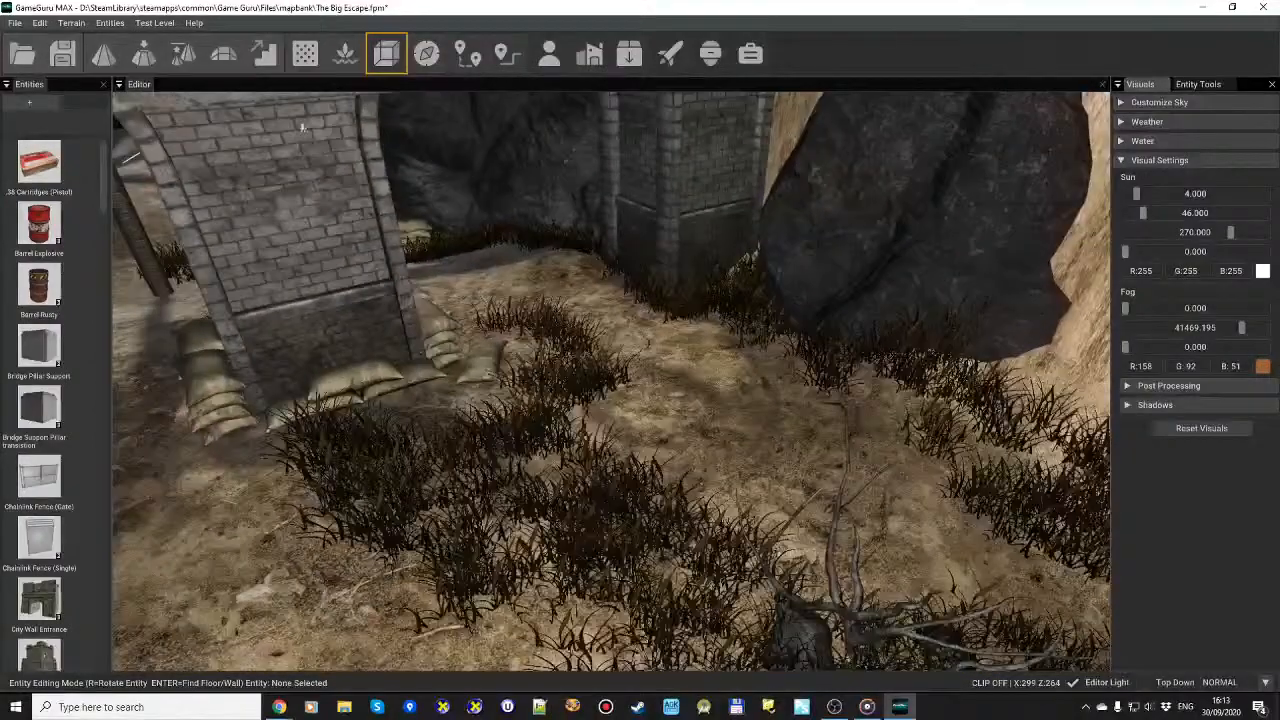
# Step: Add a Player Start Position marker and place it on the bare ground near the bridge pillar
pyautogui.click(29, 103)
pyautogui.click(186, 134)
pyautogui.click(168, 210)
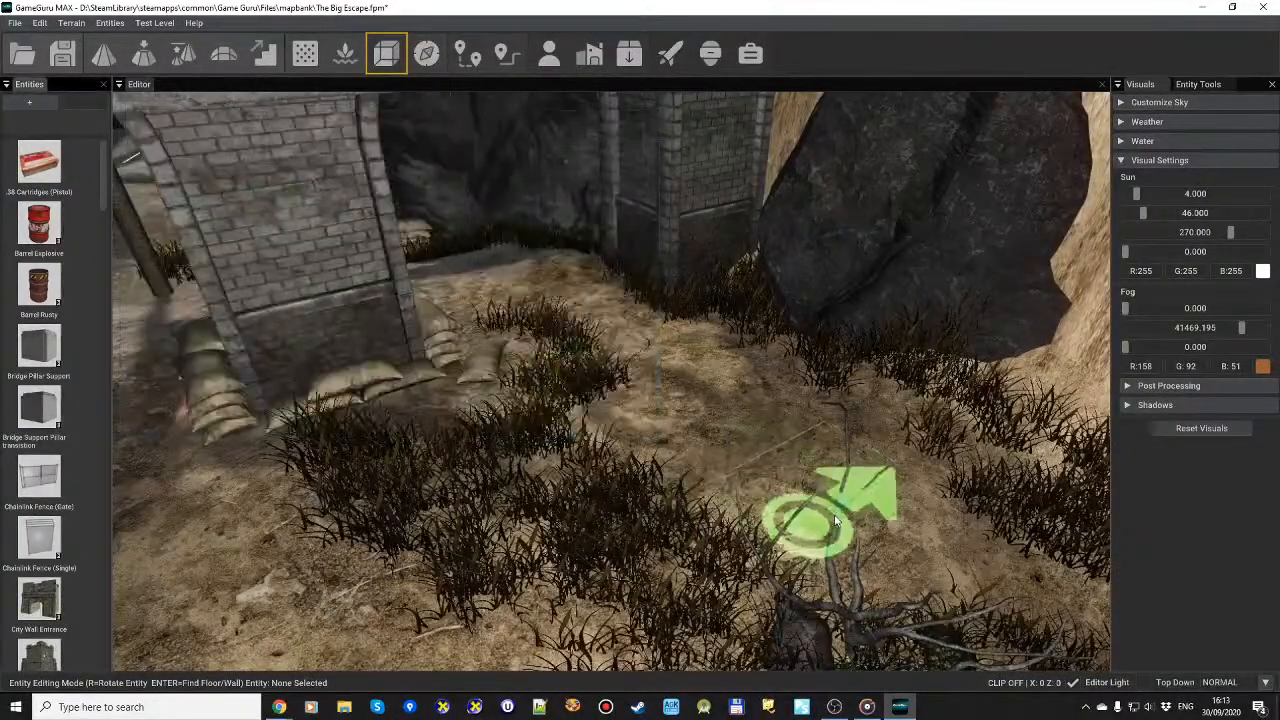
pyautogui.click(337, 620)
# Step: Move the Player Start Position marker towards the shore, to position 30343.713, 1181.045, 26170.436
pyautogui.press('s')
pyautogui.moveTo(337, 620)
pyautogui.mouseDown(button='right')
pyautogui.moveTo(500, 640)
pyautogui.moveTo(520, 600)
pyautogui.mouseUp(button='right')
pyautogui.press('s')
pyautogui.click(385, 552)
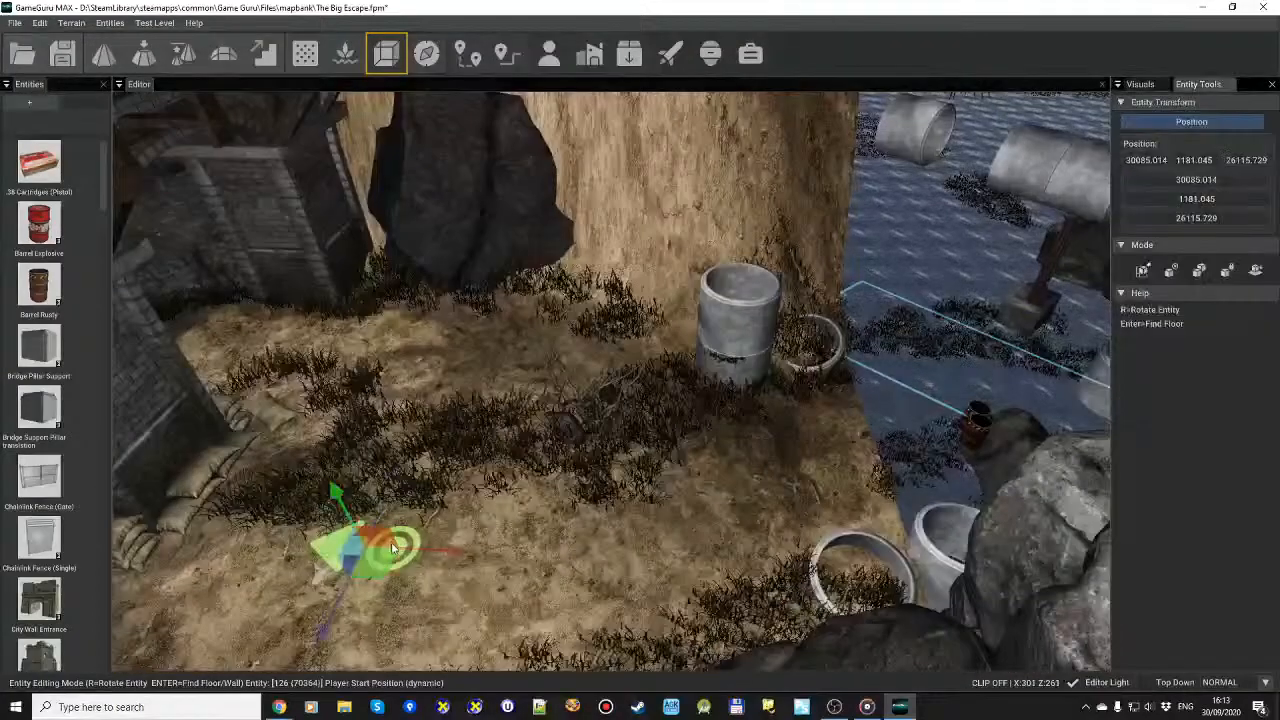
pyautogui.moveTo(433, 556); pyautogui.dragTo(690, 517)
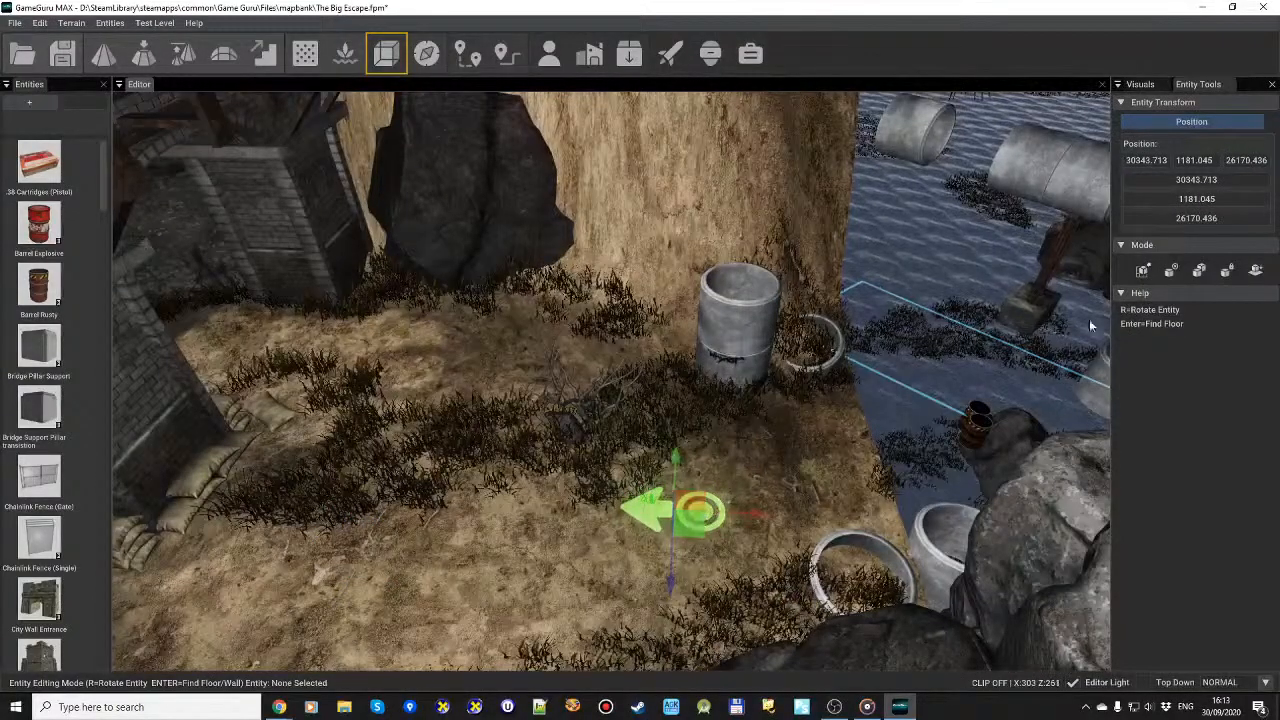
# Step: Open the Player Start Position marker's properties, choose its Attachment, and return to the level view facing the bridge
pyautogui.click(1143, 270)
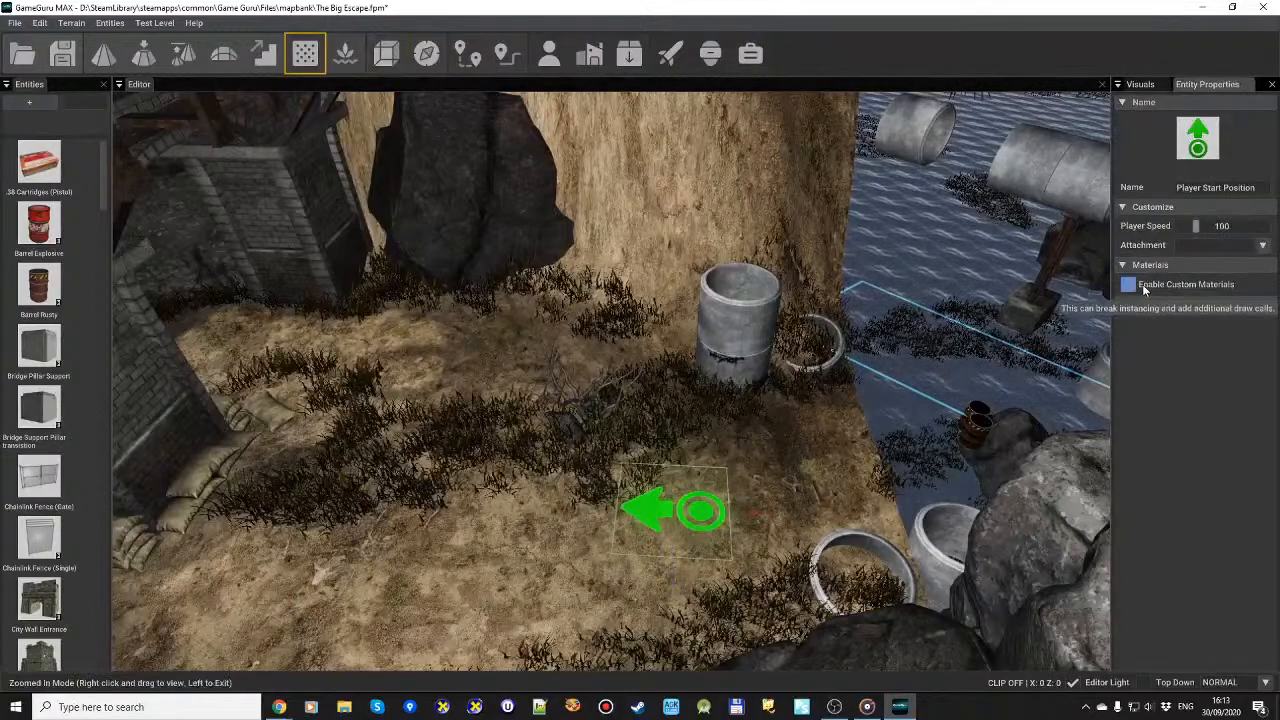
pyautogui.click(1240, 245)
pyautogui.click(1237, 291)
pyautogui.moveTo(620, 430); pyautogui.dragTo(568, 477, button='right')
pyautogui.moveTo(880, 480); pyautogui.dragTo(785, 400, button='right')
pyautogui.click(829, 416)
pyautogui.moveTo(690, 345); pyautogui.dragTo(726, 332, button='right')
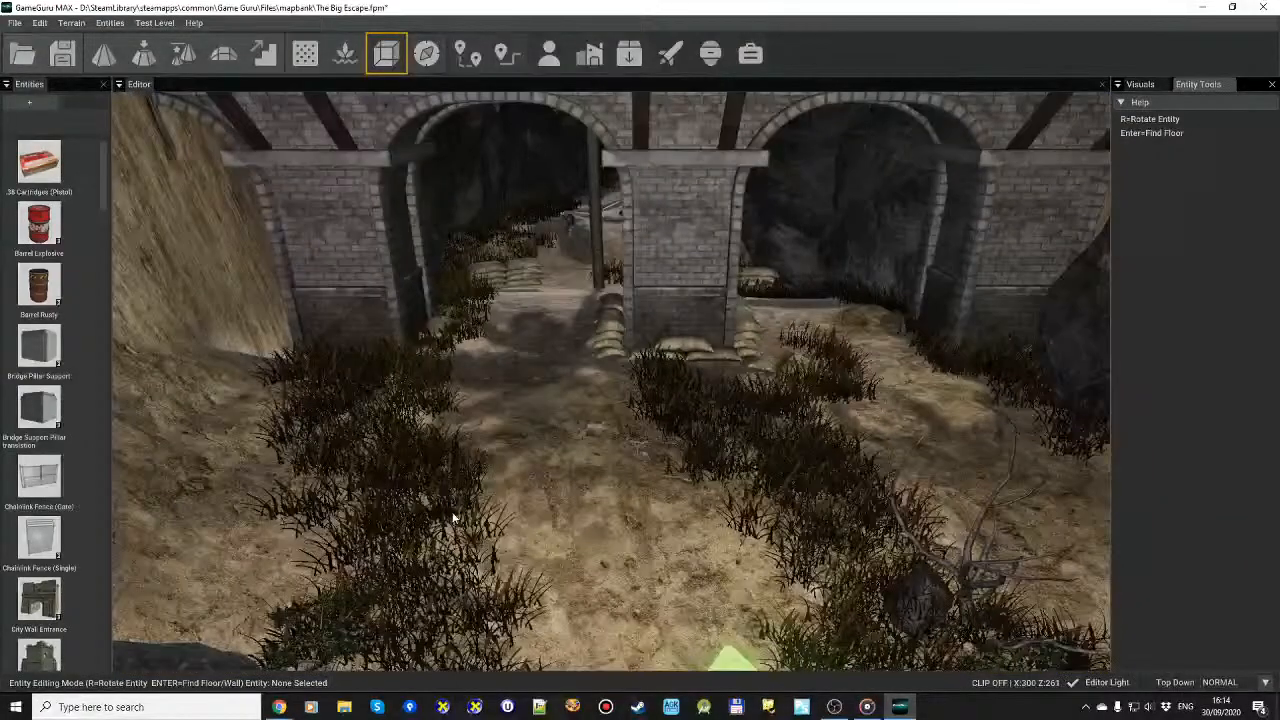
# Step: Replace the first grass palette texture with grass tall dead_color.dds and inspect the clumps in front of the bridge
pyautogui.click(356, 57)
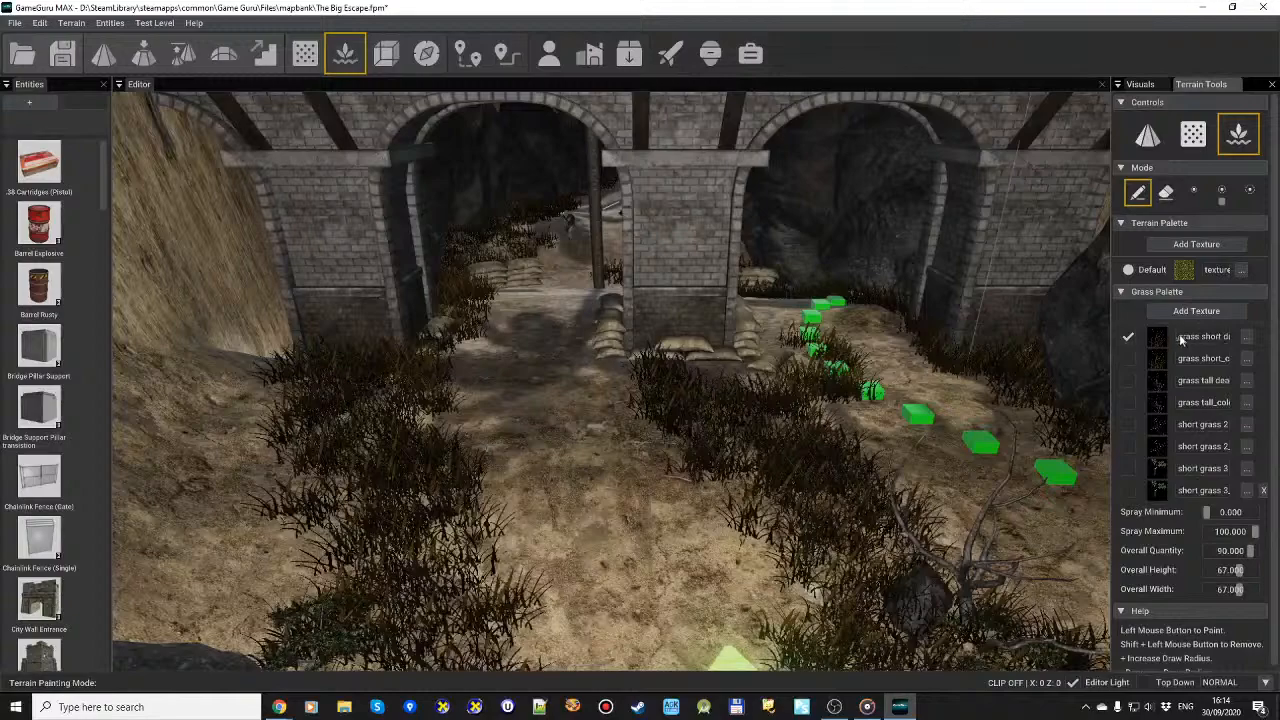
pyautogui.click(1247, 340)
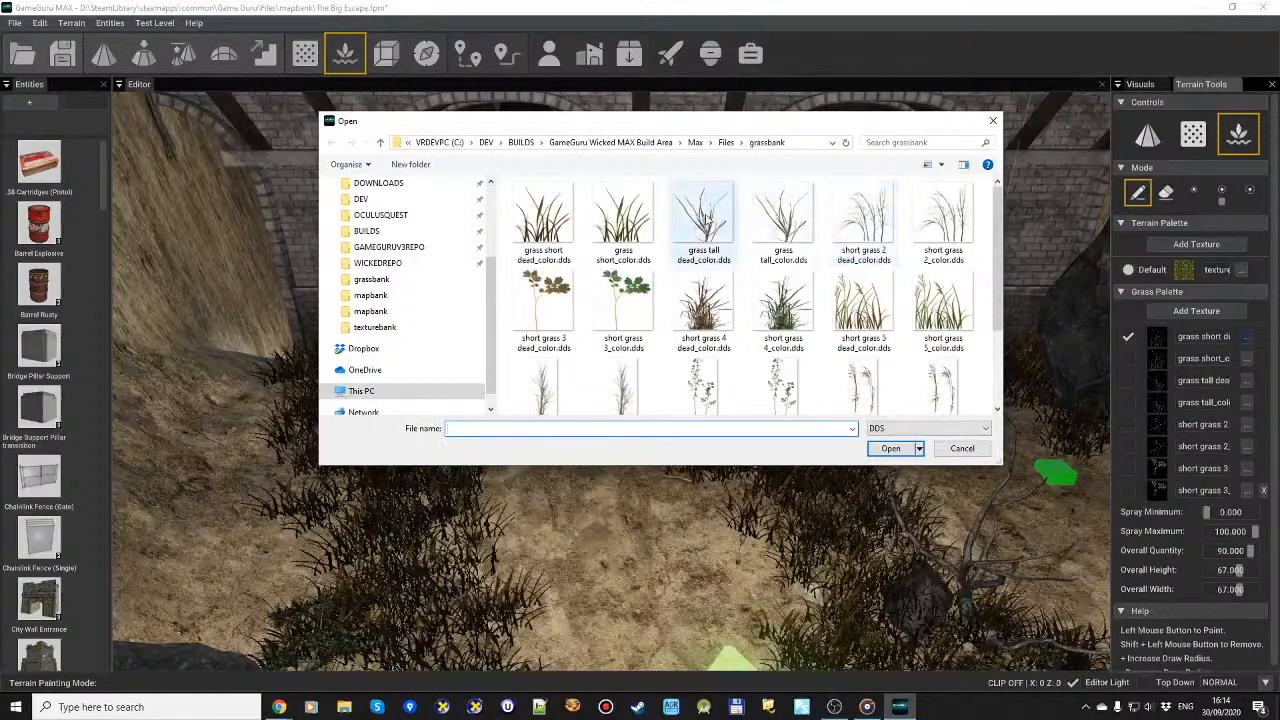
pyautogui.doubleClick(704, 214)
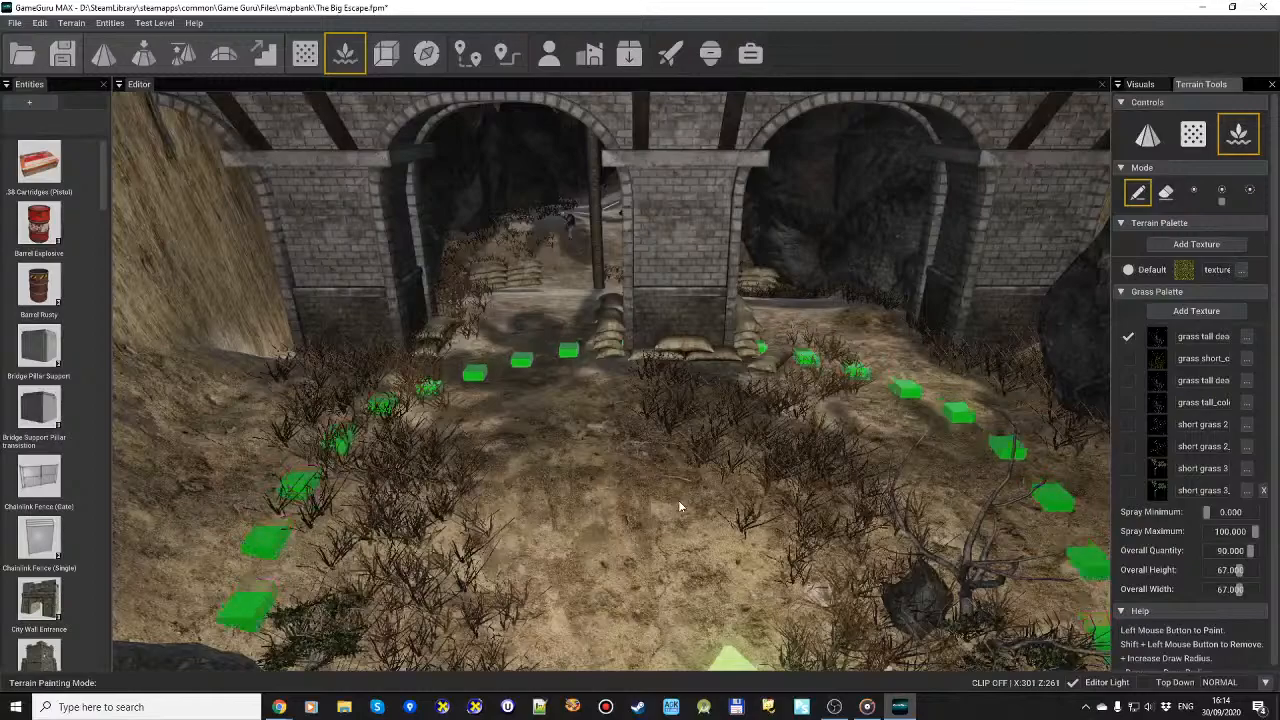
pyautogui.press('w')
pyautogui.moveTo(672, 511); pyautogui.dragTo(674, 525, button='right')
pyautogui.press('s')
pyautogui.moveTo(826, 426); pyautogui.dragTo(851, 377, button='right')
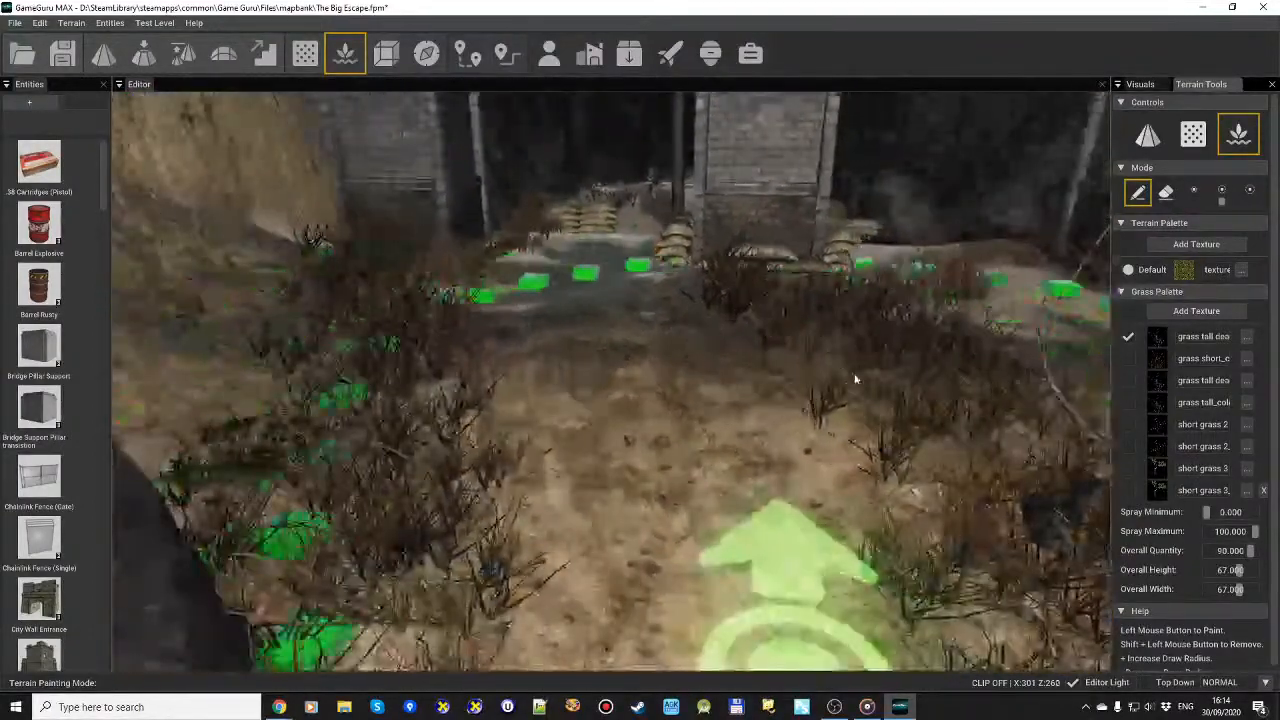
pyautogui.moveTo(785, 333); pyautogui.dragTo(772, 276, button='right')
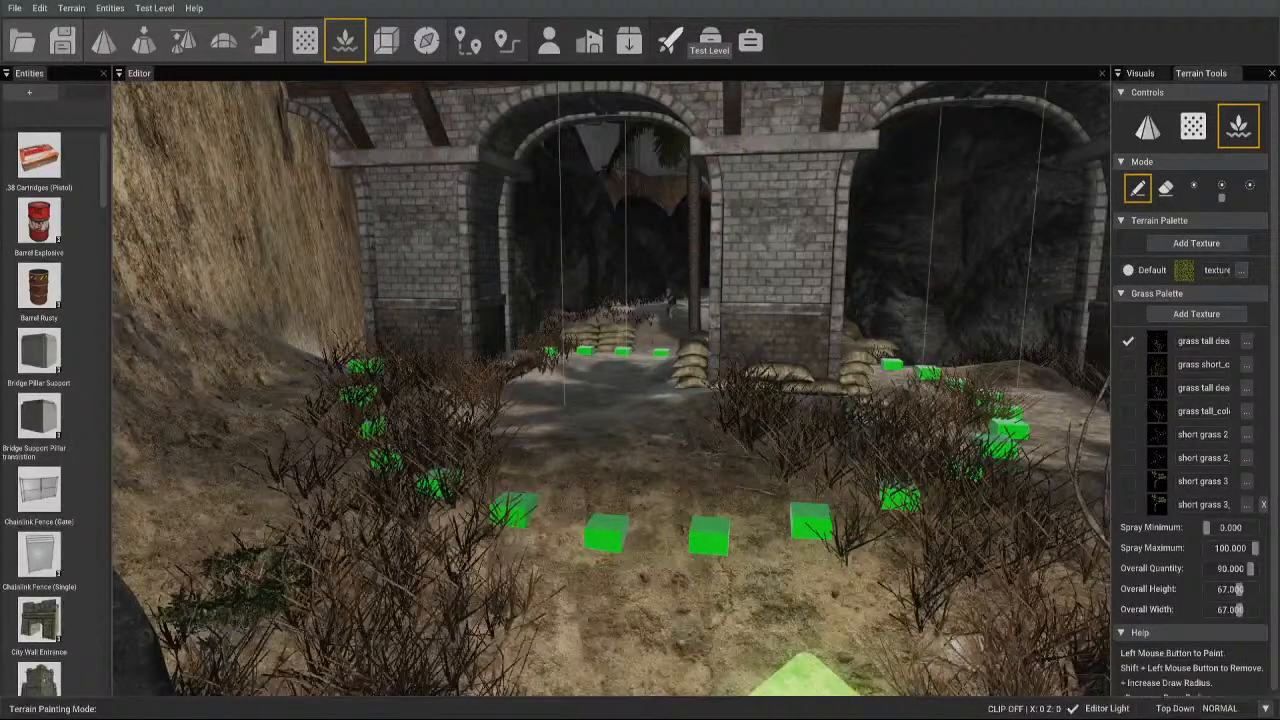
# Step: Test the level, walking through the bridge arch and along the rocky path to the palm trees to examine the grass
pyautogui.click(710, 40)
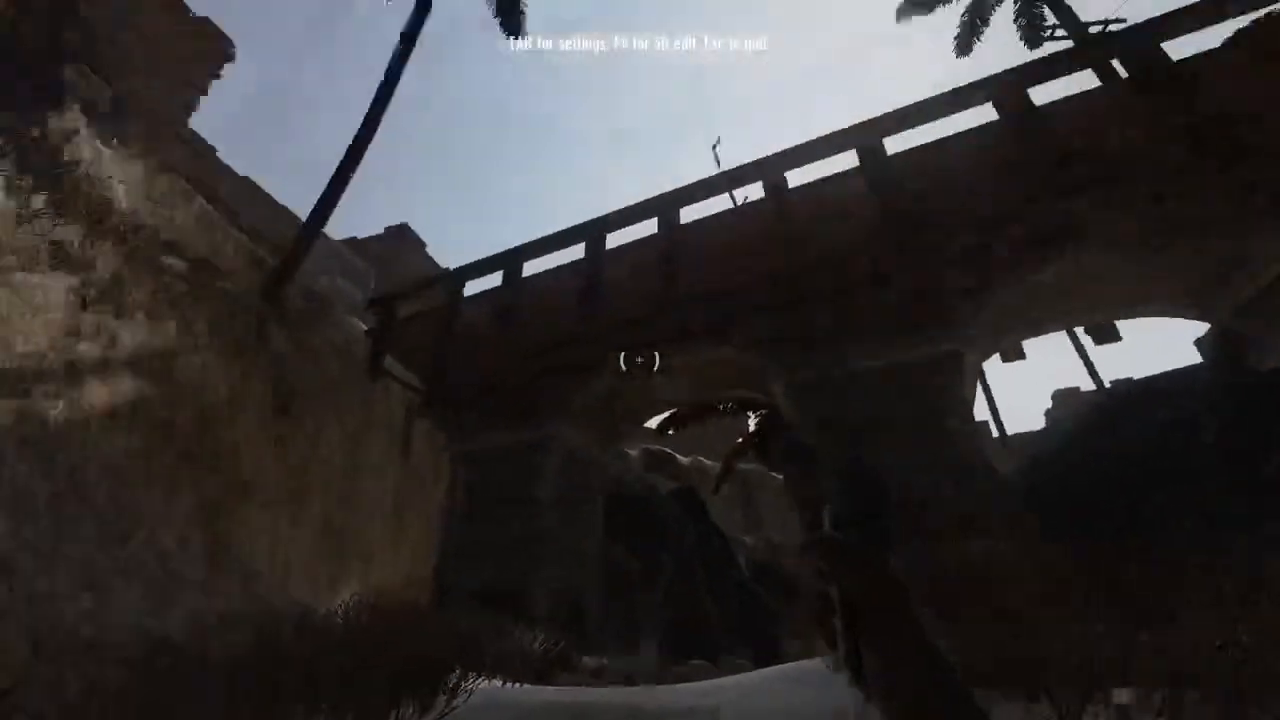
pyautogui.press('w')
pyautogui.press('w')
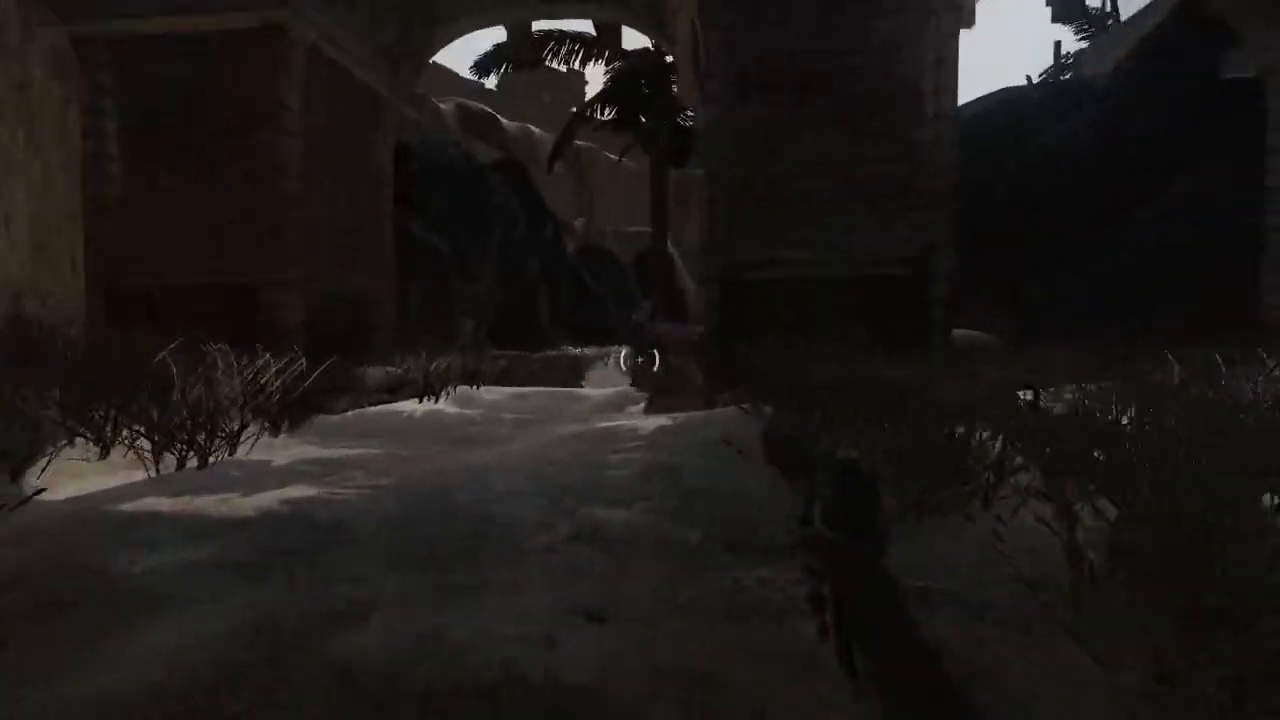
pyautogui.press('w')
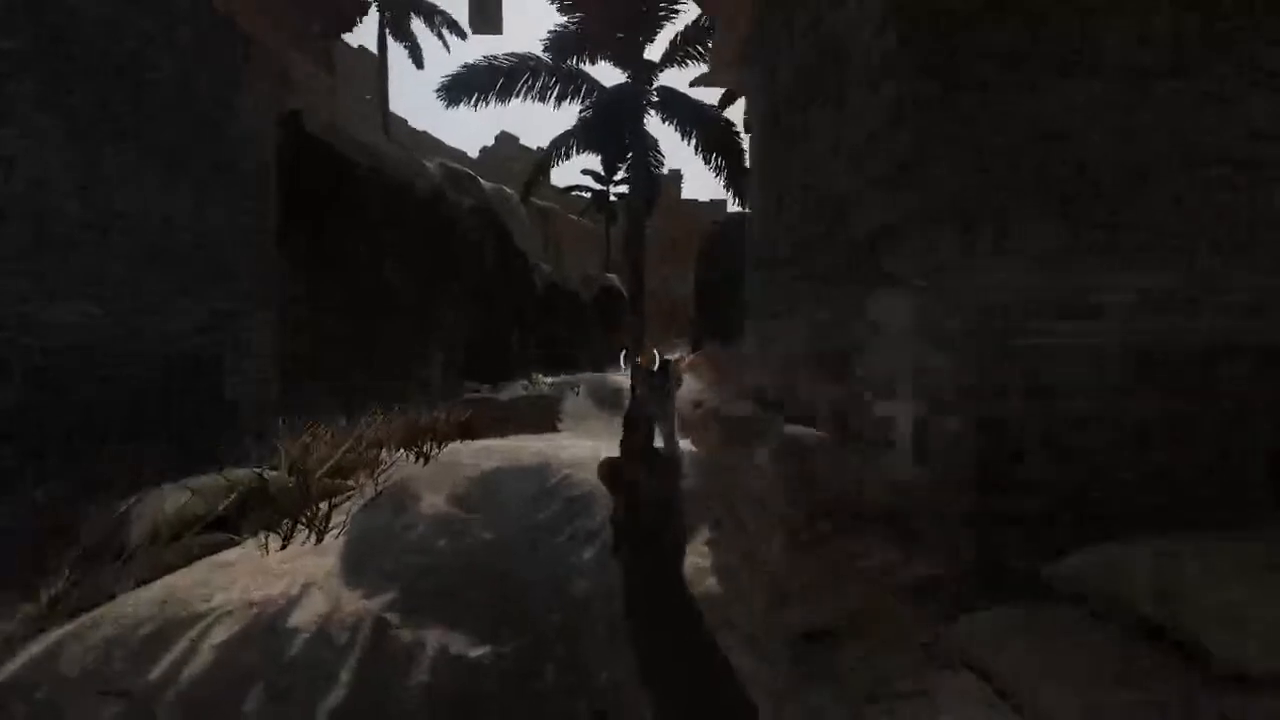
pyautogui.press('w')
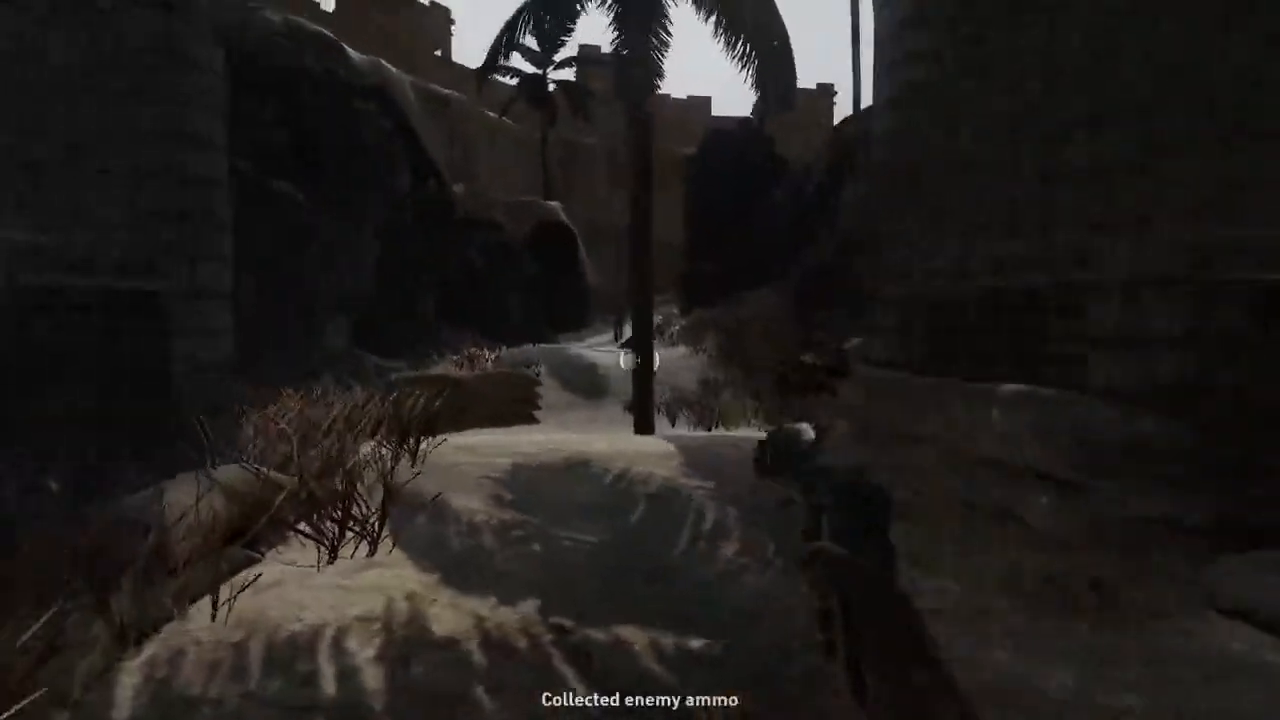
pyautogui.press('w')
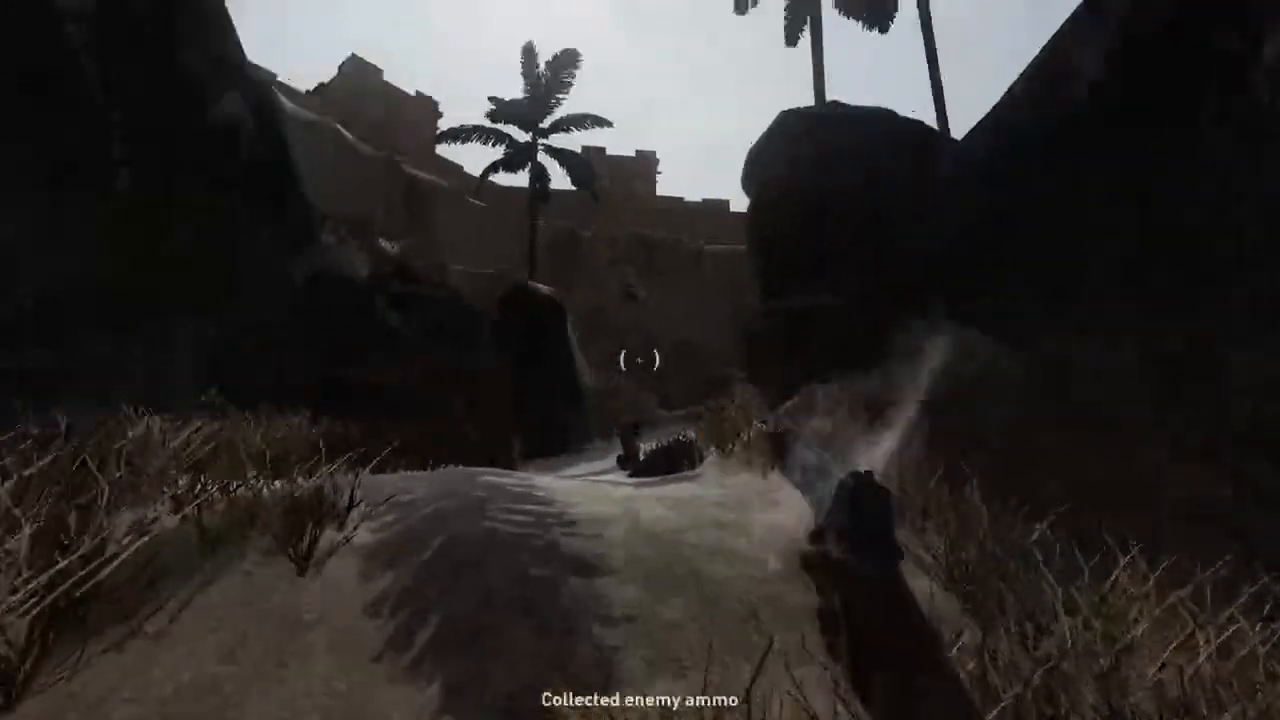
pyautogui.press('w')
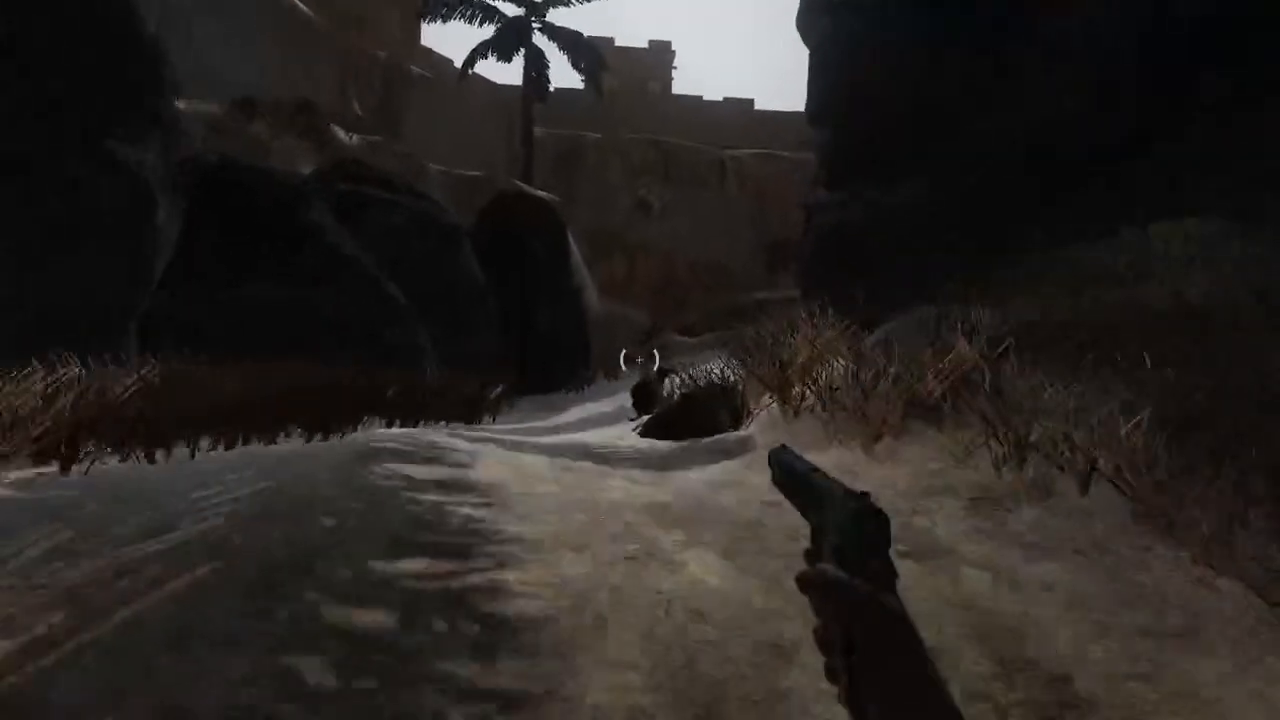
pyautogui.press('w')
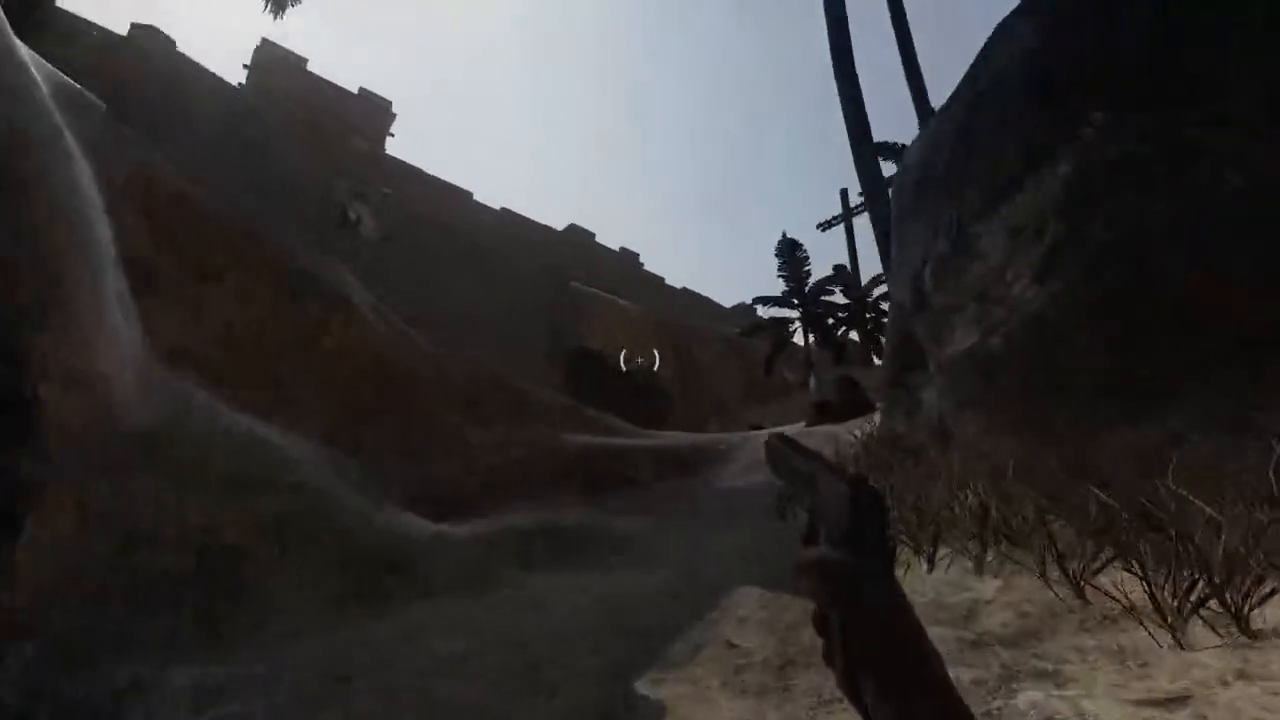
pyautogui.press('w')
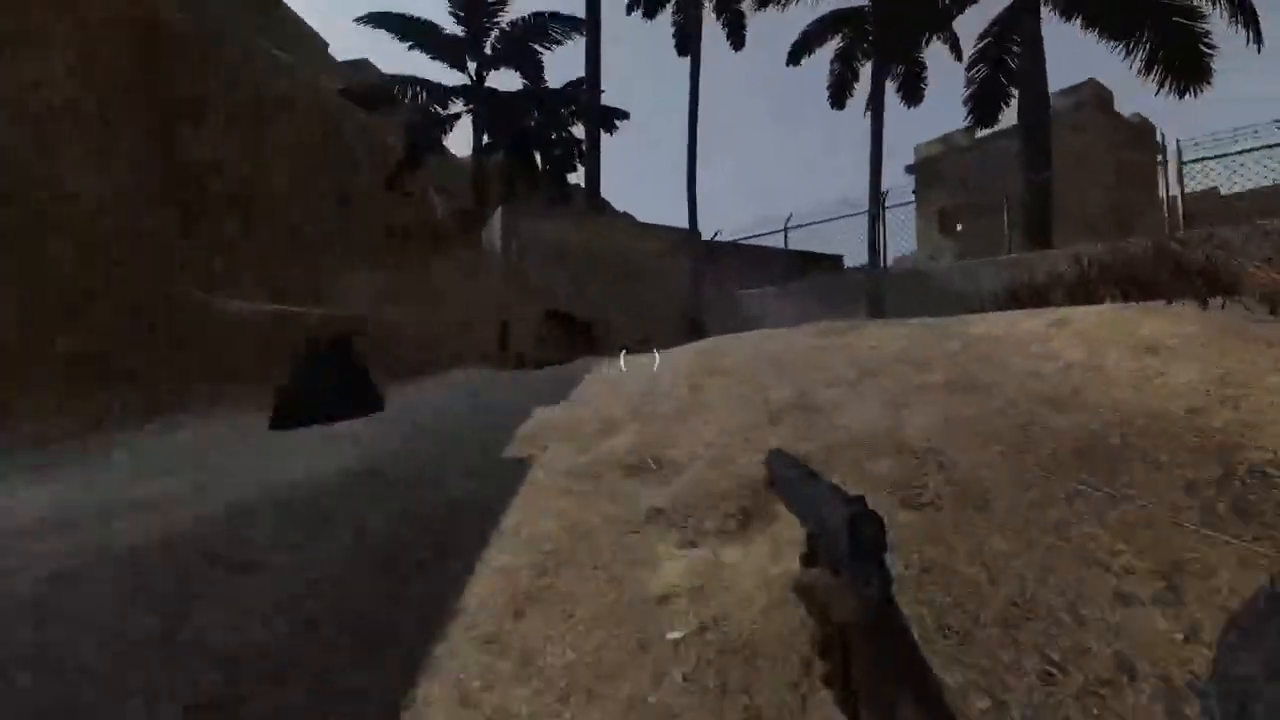
pyautogui.press('w')
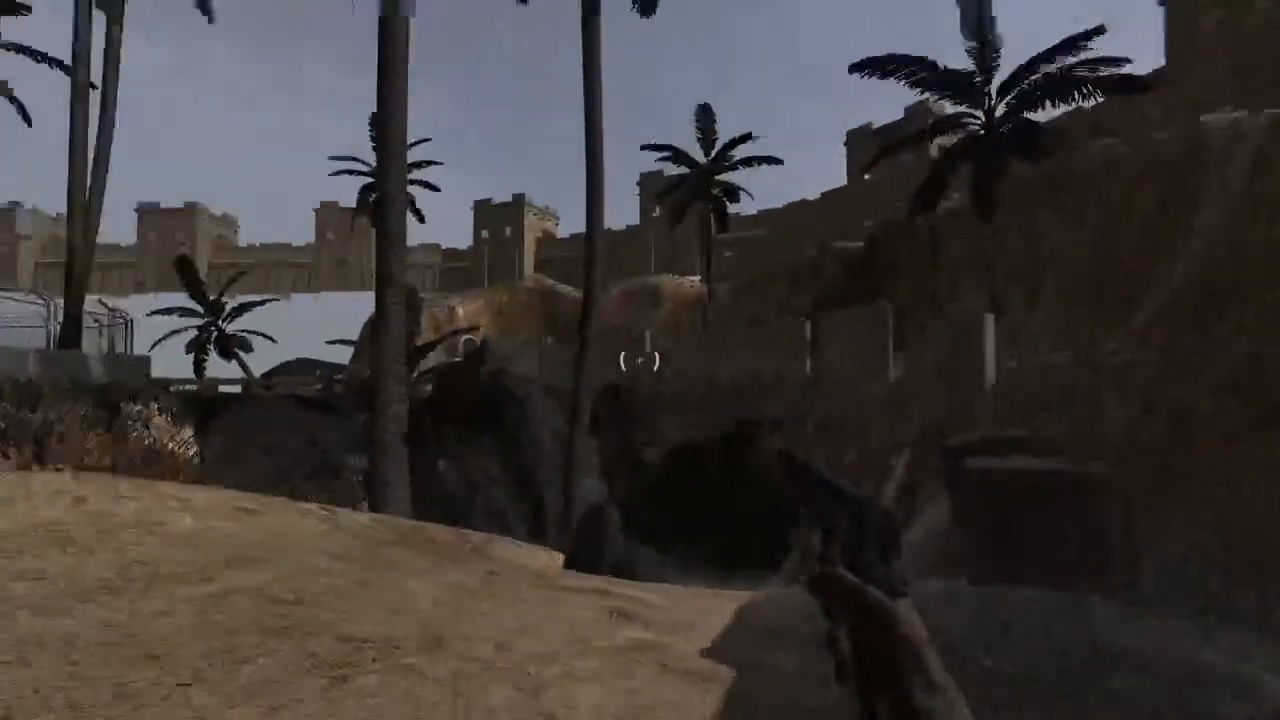
pyautogui.press('w')
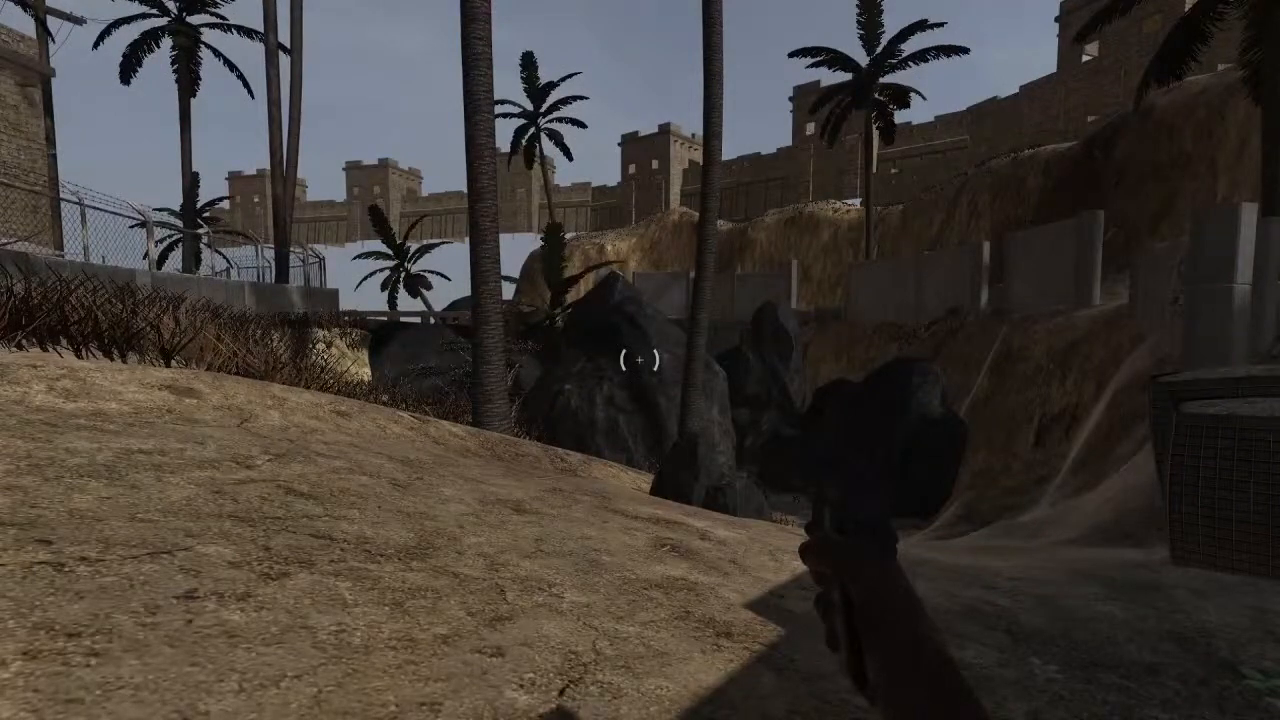
# Step: Bring up the in-game visuals settings and change the sky to Dynamic Clouds
pyautogui.press('F1')
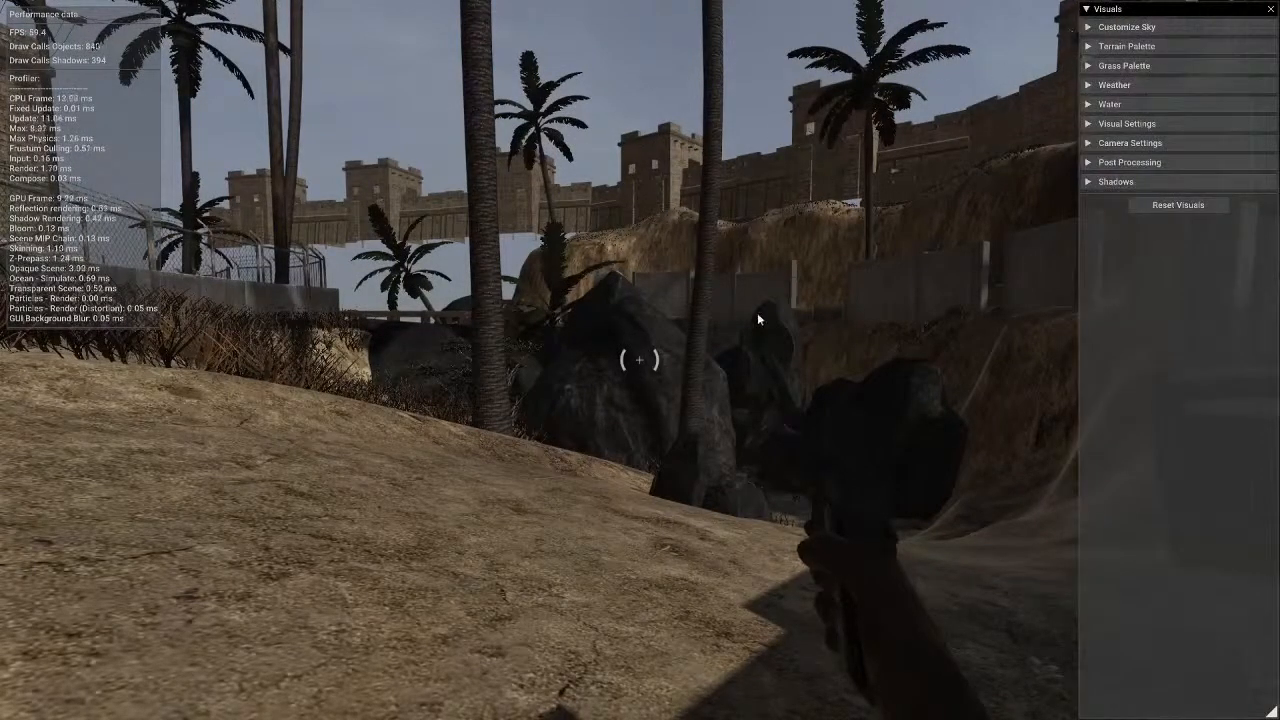
pyautogui.click(1144, 28)
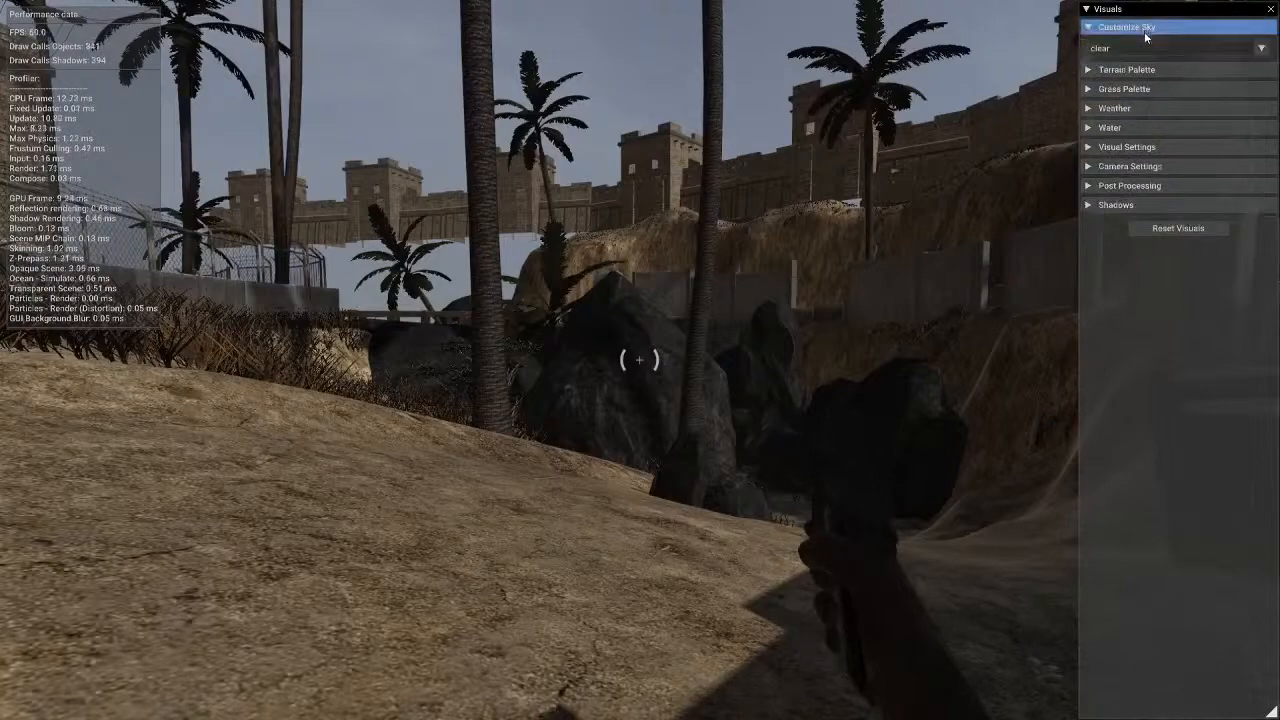
pyautogui.click(1140, 45)
pyautogui.click(1128, 63)
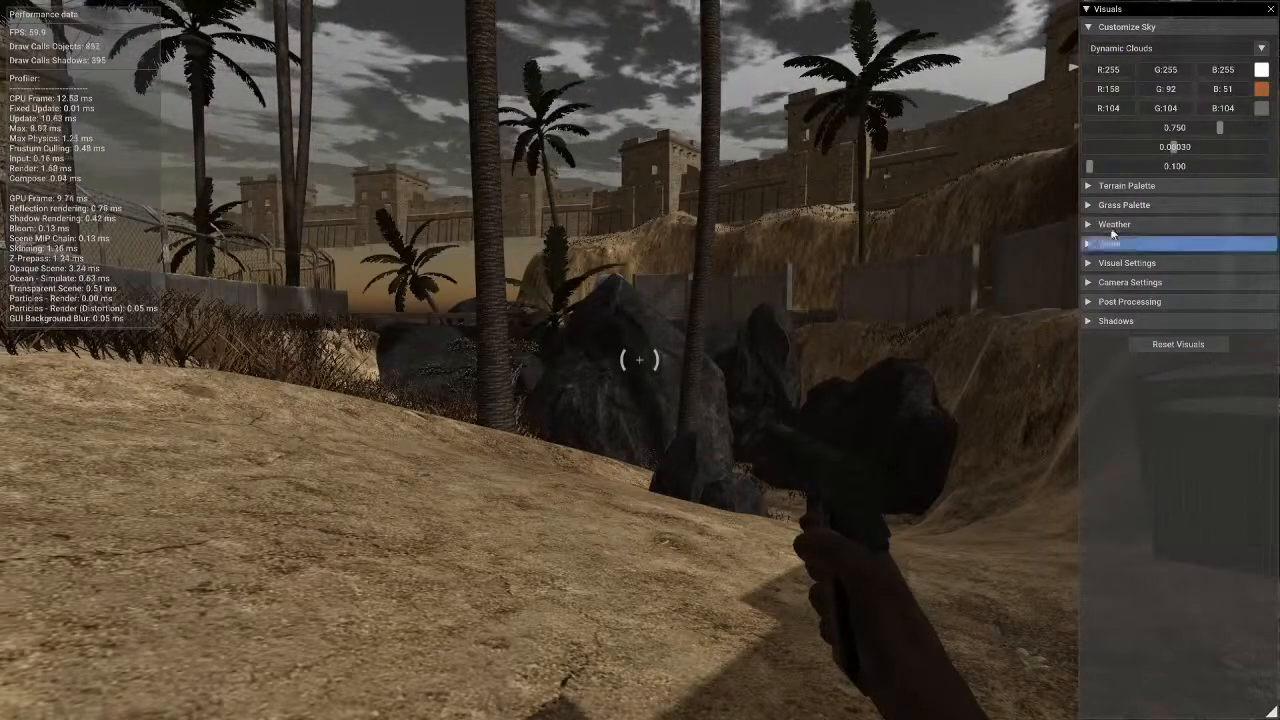
# Step: Set the Sun Intensity to 7.752 and Sun Direction Y to 11.163, and return to the running level
pyautogui.click(1125, 263)
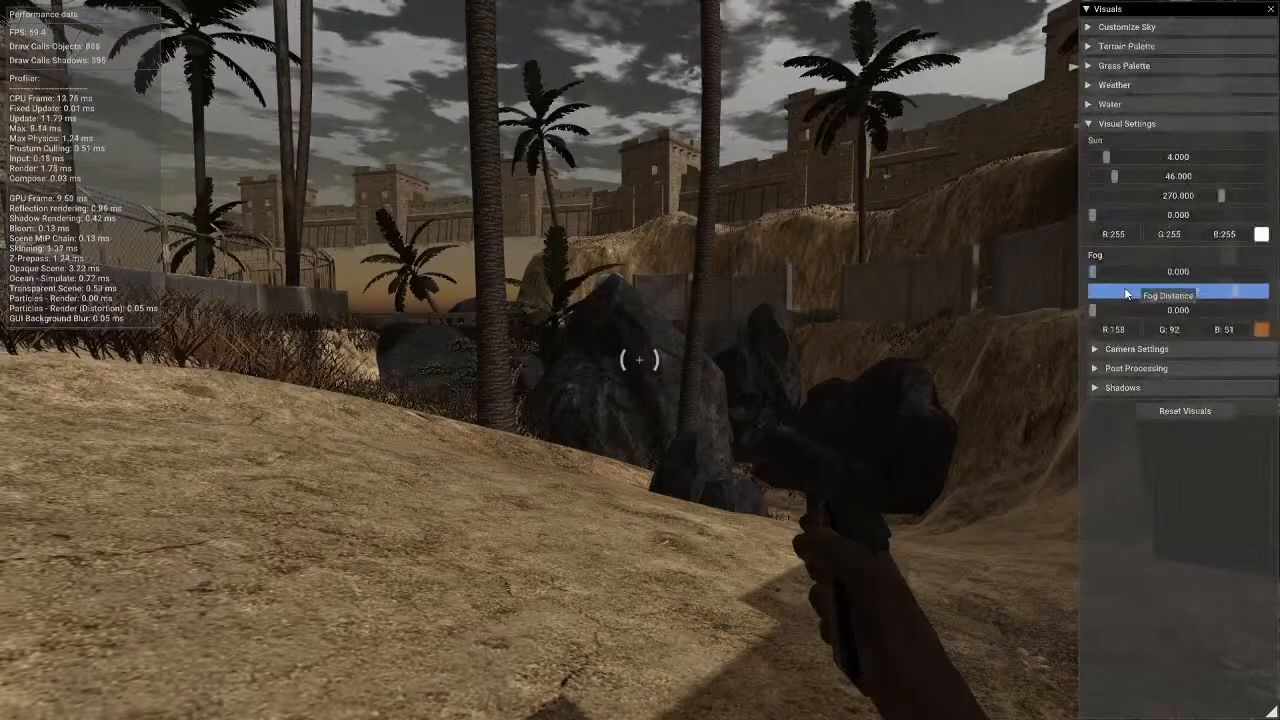
pyautogui.moveTo(1107, 163); pyautogui.dragTo(1119, 158)
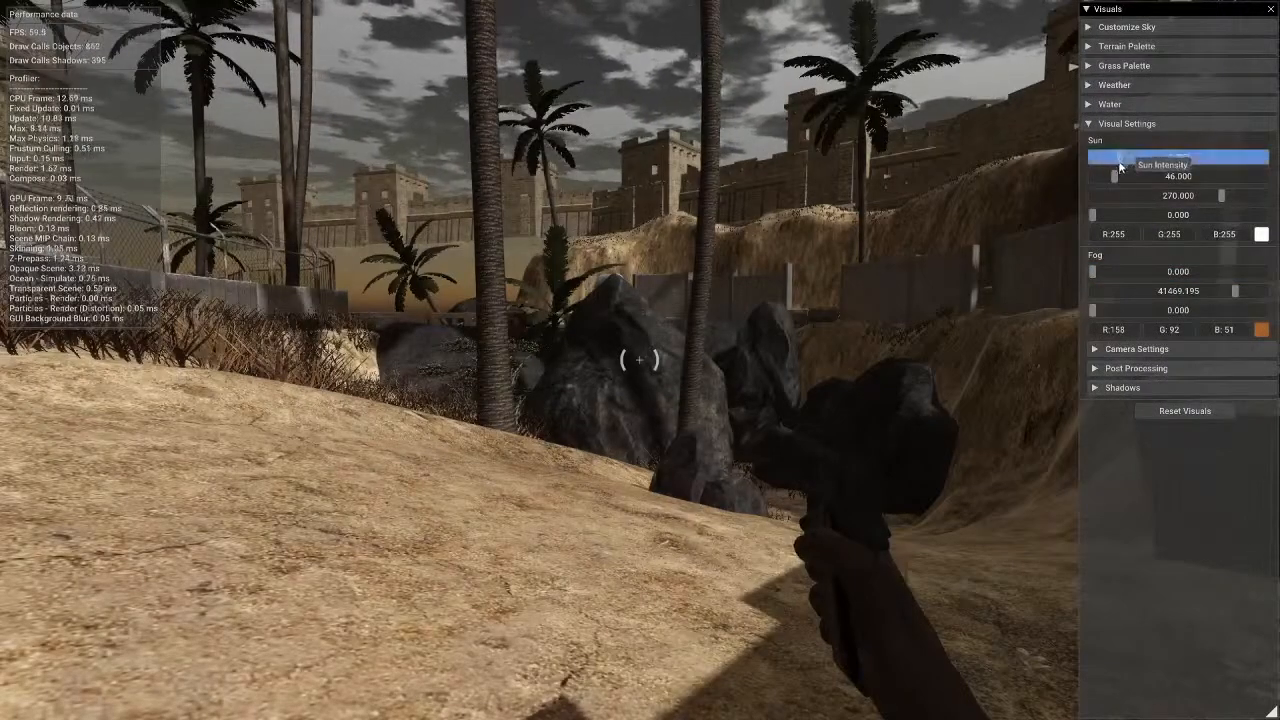
pyautogui.moveTo(1222, 195); pyautogui.dragTo(1110, 194)
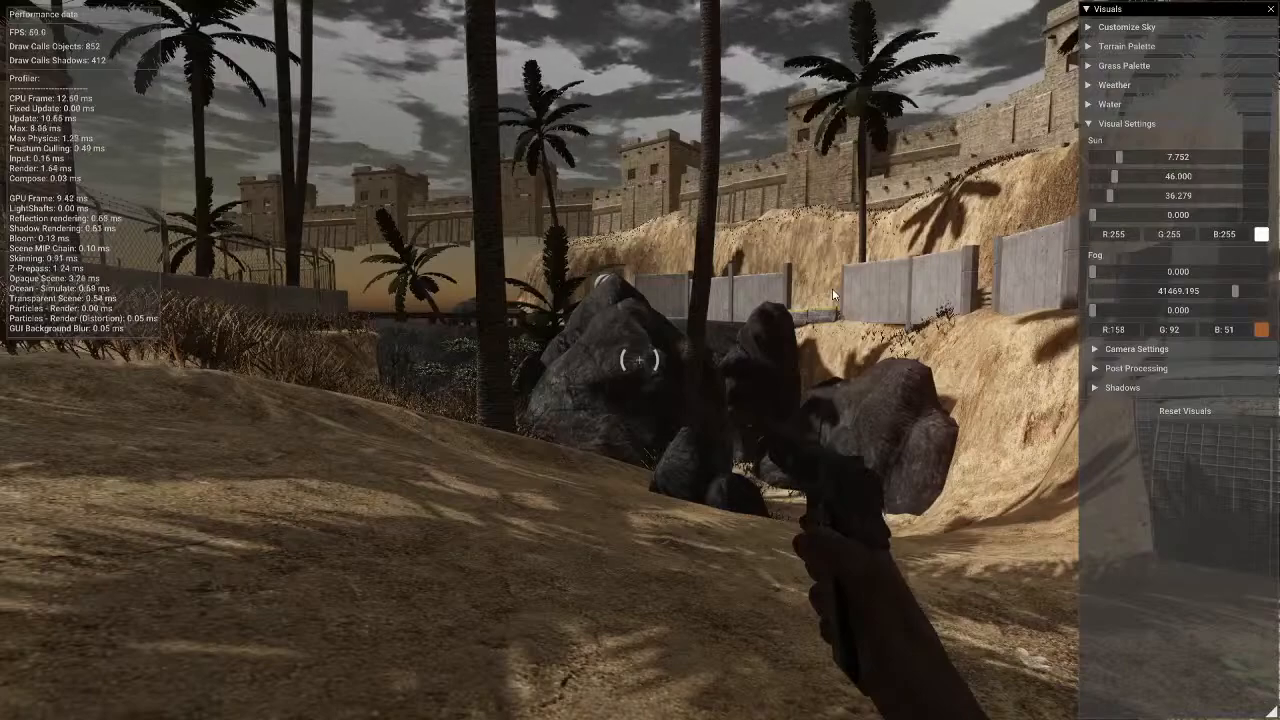
pyautogui.moveTo(1110, 196); pyautogui.dragTo(1098, 197)
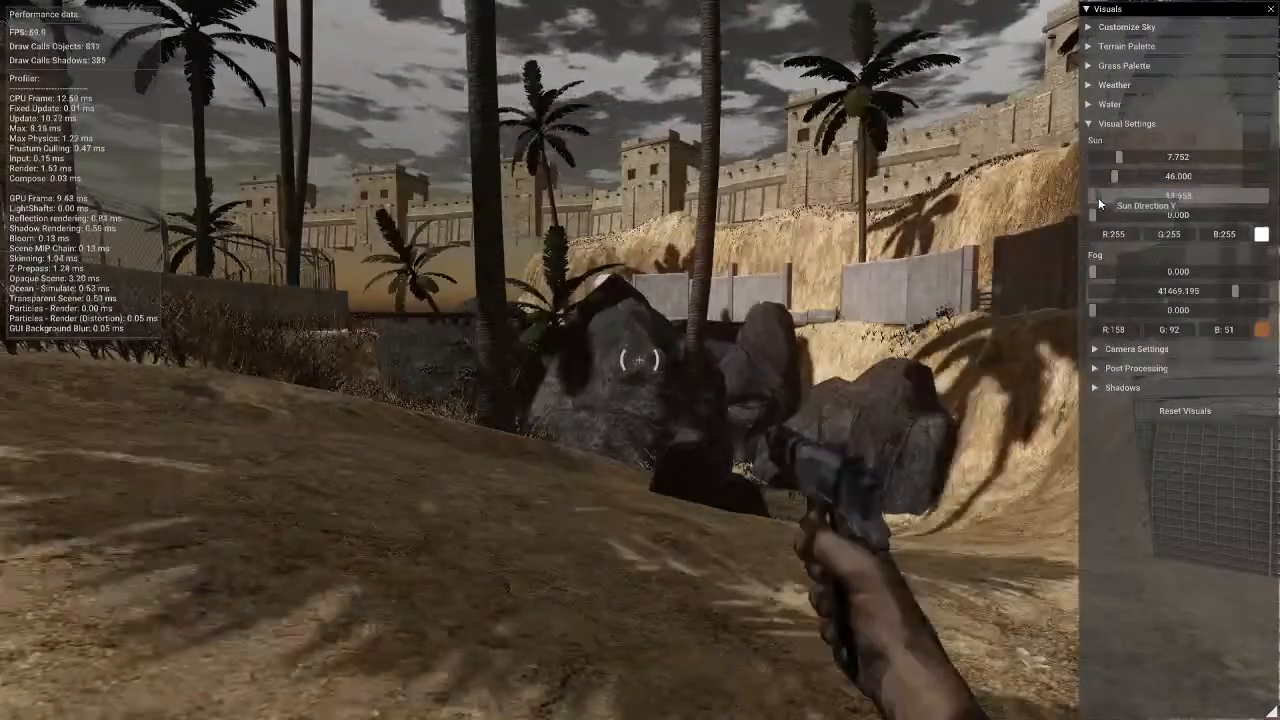
pyautogui.press('Escape')
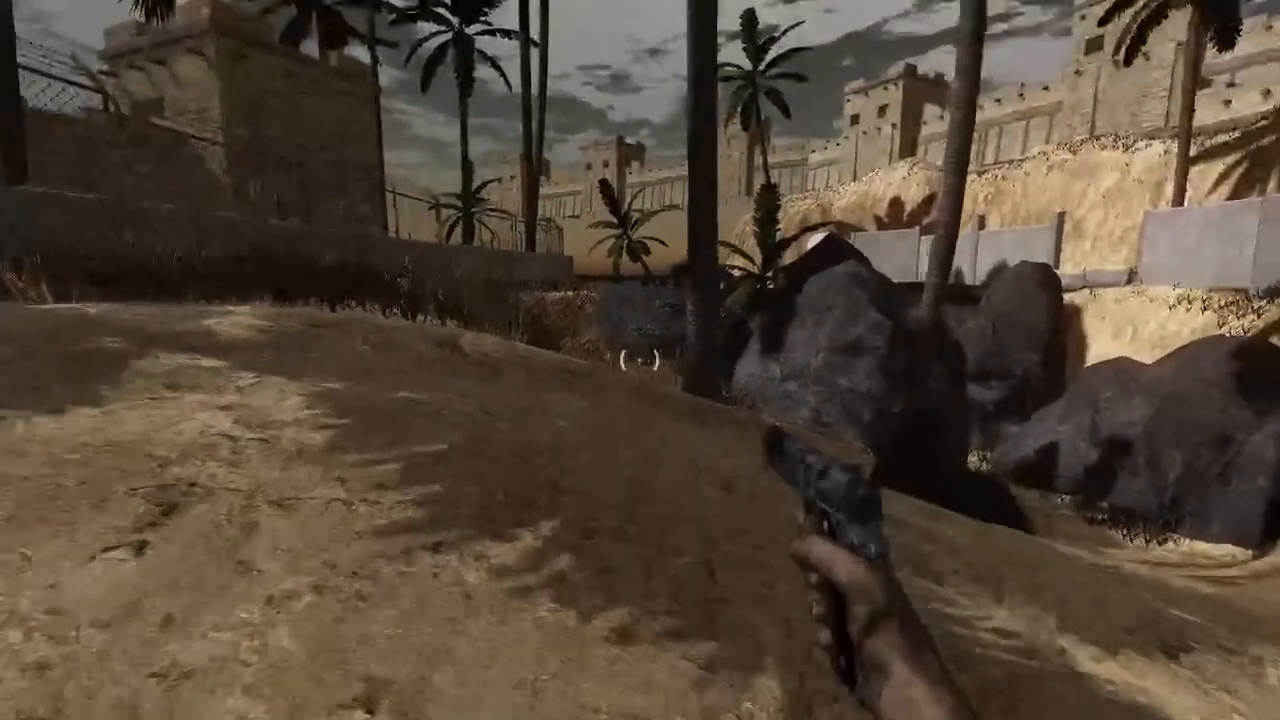
# Step: Walk around the palms, boulders and wire-mesh barriers to examine the new lighting and shadows
pyautogui.press('w')
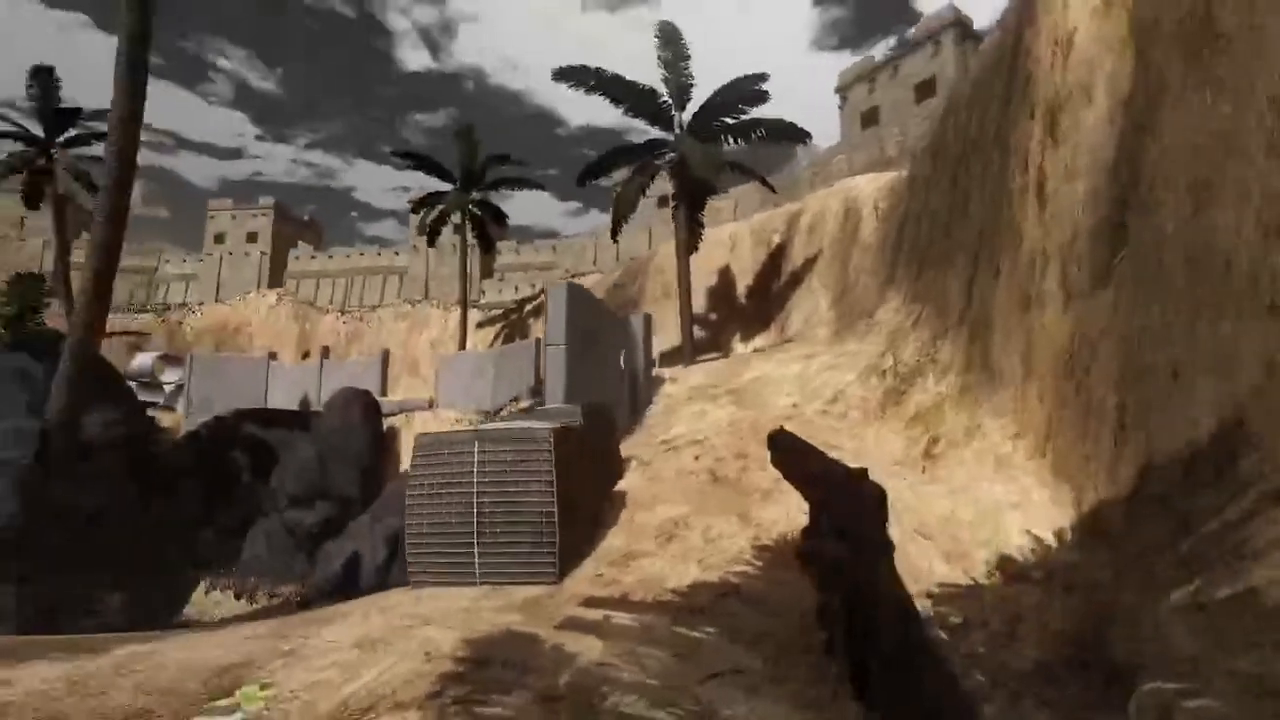
pyautogui.press('w')
pyautogui.press('w')
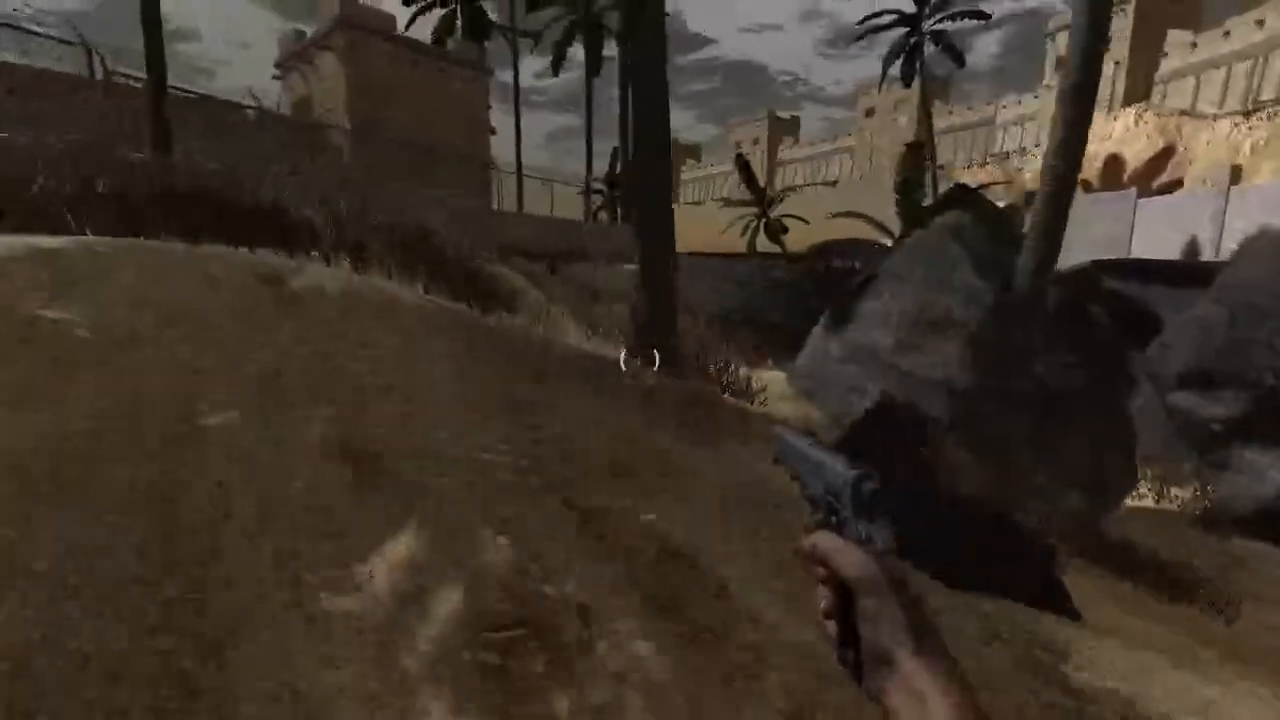
pyautogui.press('w')
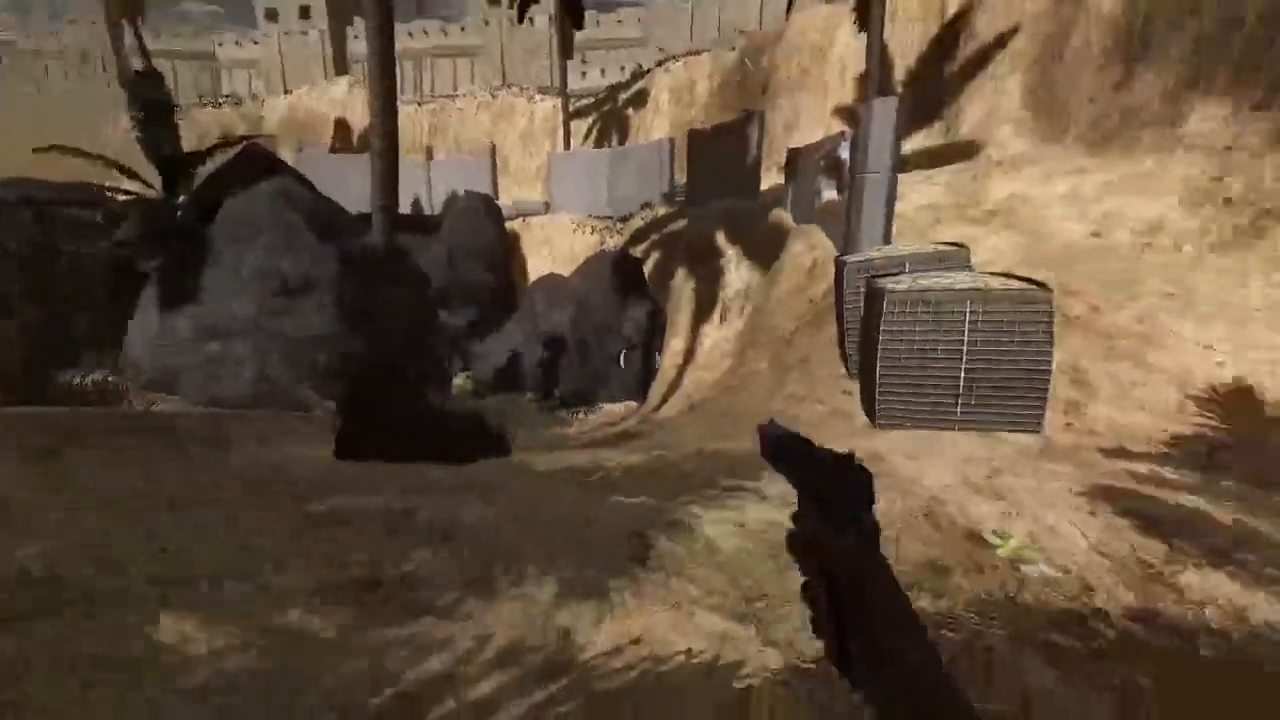
pyautogui.press('w')
pyautogui.press('d')
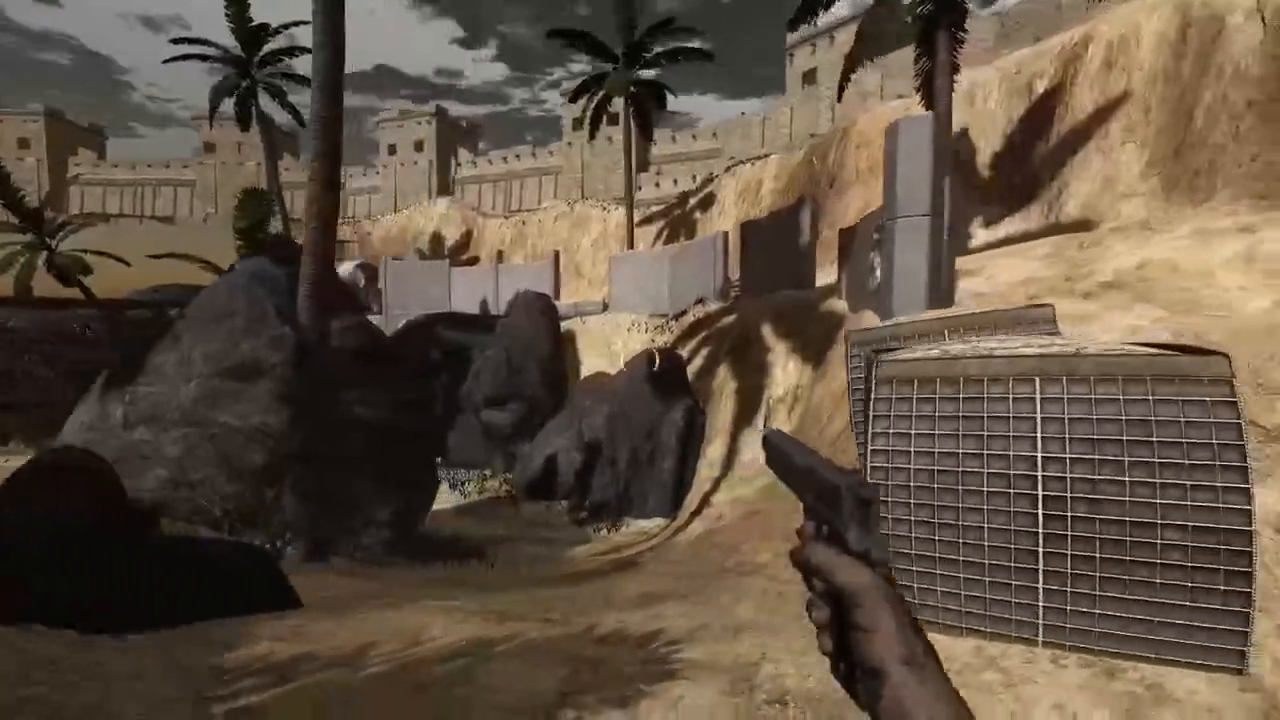
pyautogui.press('a')
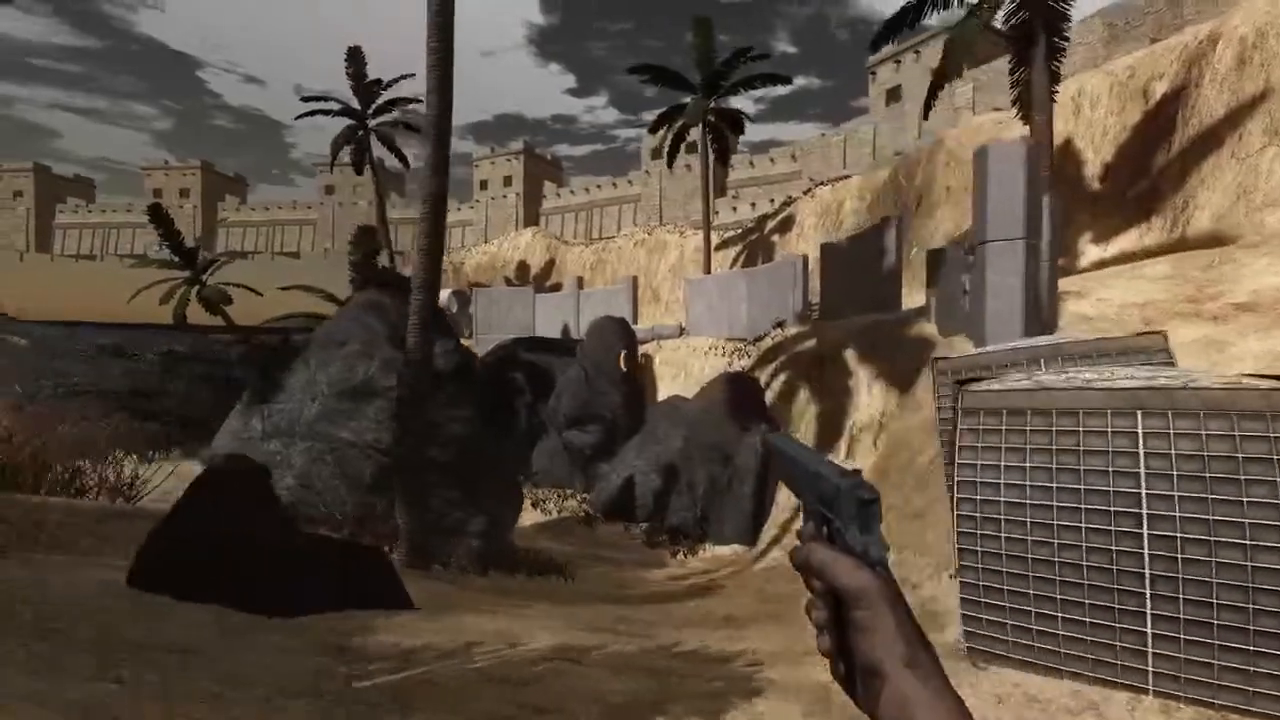
# Step: Examine the grass beside the concrete pipes and wooden bridge up close, and end the level test
pyautogui.press('w')
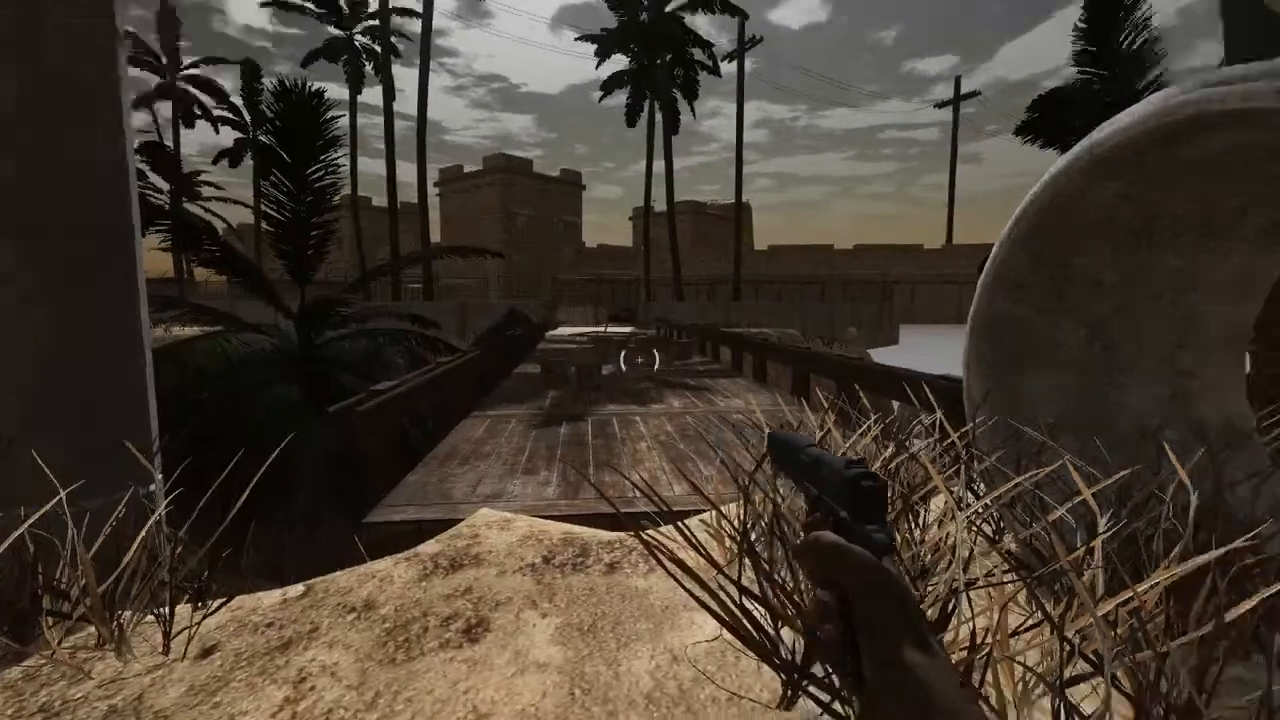
pyautogui.press('w')
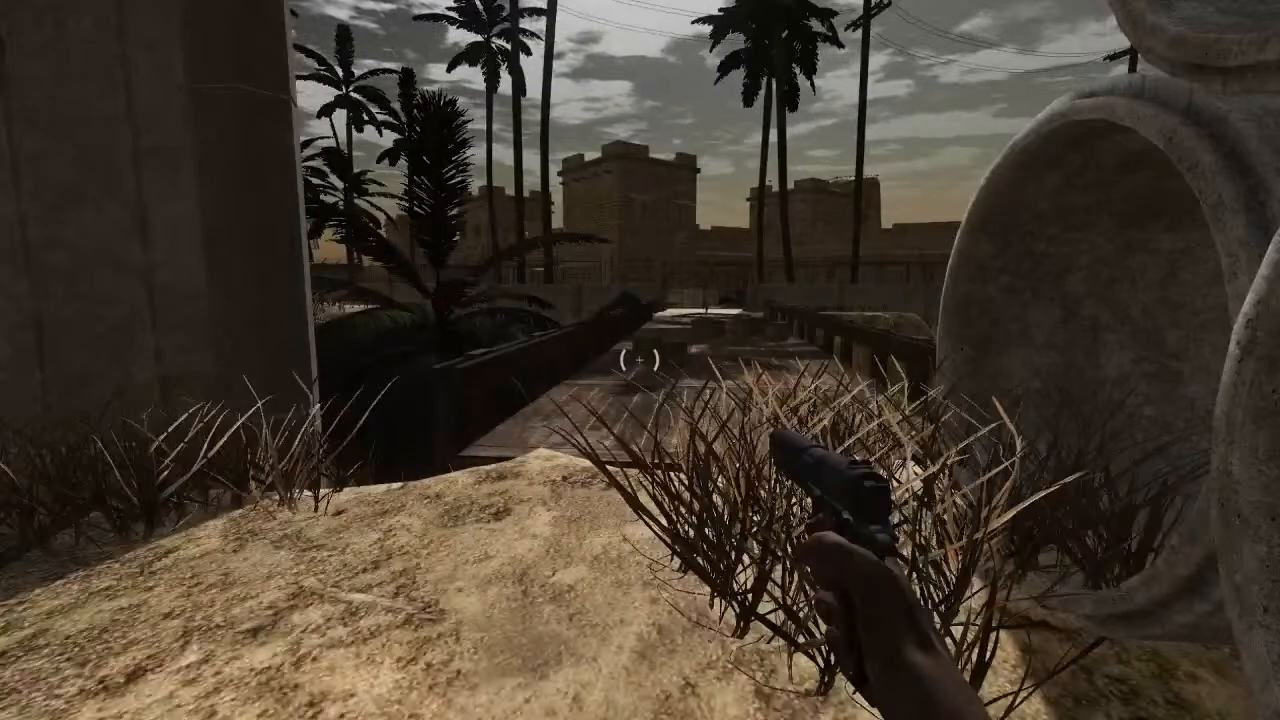
pyautogui.press('w')
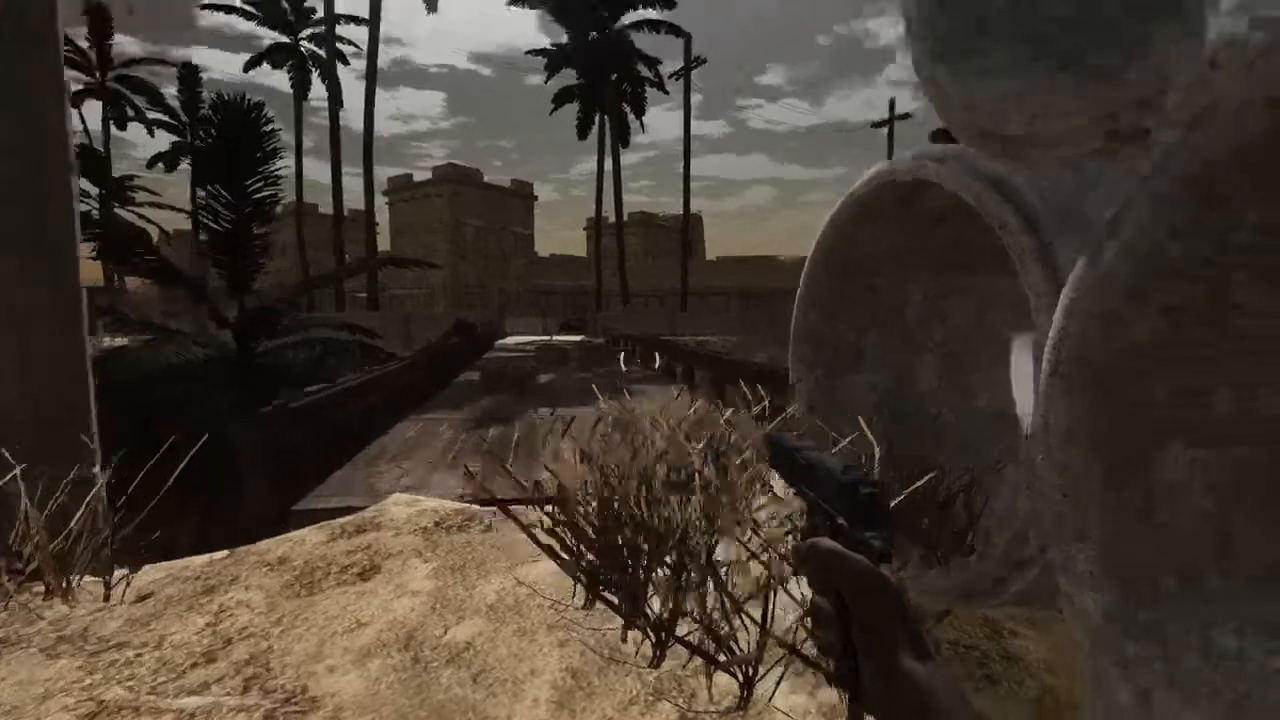
pyautogui.press('w')
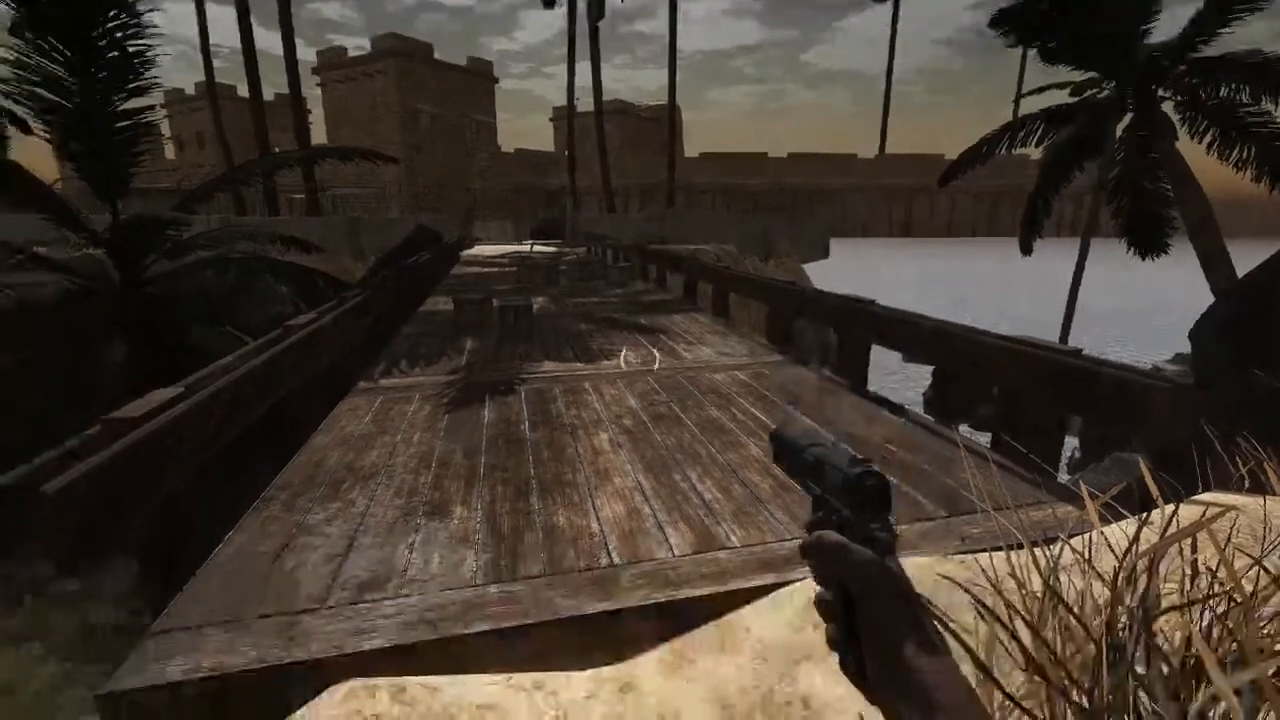
pyautogui.press('s')
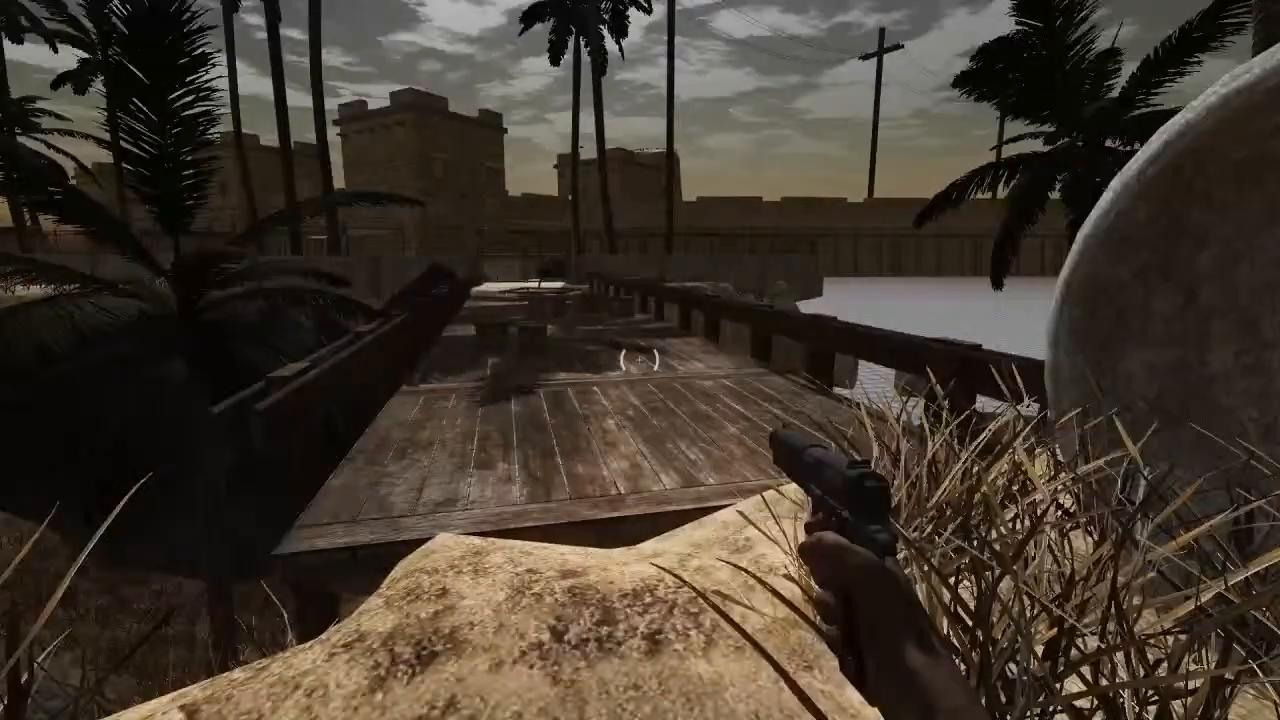
pyautogui.press('Escape')
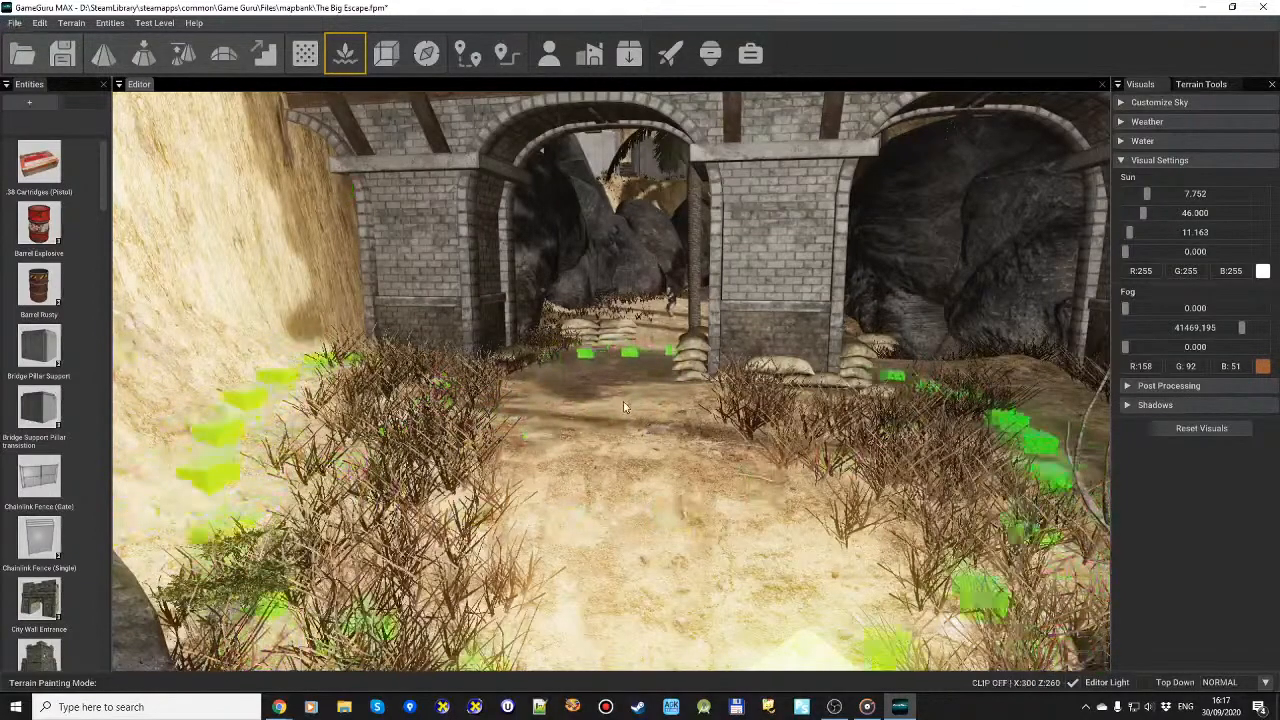
# Step: Start opening another level without saving the current one, and browse the level files in Game Guru's Files\mapbank folder
pyautogui.click(15, 22)
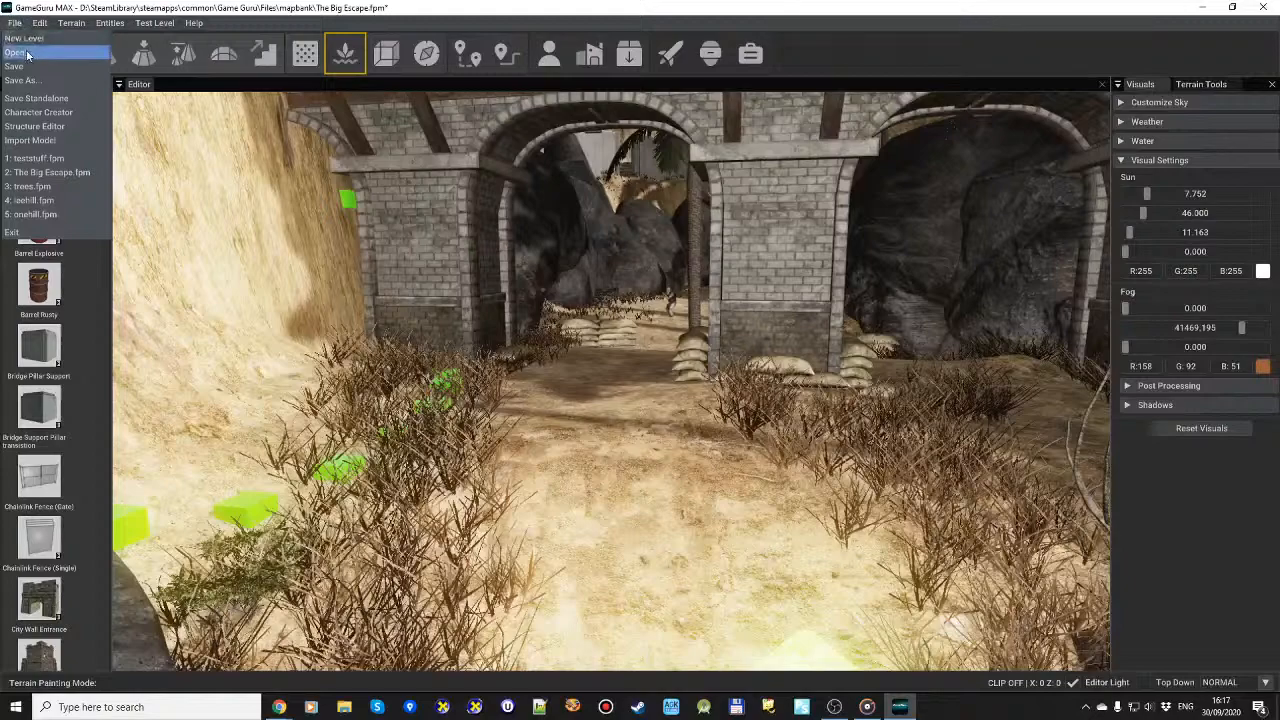
pyautogui.click(28, 56)
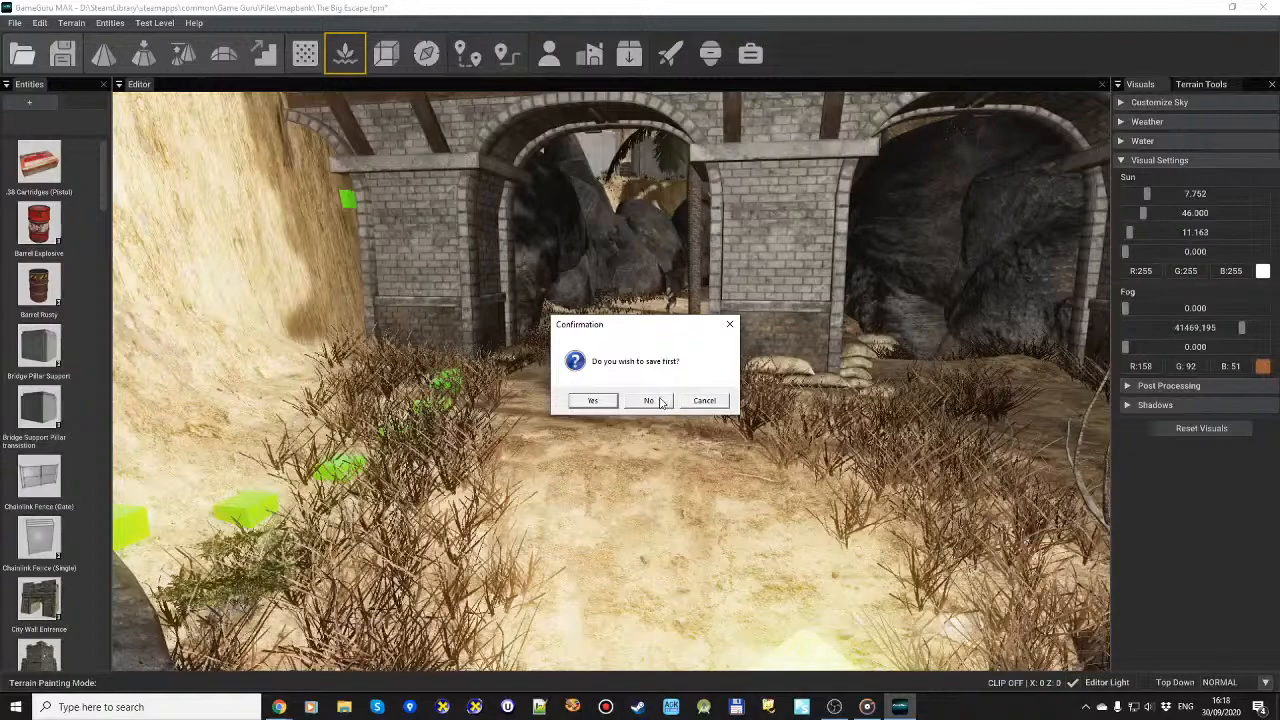
pyautogui.click(660, 401)
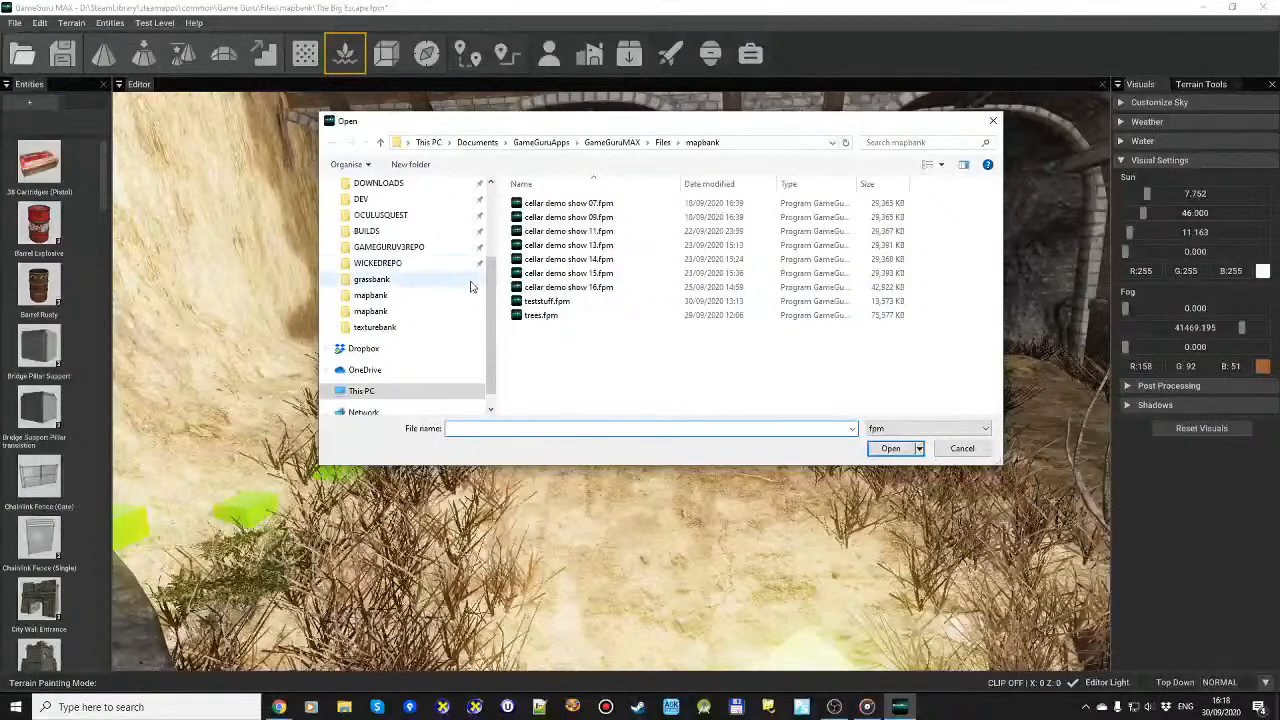
pyautogui.scroll(3, 430, 280)
pyautogui.click(390, 258)
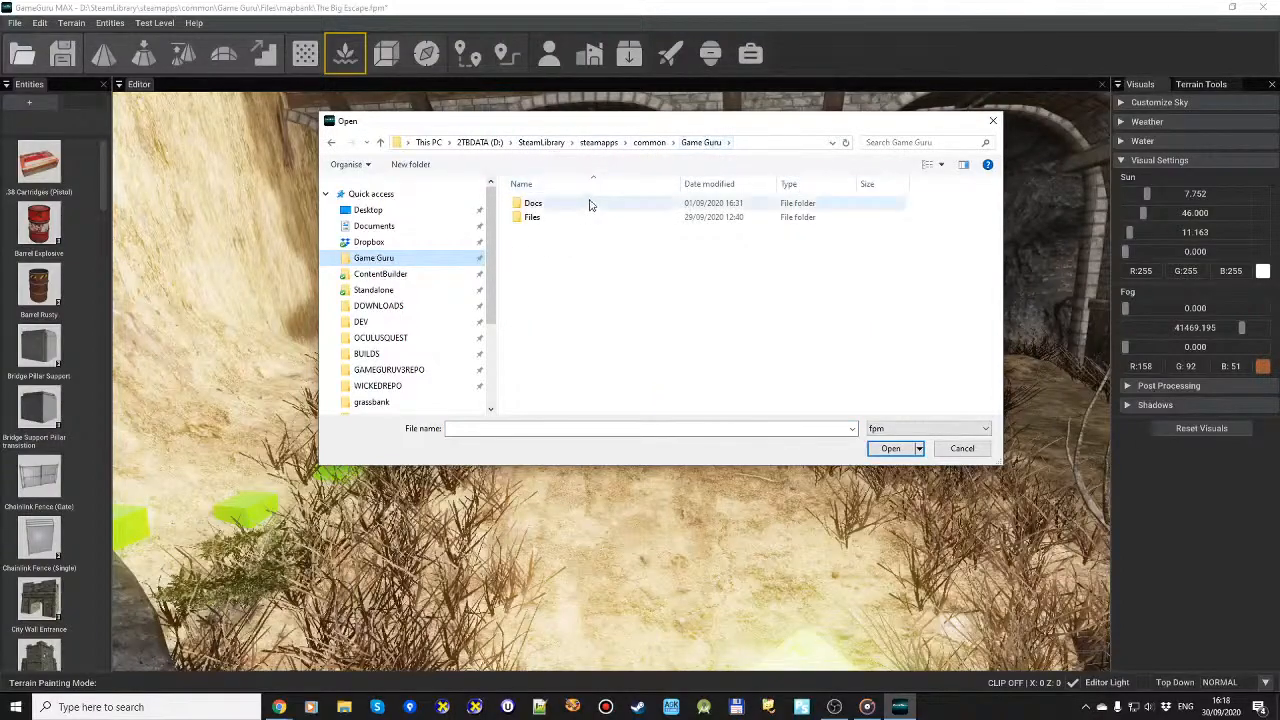
pyautogui.doubleClick(532, 217)
pyautogui.doubleClick(560, 372)
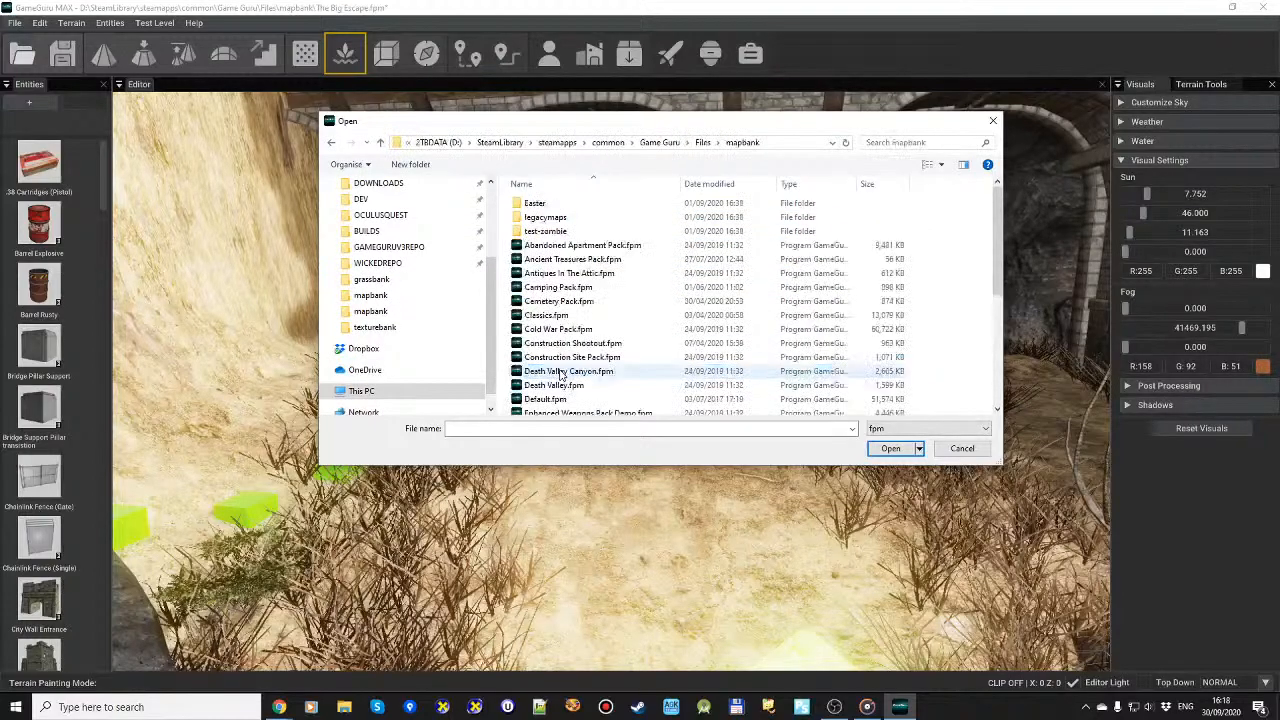
pyautogui.scroll(-5, 585, 290)
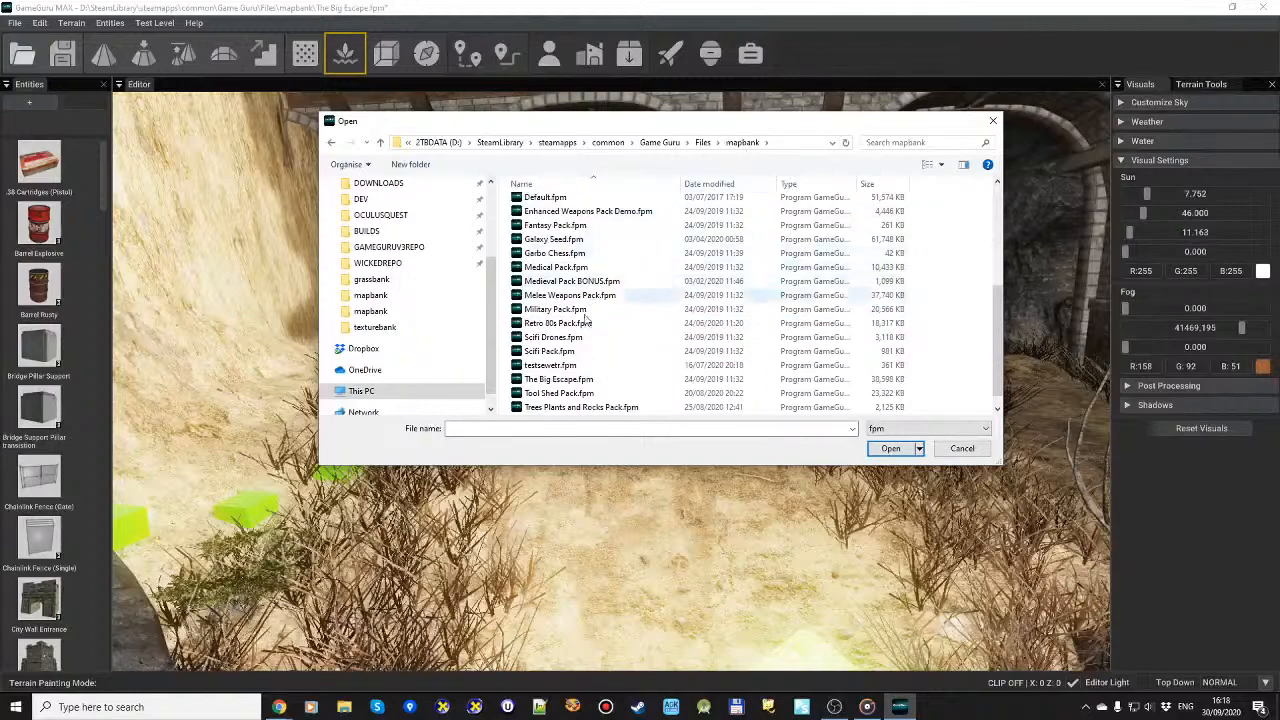
# Step: Check where the Game Guru folder sits inside Steam's common folder, and leave the file browser without opening a level
pyautogui.click(705, 143)
pyautogui.click(698, 144)
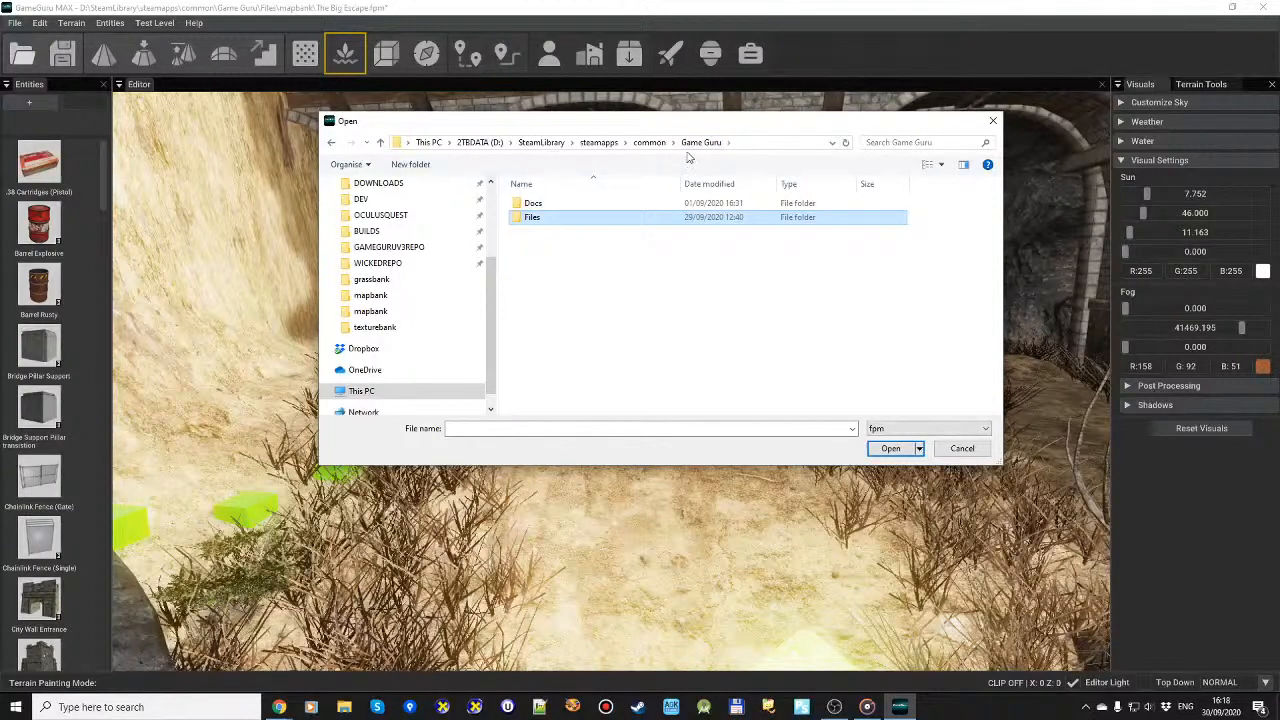
pyautogui.click(649, 143)
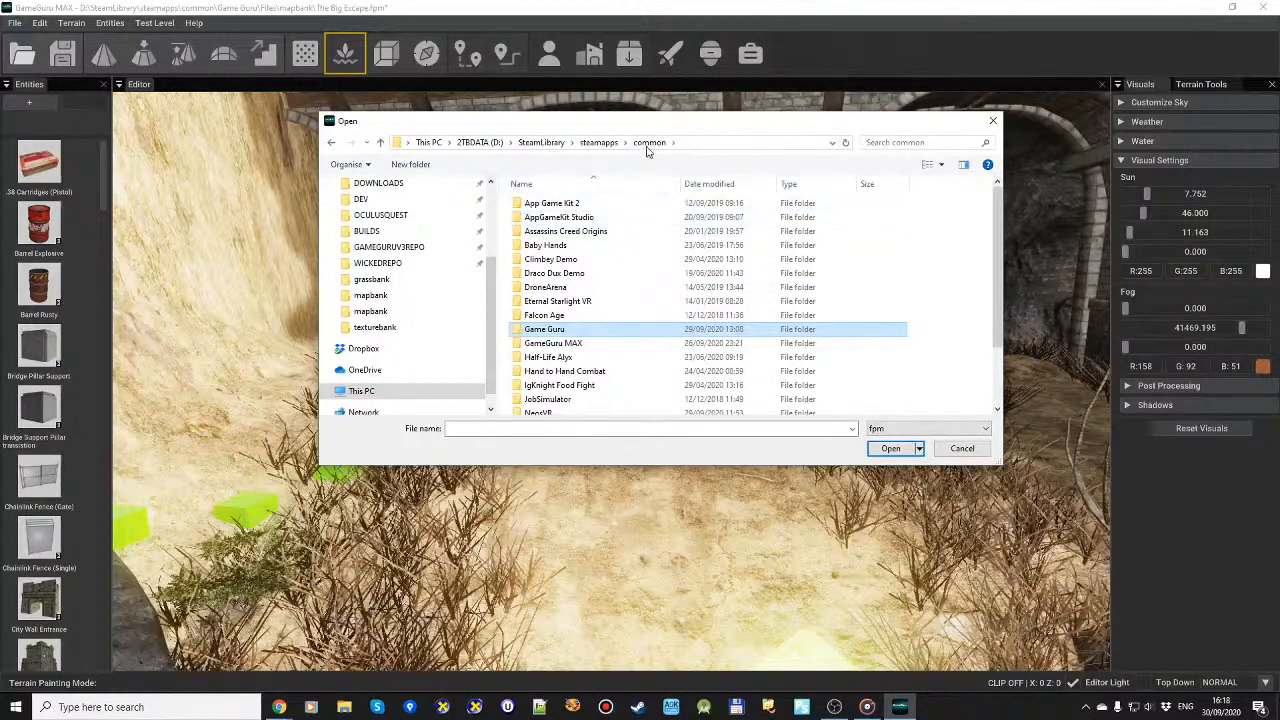
pyautogui.doubleClick(545, 329)
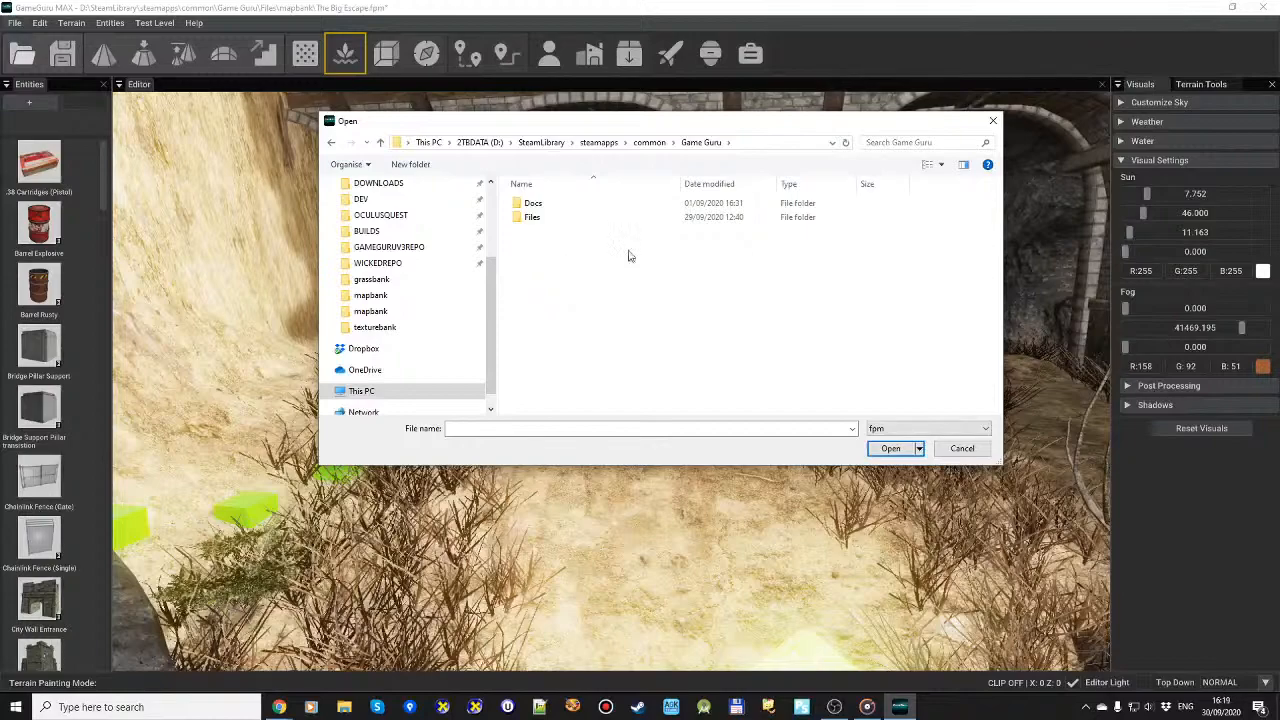
pyautogui.click(966, 450)
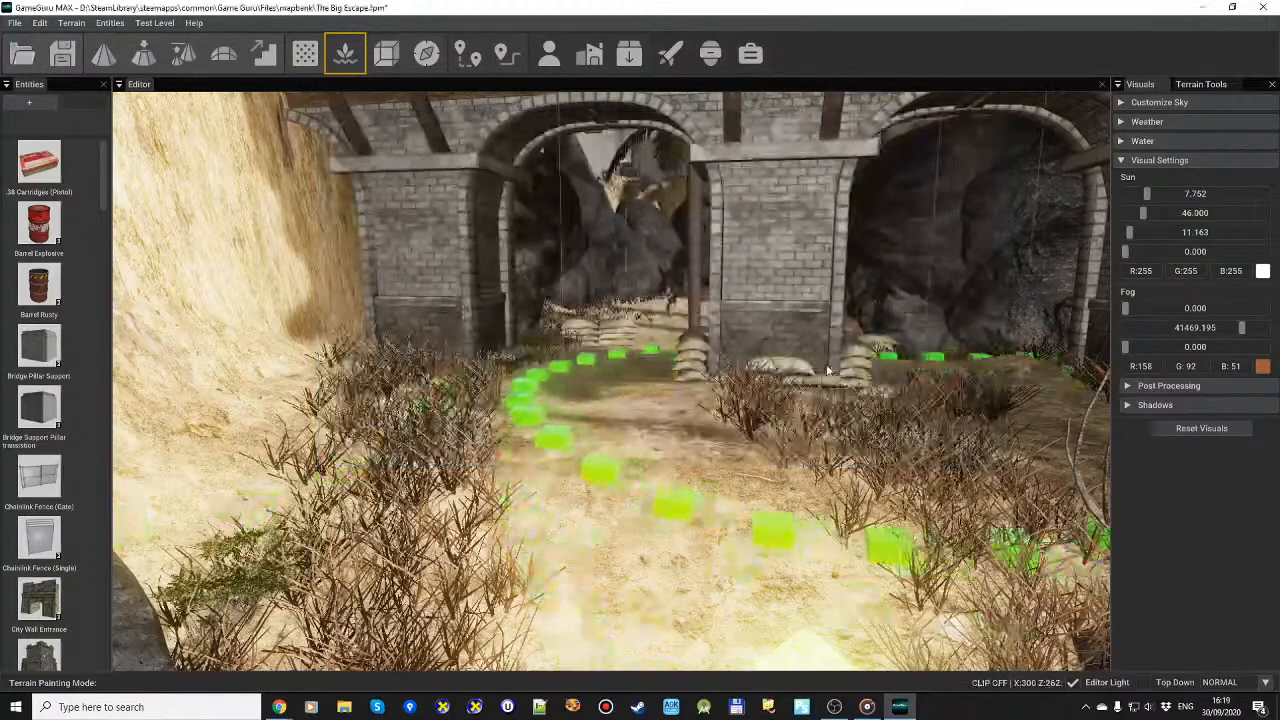
pyautogui.press('w')
pyautogui.moveTo(814, 350)
pyautogui.mouseDown(button='right')
pyautogui.moveTo(806, 290)
pyautogui.moveTo(824, 334)
pyautogui.mouseUp(button='right')
pyautogui.press('d')
pyautogui.press('a')
pyautogui.moveTo(696, 334); pyautogui.dragTo(685, 318, button='right')
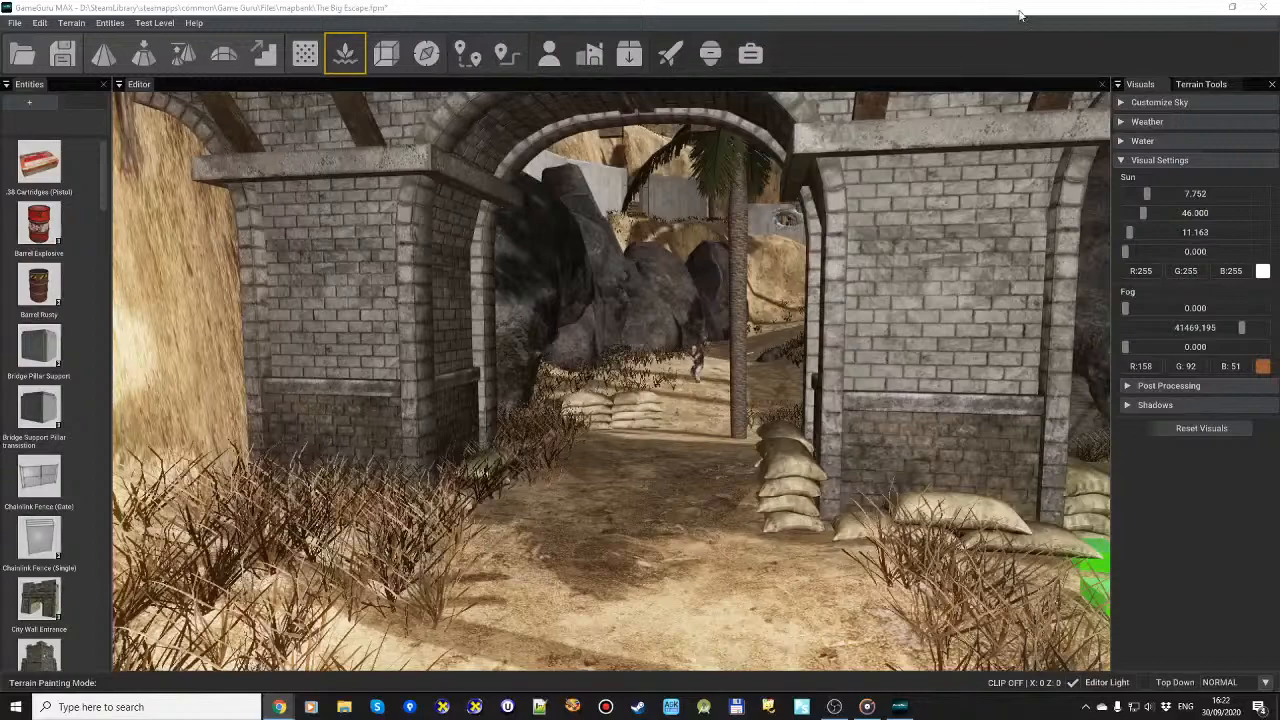
# Step: Bring up the GameGuru MAX user manual and skim through its pages, including the closing sections on file structures and Lua scripting
pyautogui.click(192, 23)
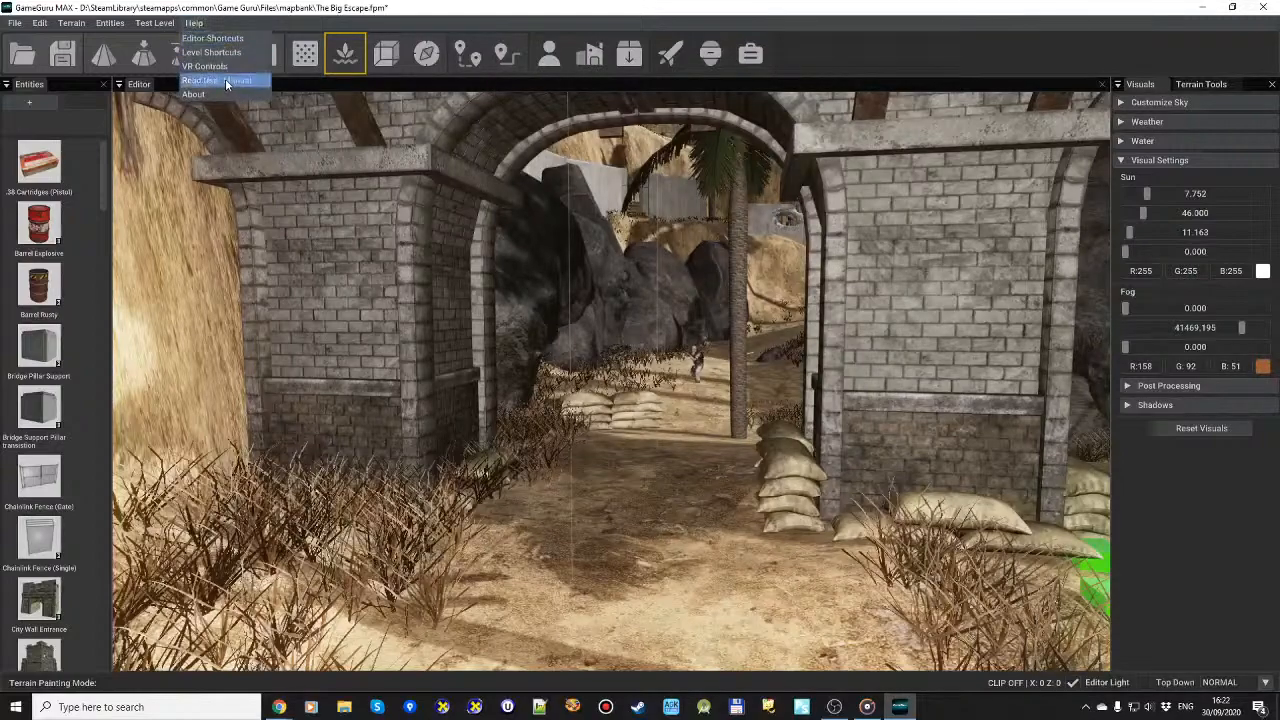
pyautogui.click(226, 79)
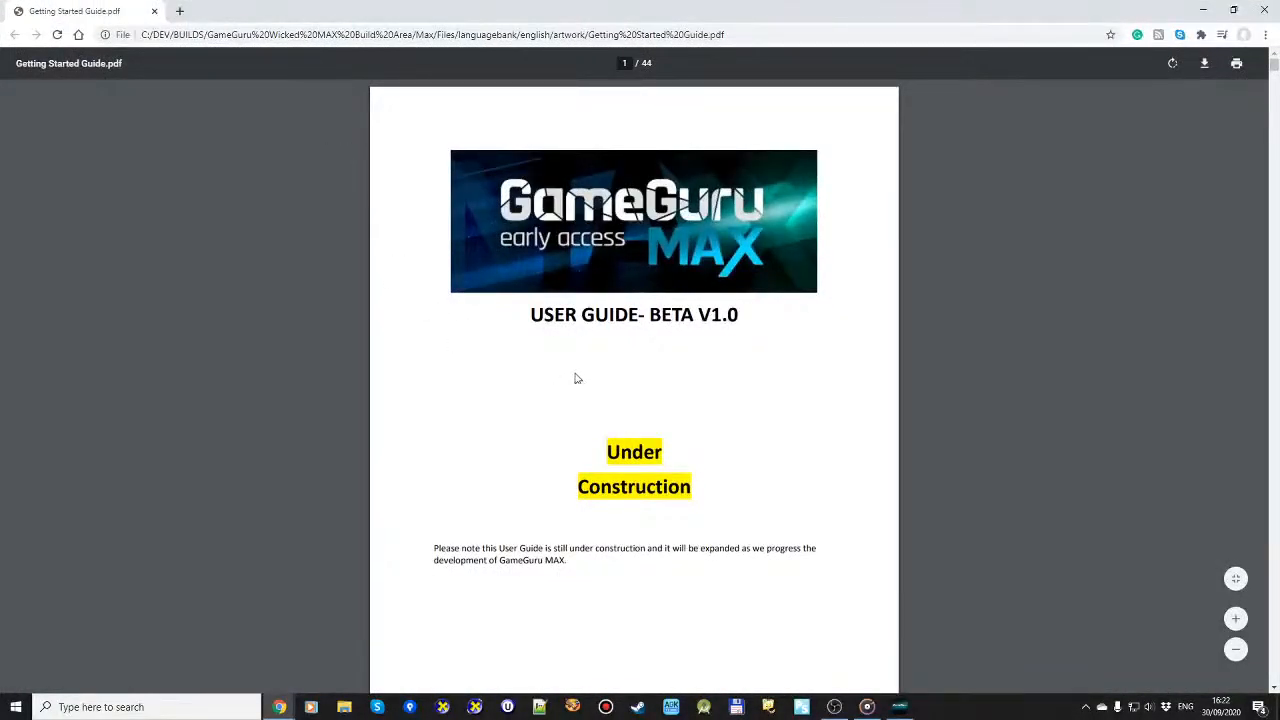
pyautogui.scroll(-10, 790, 395)
pyautogui.scroll(-20, 776, 375)
pyautogui.scroll(-20, 775, 368)
pyautogui.scroll(-20, 773, 367)
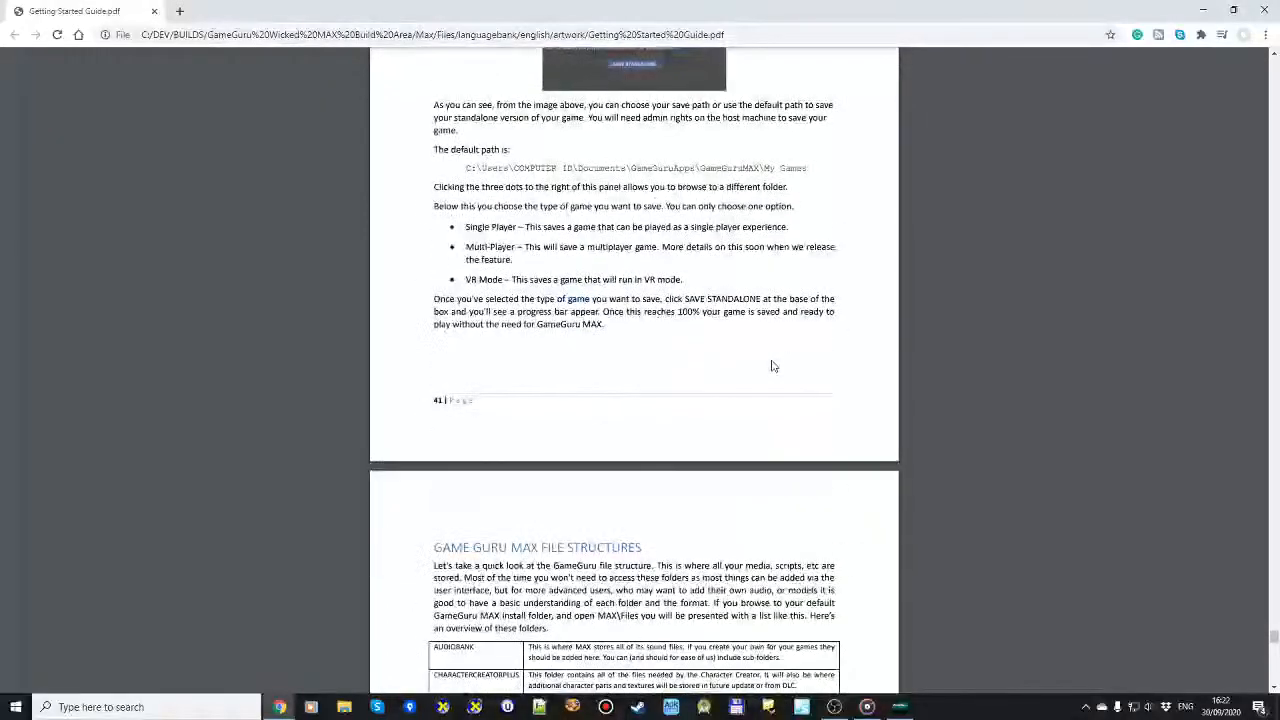
pyautogui.scroll(-12, 773, 370)
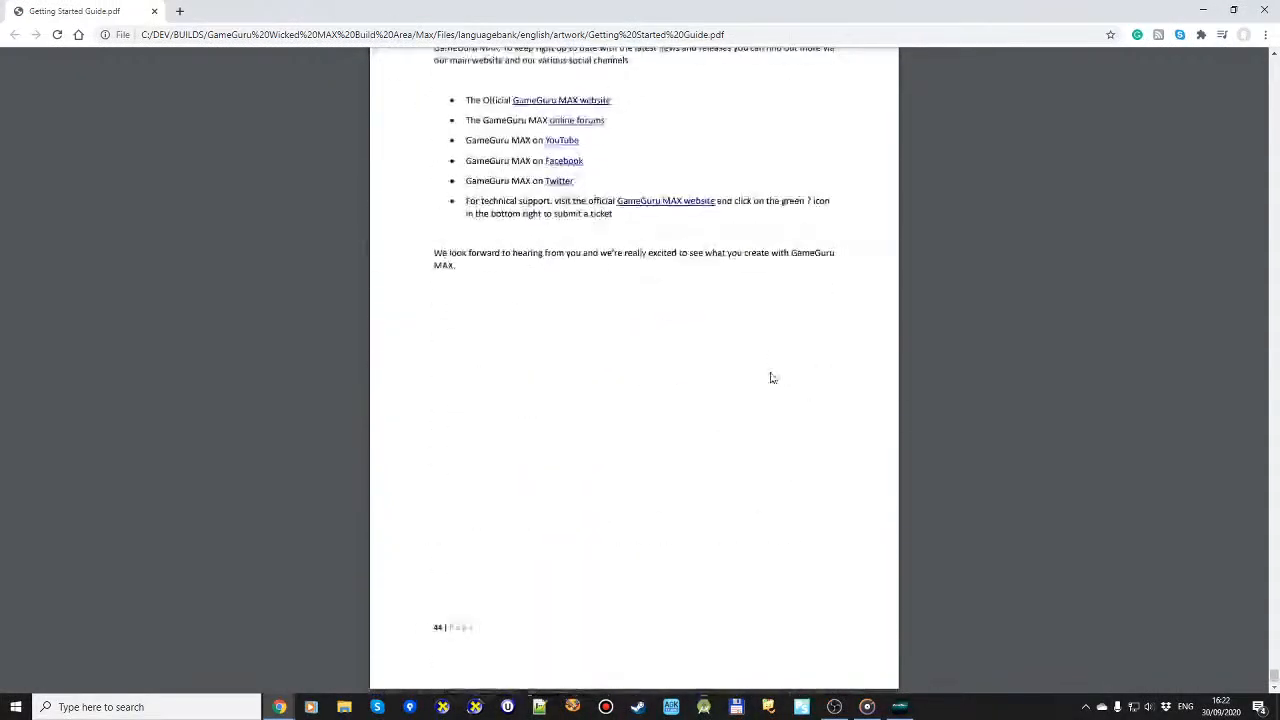
pyautogui.scroll(10, 770, 377)
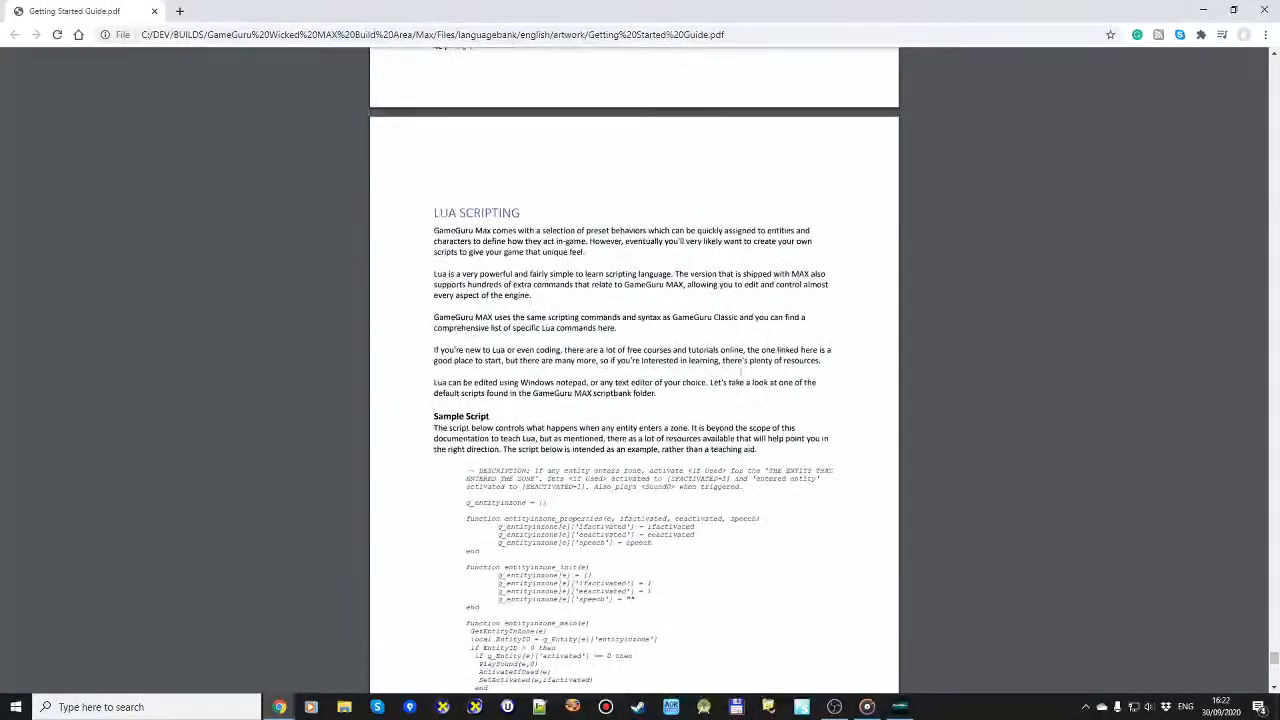
# Step: Switch back to GameGuru MAX and display the terrain painting settings with the grass palette
pyautogui.moveTo(905, 708)
pyautogui.click(900, 645)
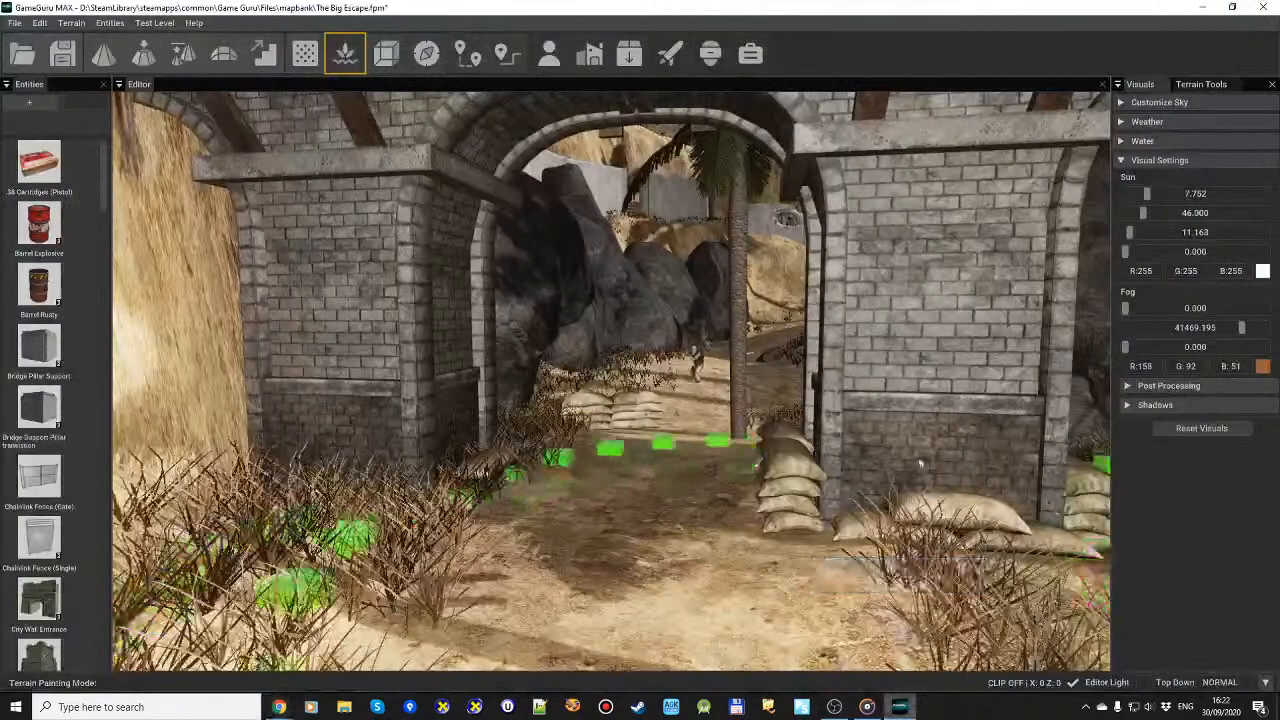
pyautogui.click(1201, 84)
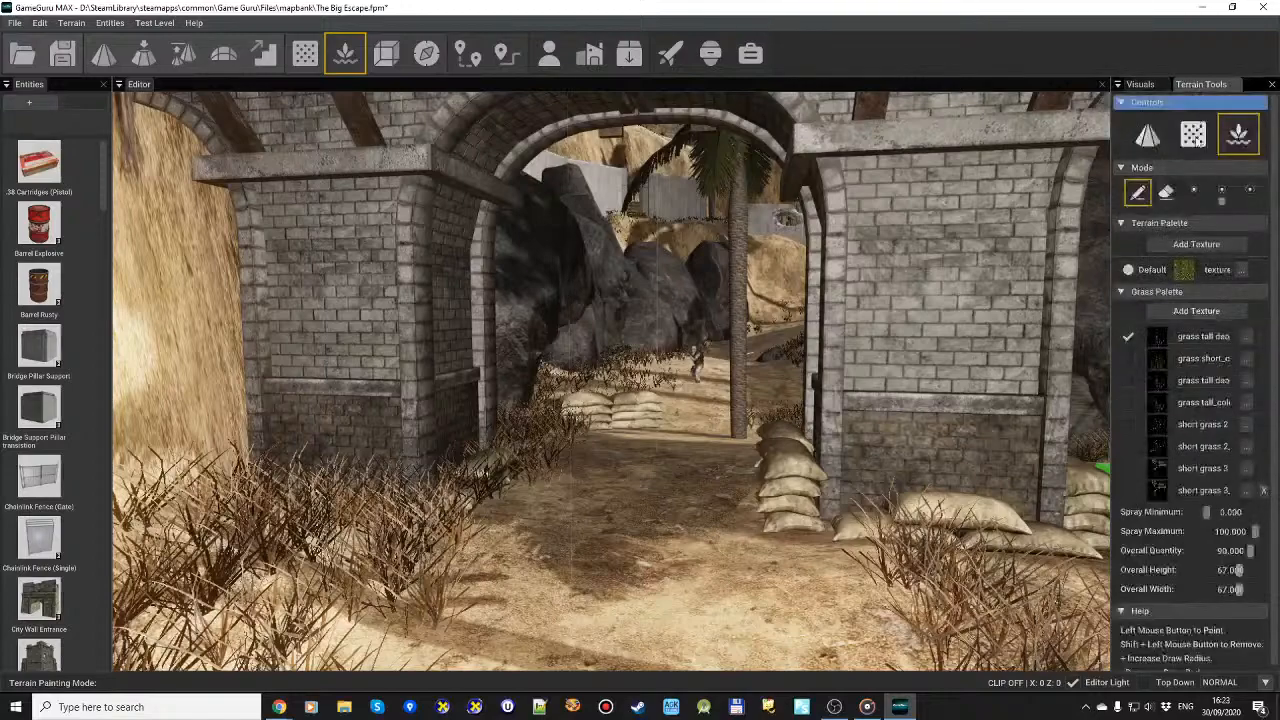